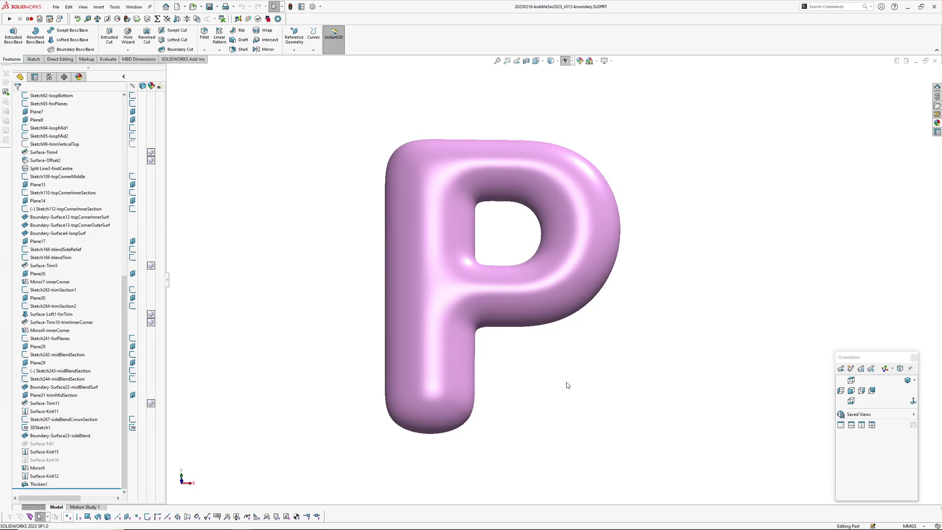
pyautogui.moveTo(568, 386)
pyautogui.mouseDown(button='middle')
pyautogui.moveTo(555, 401)
pyautogui.moveTo(568, 404)
pyautogui.moveTo(565, 393)
pyautogui.mouseUp(button='middle')
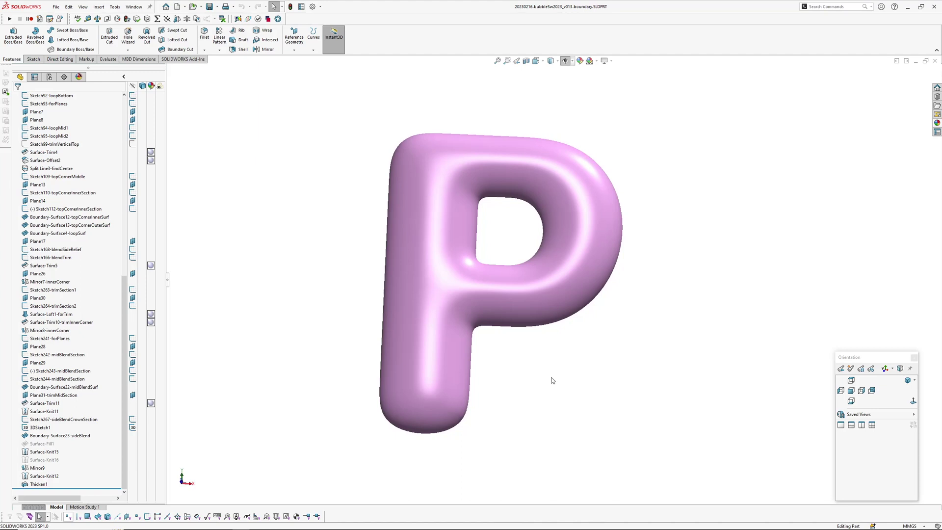
pyautogui.moveTo(562, 376); pyautogui.dragTo(583, 388, button='middle')
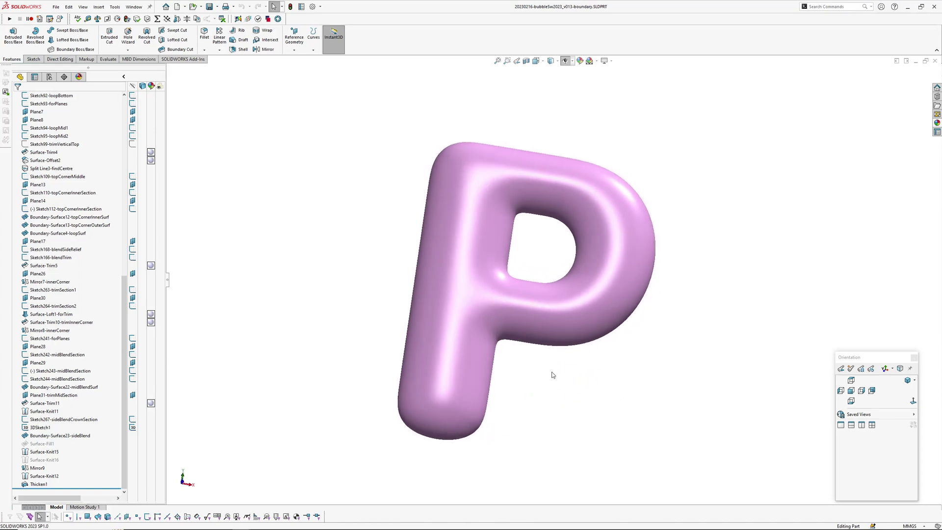
pyautogui.moveTo(548, 378)
pyautogui.mouseDown(button='middle')
pyautogui.moveTo(515, 366)
pyautogui.moveTo(533, 369)
pyautogui.mouseUp(button='middle')
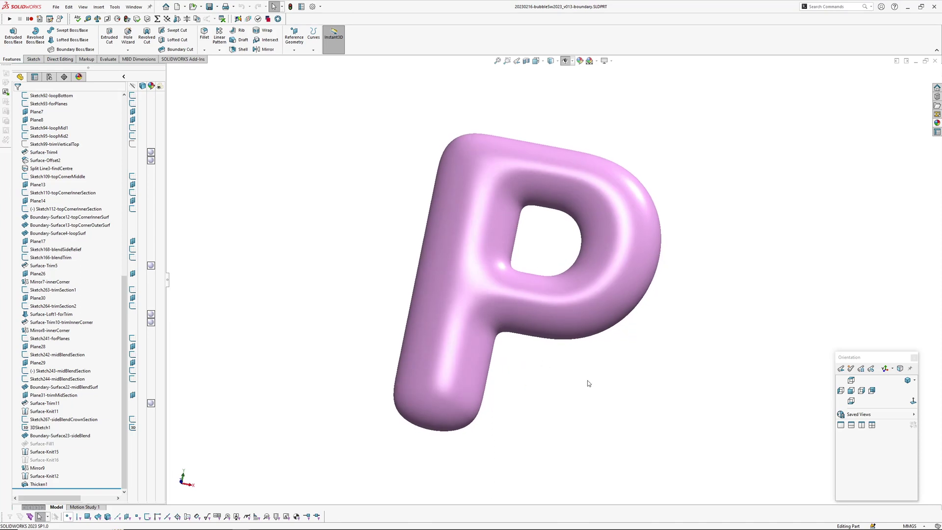
pyautogui.moveTo(587, 381); pyautogui.dragTo(551, 361, button='middle')
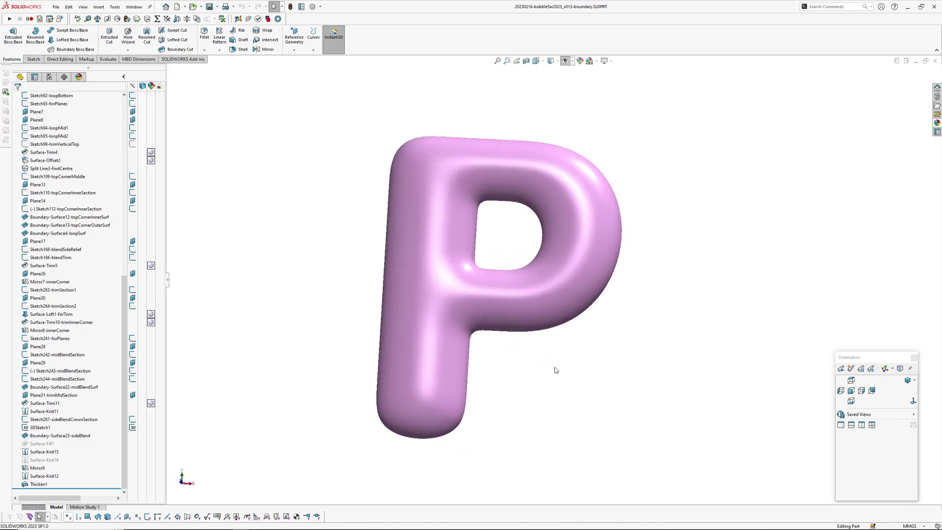
# Display zebra stripes on the letter P body and examine the blend surfaces around the inner opening, turning them off when finished
pyautogui.press('z')
pyautogui.moveTo(460, 288); pyautogui.dragTo(449, 262, button='middle')
pyautogui.press('Return')
pyautogui.scroll(-2, 441, 259)
pyautogui.moveTo(392, 258); pyautogui.dragTo(498, 296, button='middle')
pyautogui.scroll(-2, 579, 186)
pyautogui.moveTo(578, 195); pyautogui.dragTo(584, 228, button='middle')
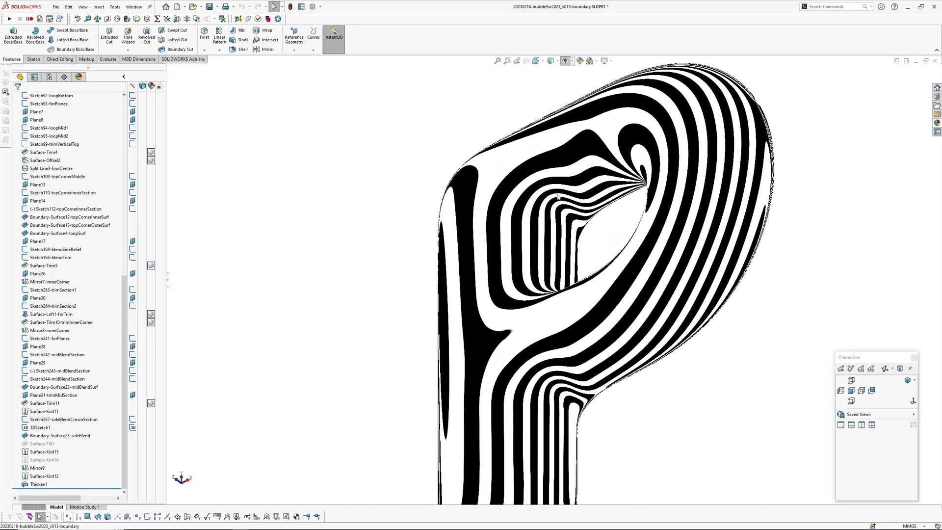
pyautogui.scroll(-2, 586, 228)
pyautogui.press('z')
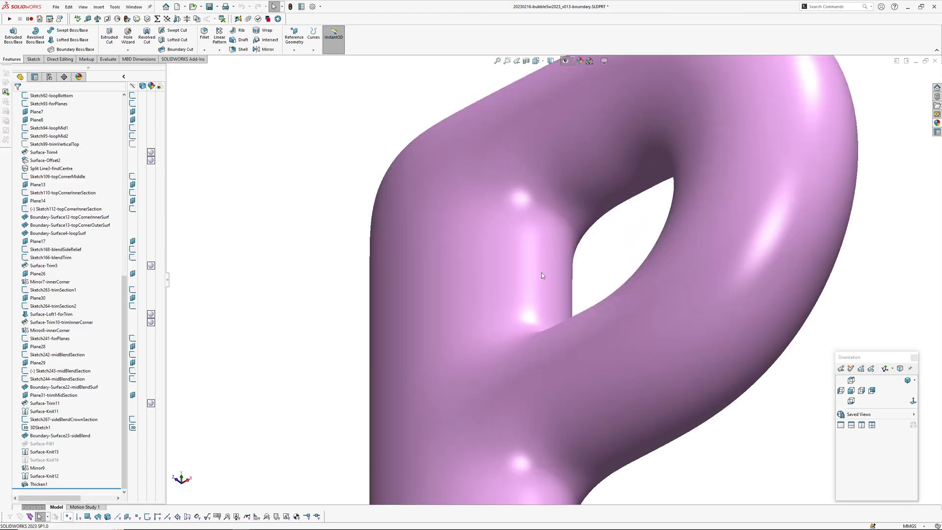
# Turn on zebra stripes using zebraLarger.png from the zebraanalysis folder as the environment file
pyautogui.press('z')
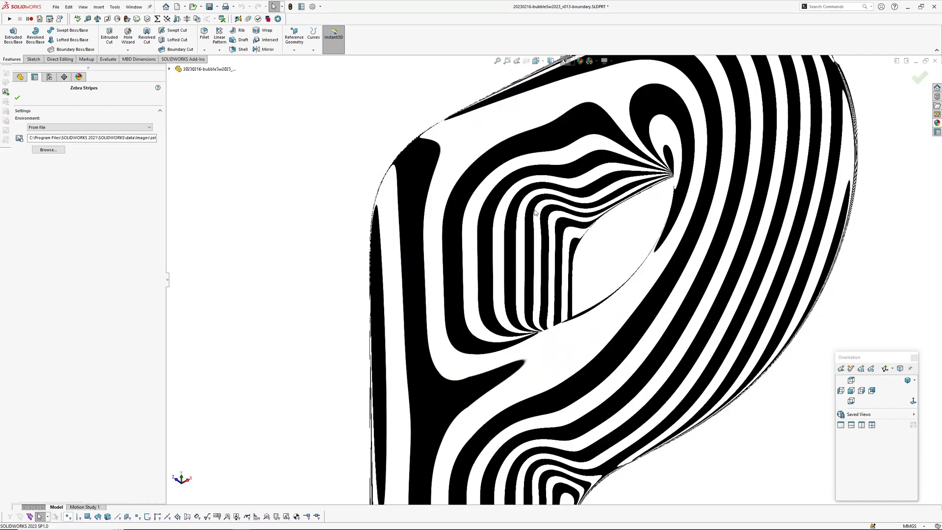
pyautogui.click(47, 150)
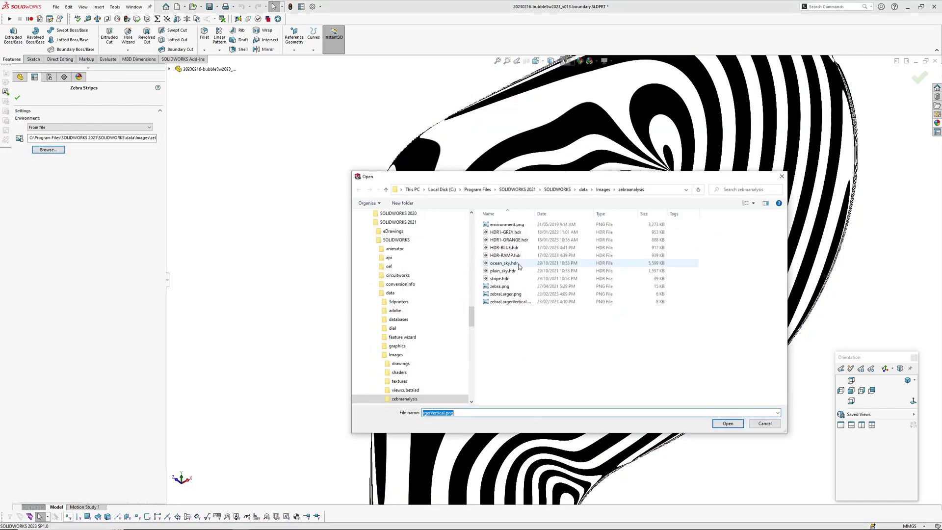
pyautogui.doubleClick(499, 295)
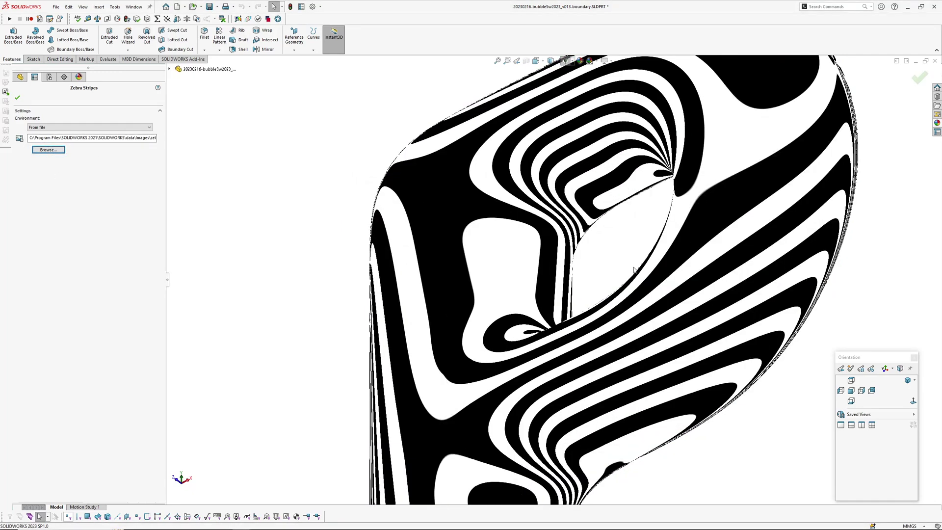
pyautogui.scroll(1, 578, 267)
pyautogui.press('Return')
# Examine the zebra stripe flow across the inner opening's corners and the blend where the bowl meets the stem
pyautogui.moveTo(578, 267); pyautogui.dragTo(555, 256, button='middle')
pyautogui.scroll(-4, 556, 255)
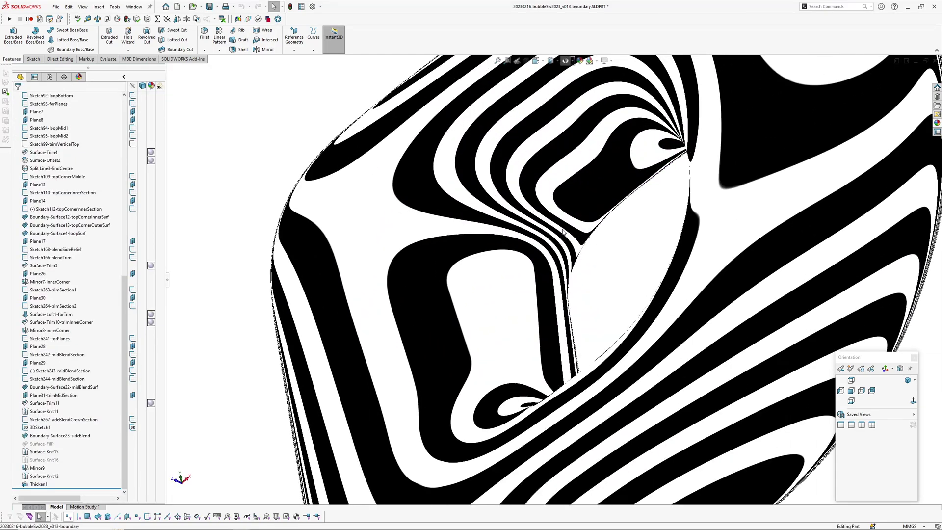
pyautogui.scroll(5, 499, 230)
pyautogui.moveTo(499, 230); pyautogui.dragTo(543, 231, button='middle')
pyautogui.scroll(3, 565, 351)
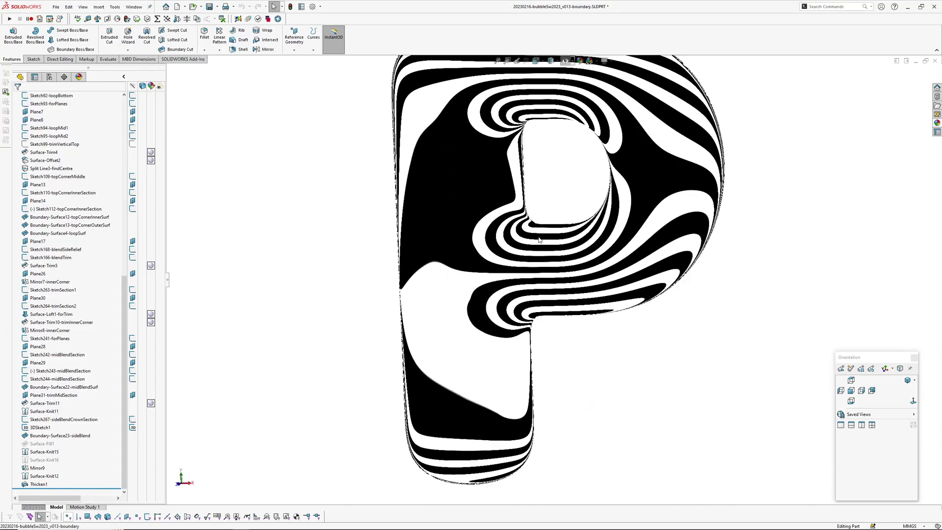
pyautogui.scroll(-4, 503, 312)
pyautogui.moveTo(503, 311); pyautogui.dragTo(485, 277, button='middle')
pyautogui.scroll(5, 485, 277)
pyautogui.scroll(-5, 495, 359)
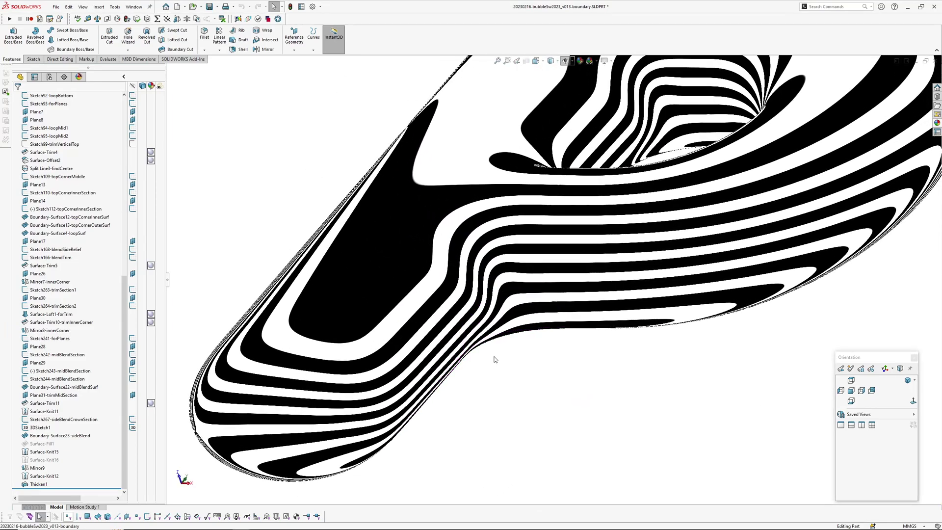
pyautogui.moveTo(510, 354); pyautogui.dragTo(511, 382, button='middle')
pyautogui.scroll(2, 509, 382)
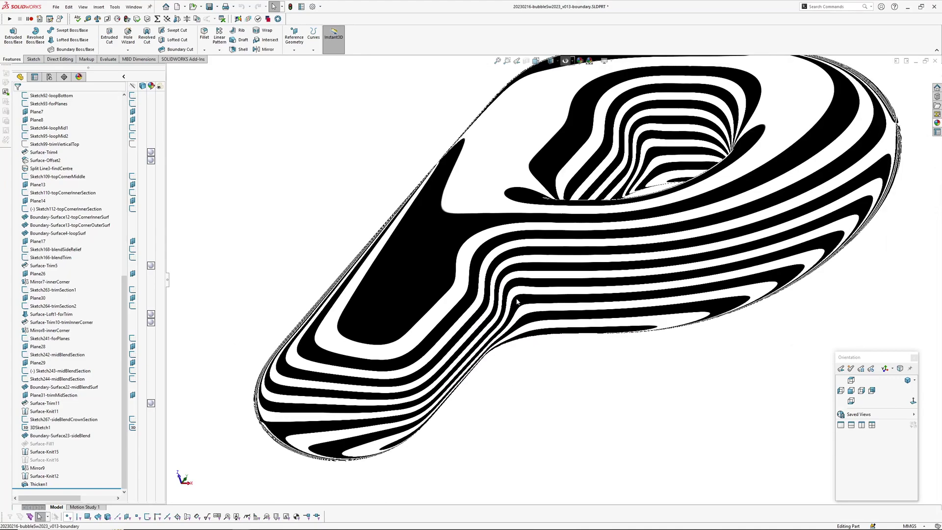
pyautogui.moveTo(516, 298); pyautogui.dragTo(527, 273, button='middle')
pyautogui.scroll(-3, 532, 299)
pyautogui.moveTo(463, 318); pyautogui.dragTo(536, 414, button='middle')
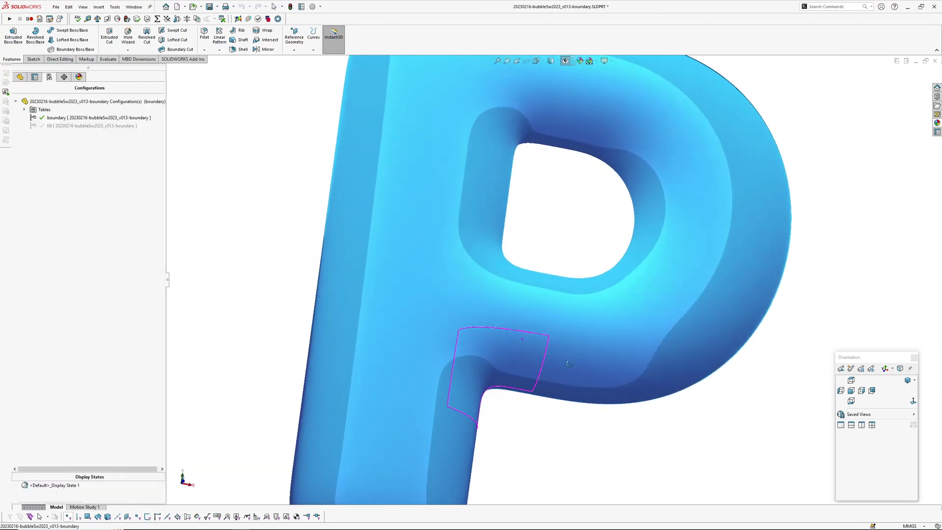
# Examine the blue reflection shading across the stem and the junction blends for smooth transitions between surfaces
pyautogui.scroll(4, 564, 359)
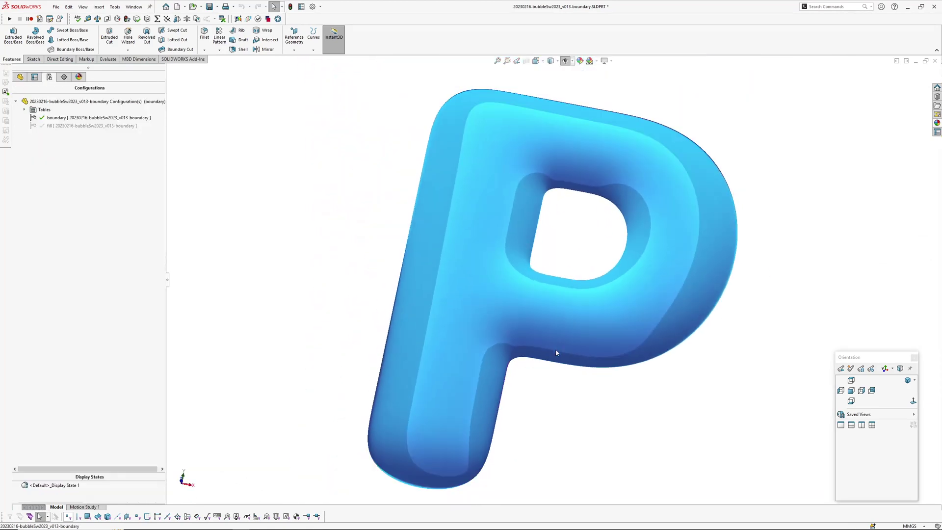
pyautogui.moveTo(555, 351); pyautogui.dragTo(442, 225, button='middle')
pyautogui.scroll(-5, 469, 270)
pyautogui.click(464, 177)
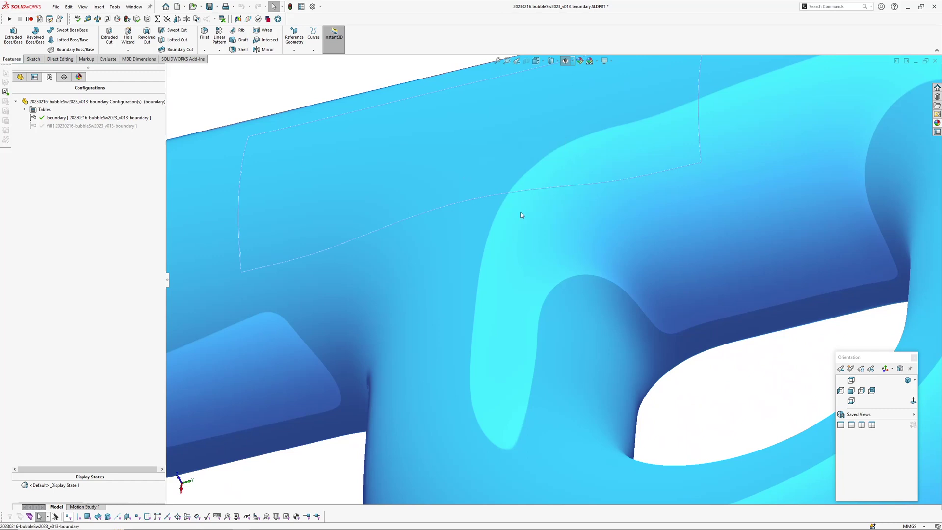
pyautogui.moveTo(521, 213); pyautogui.dragTo(691, 407, button='middle')
pyautogui.moveTo(514, 291)
pyautogui.mouseDown(button='middle')
pyautogui.moveTo(533, 277)
pyautogui.moveTo(532, 262)
pyautogui.moveTo(450, 261)
pyautogui.moveTo(406, 244)
pyautogui.moveTo(414, 292)
pyautogui.moveTo(414, 275)
pyautogui.moveTo(425, 288)
pyautogui.moveTo(416, 320)
pyautogui.moveTo(427, 336)
pyautogui.moveTo(414, 282)
pyautogui.moveTo(417, 293)
pyautogui.mouseUp(button='middle')
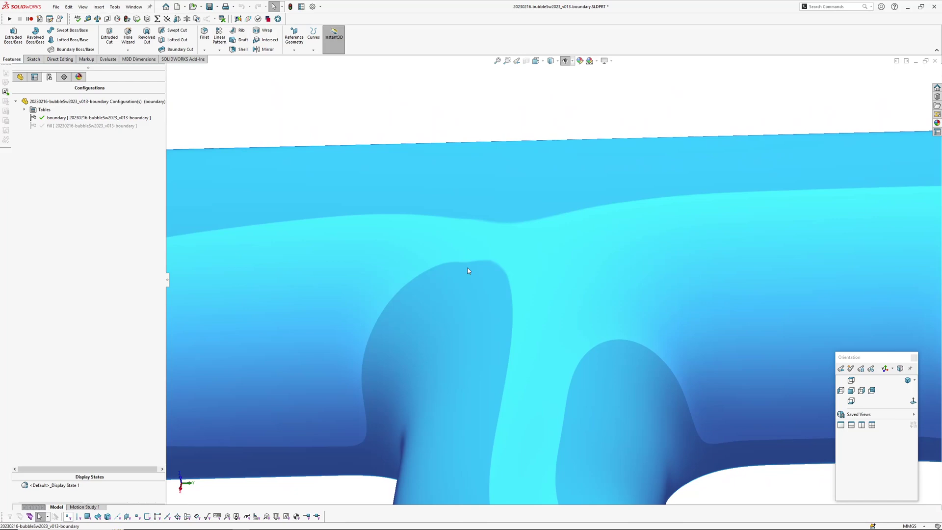
pyautogui.moveTo(457, 266); pyautogui.dragTo(501, 336, button='middle')
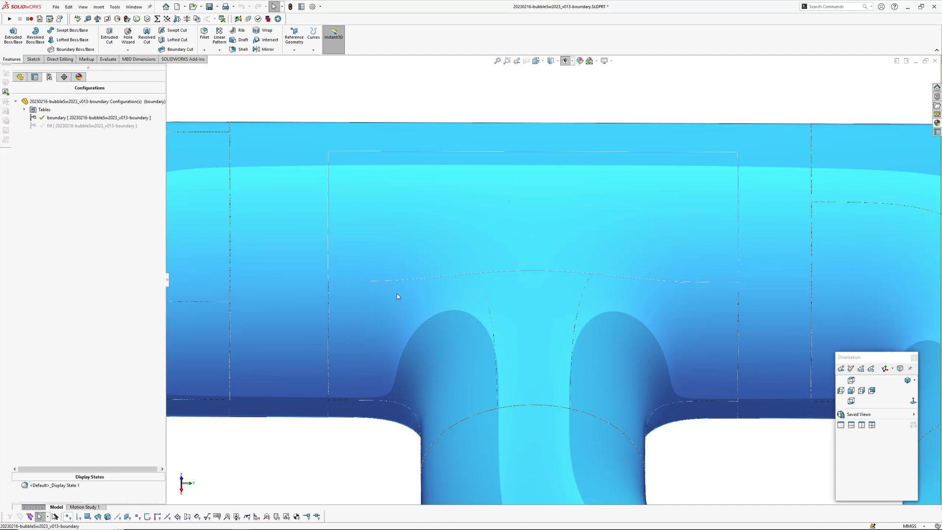
pyautogui.middleClick(474, 277)
pyautogui.moveTo(475, 277); pyautogui.dragTo(534, 233, button='middle')
pyautogui.moveTo(472, 303); pyautogui.dragTo(515, 321, button='middle')
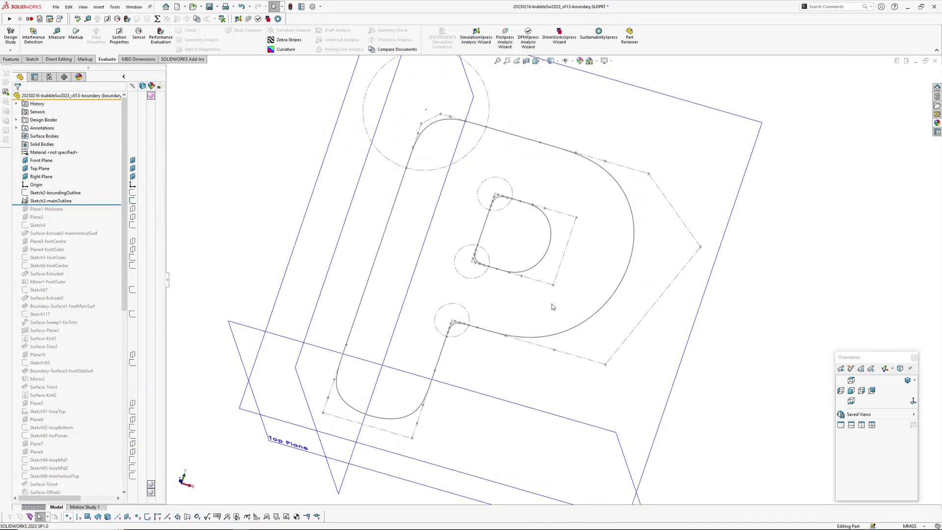
# Show Sketch2-boundingOutline, roll the feature history back to just after it, and view it from the front
pyautogui.moveTo(553, 307); pyautogui.dragTo(391, 309, button='middle')
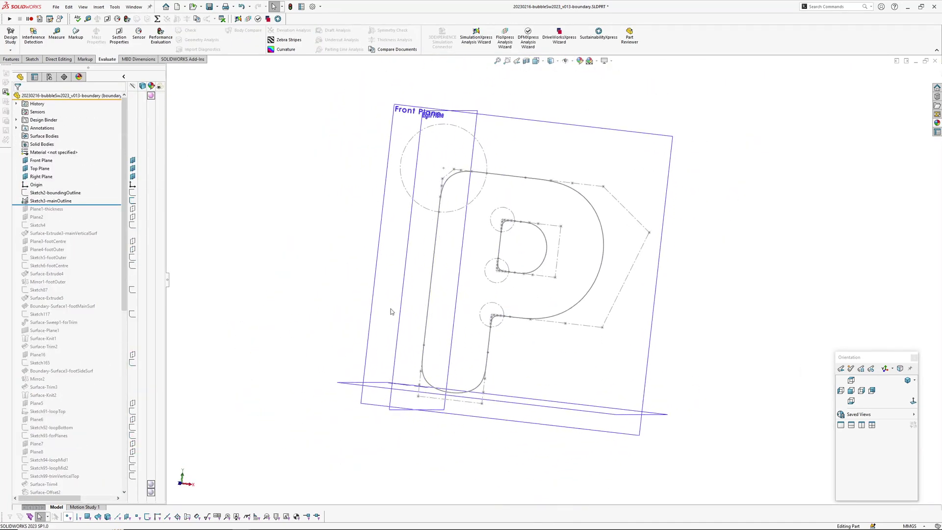
pyautogui.click(55, 193)
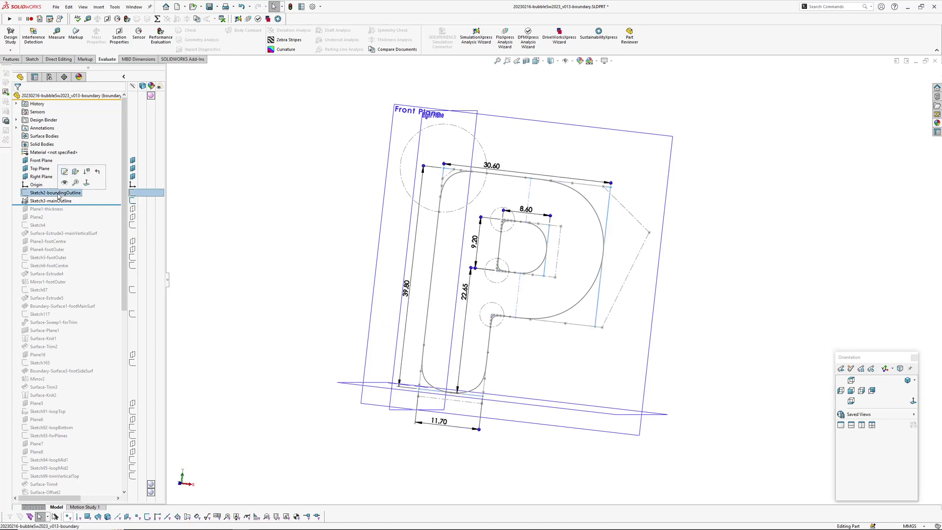
pyautogui.click(239, 198)
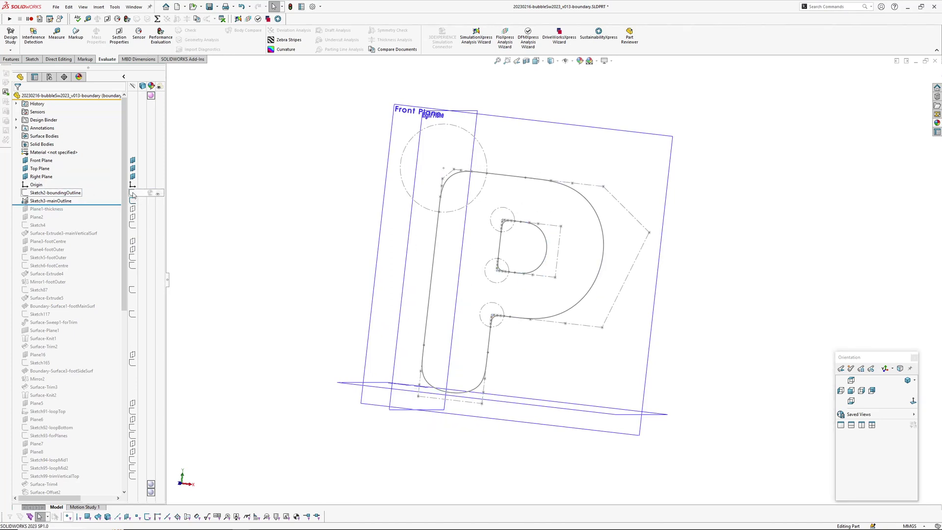
pyautogui.moveTo(94, 205); pyautogui.dragTo(94, 197)
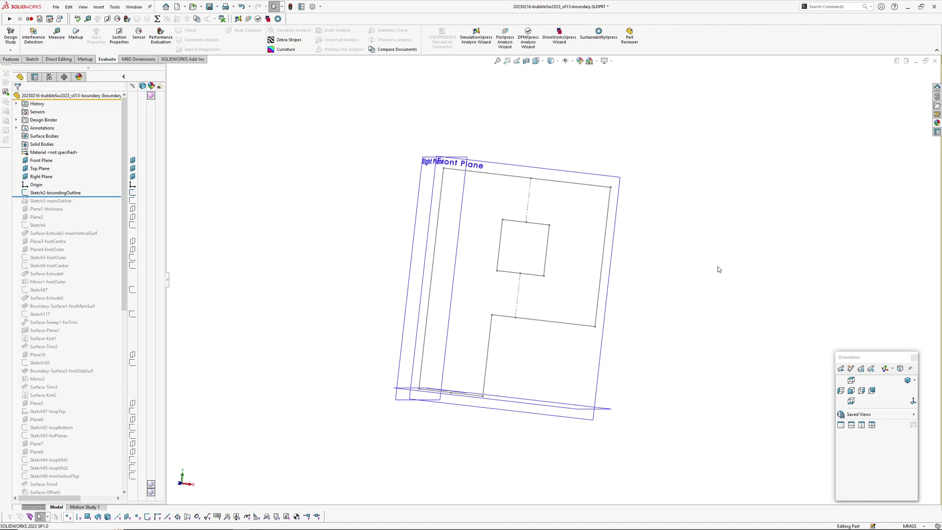
pyautogui.click(851, 389)
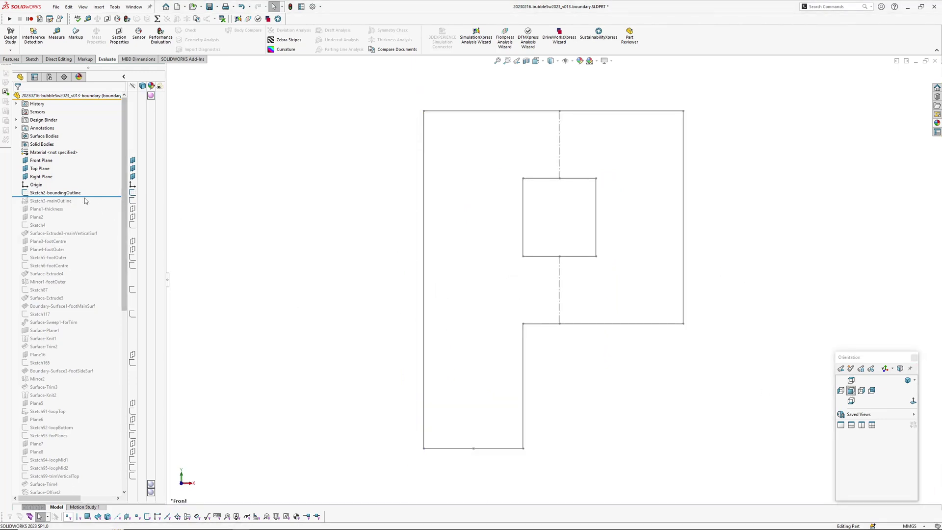
# Roll the feature history forward past Sketch3-mainOutline and hide Sketch2-boundingOutline
pyautogui.click(63, 193)
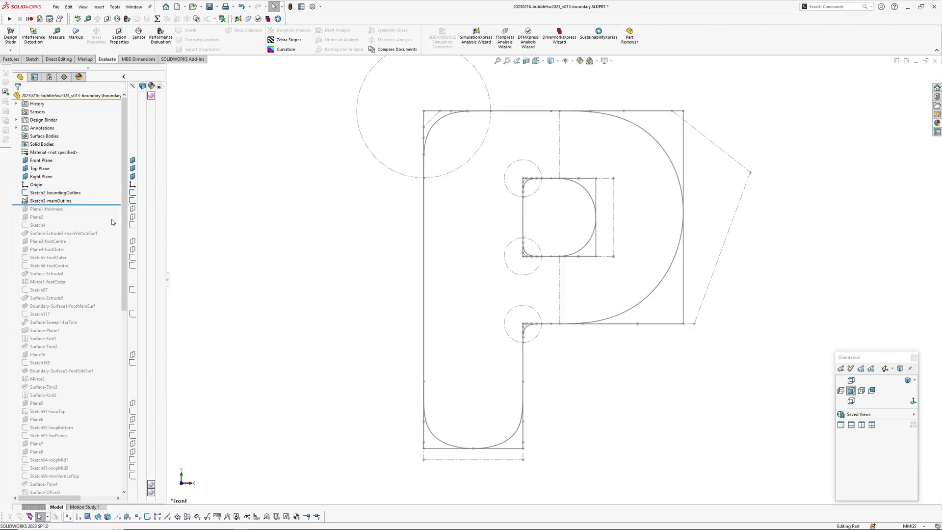
pyautogui.click(66, 201)
pyautogui.click(53, 193)
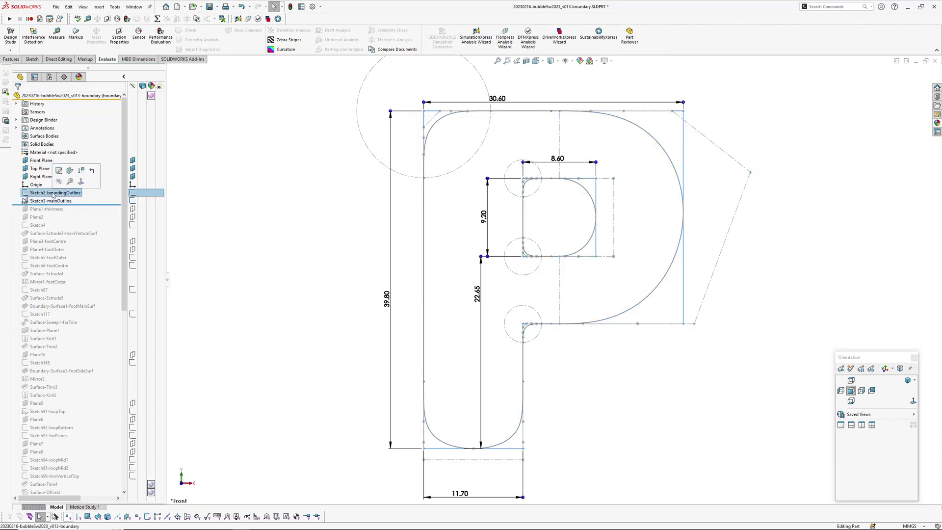
pyautogui.click(58, 184)
# Open Sketch3-mainOutline for editing and inspect the rounded corner where the stem meets the letter's top edge
pyautogui.click(51, 200)
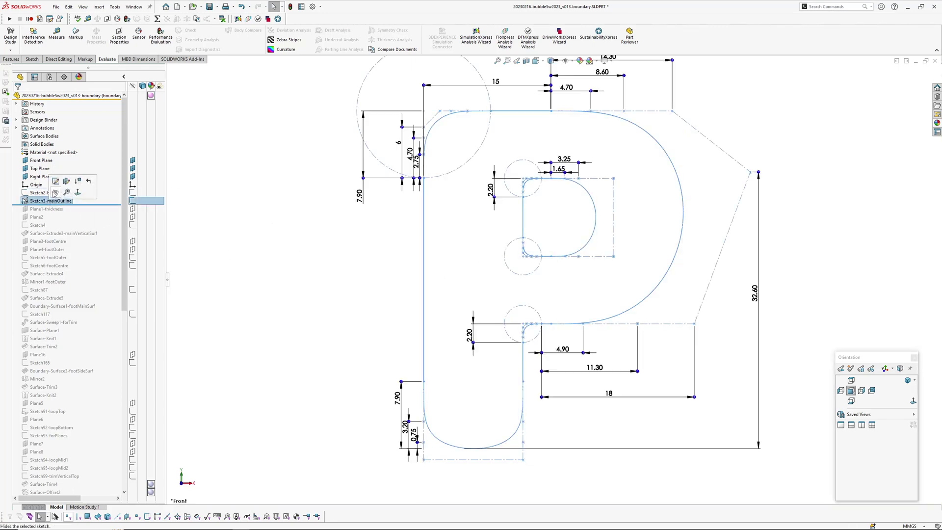
pyautogui.click(59, 179)
pyautogui.keyDown('ctrl'); pyautogui.moveTo(374, 279); pyautogui.dragTo(362, 290, button='middle'); pyautogui.keyUp('ctrl')
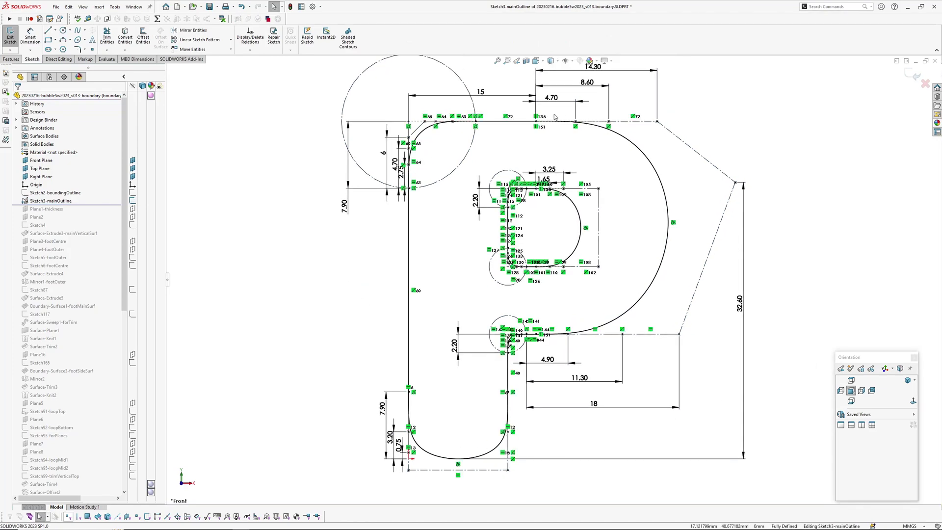
pyautogui.scroll(-3, 530, 313)
pyautogui.keyDown('ctrl'); pyautogui.moveTo(530, 314); pyautogui.dragTo(554, 369, button='middle'); pyautogui.keyUp('ctrl')
pyautogui.keyDown('ctrl'); pyautogui.moveTo(368, 145); pyautogui.dragTo(446, 290, button='middle'); pyautogui.keyUp('ctrl')
pyautogui.scroll(-3, 403, 213)
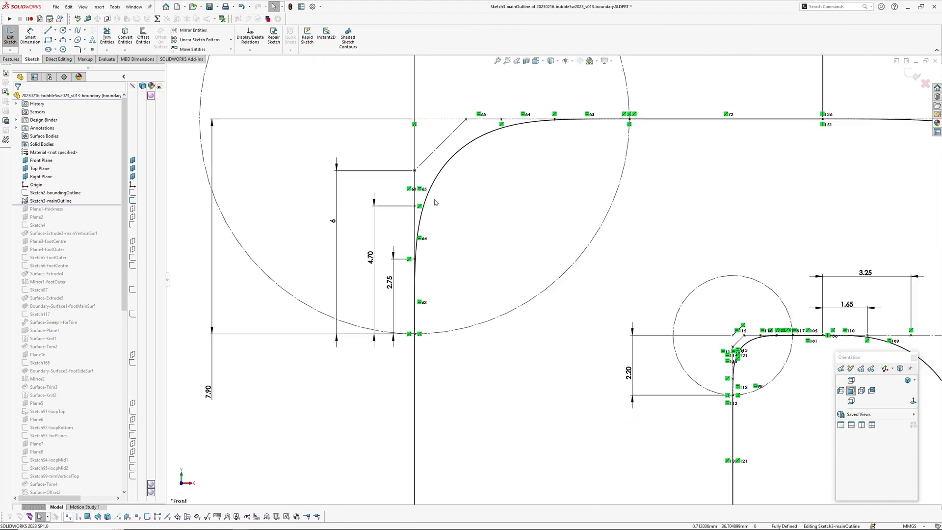
# Show the curvature comb on the style spline at the outline's upper-left corner and reduce the comb's scale
pyautogui.click(445, 165)
pyautogui.scroll(2, 410, 318)
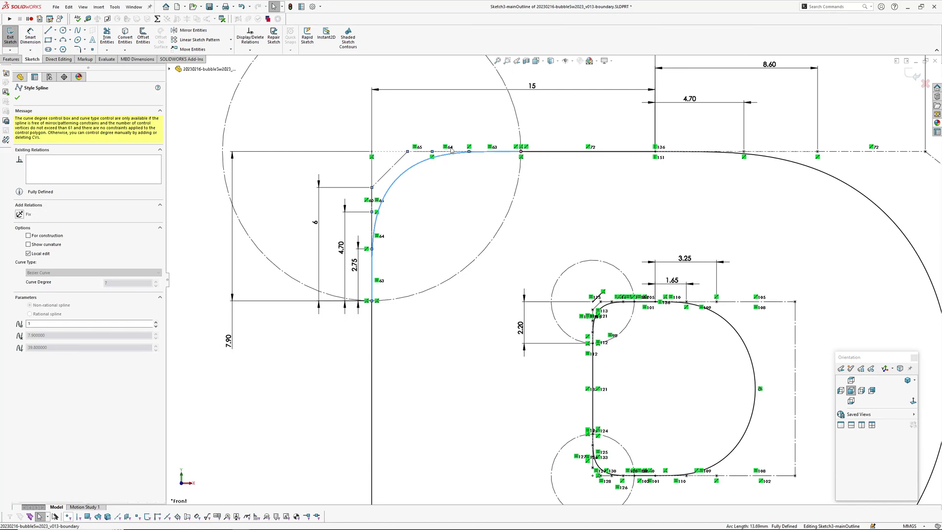
pyautogui.scroll(-2, 434, 166)
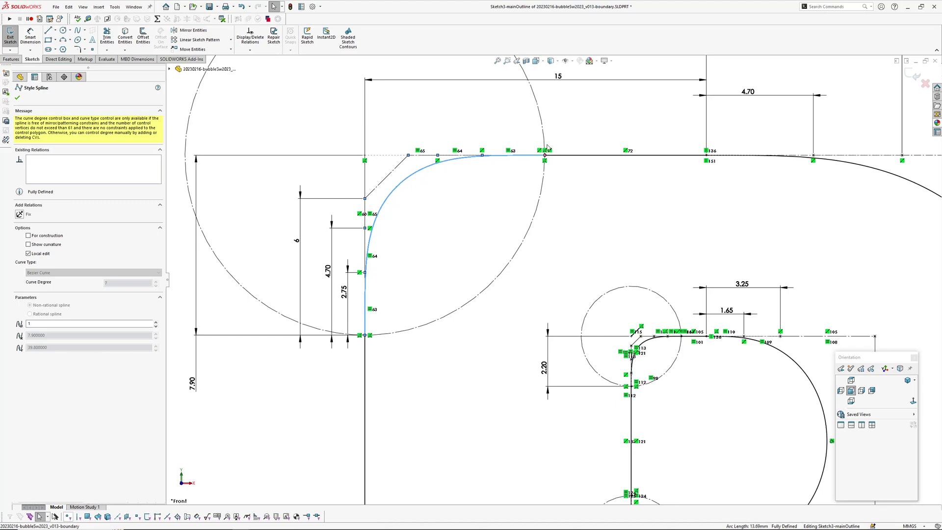
pyautogui.scroll(4, 625, 205)
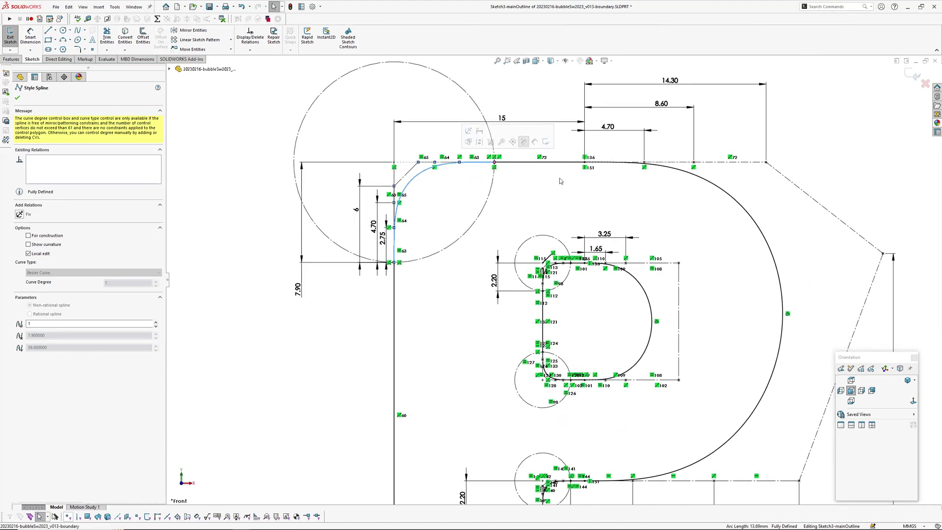
pyautogui.click(432, 184)
pyautogui.click(420, 173)
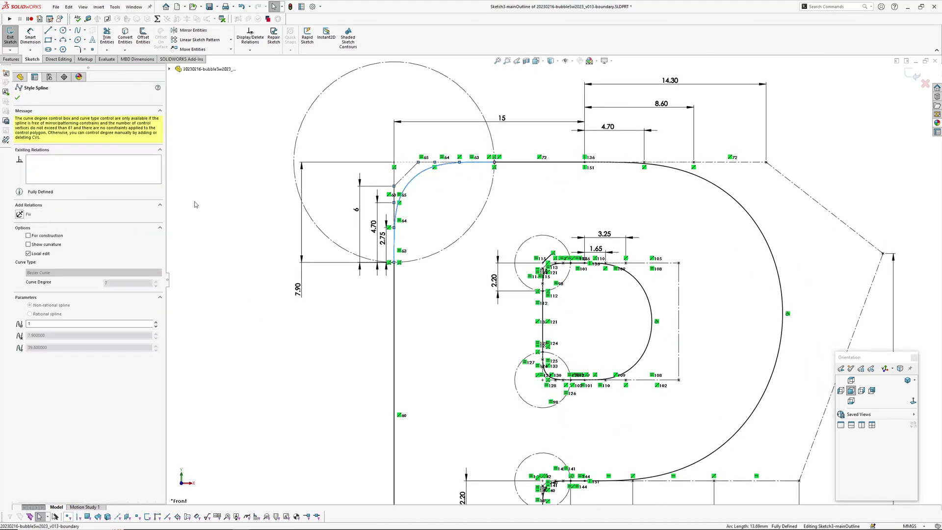
pyautogui.click(42, 244)
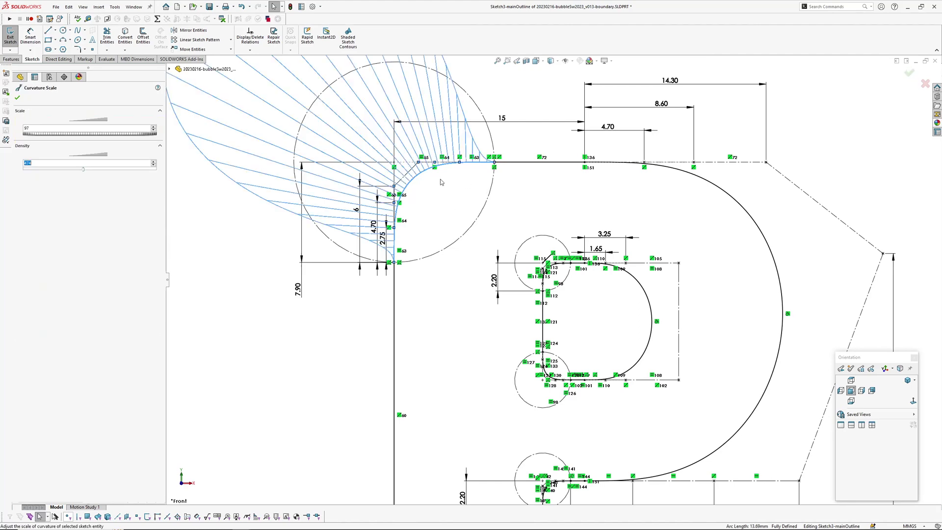
pyautogui.moveTo(117, 134); pyautogui.dragTo(83, 134)
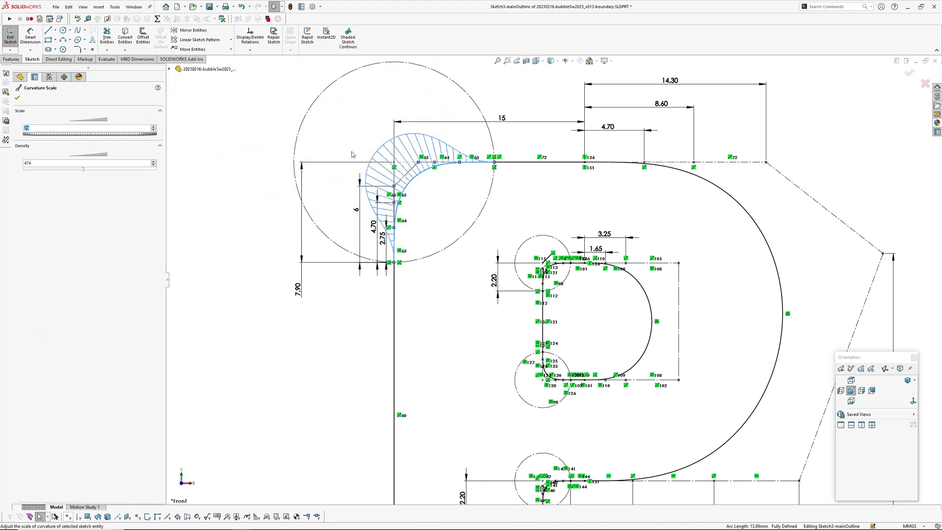
# Examine the curvature comb on the outline's upper-left corner spline and accept the comb's scale settings
pyautogui.scroll(-5, 428, 140)
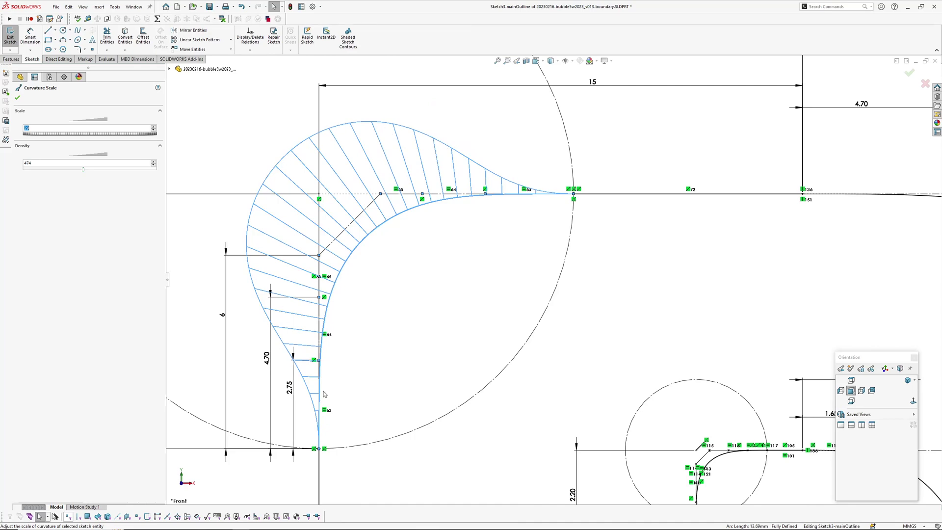
pyautogui.scroll(5, 392, 356)
pyautogui.keyDown('ctrl'); pyautogui.moveTo(506, 355); pyautogui.dragTo(544, 237, button='middle'); pyautogui.keyUp('ctrl')
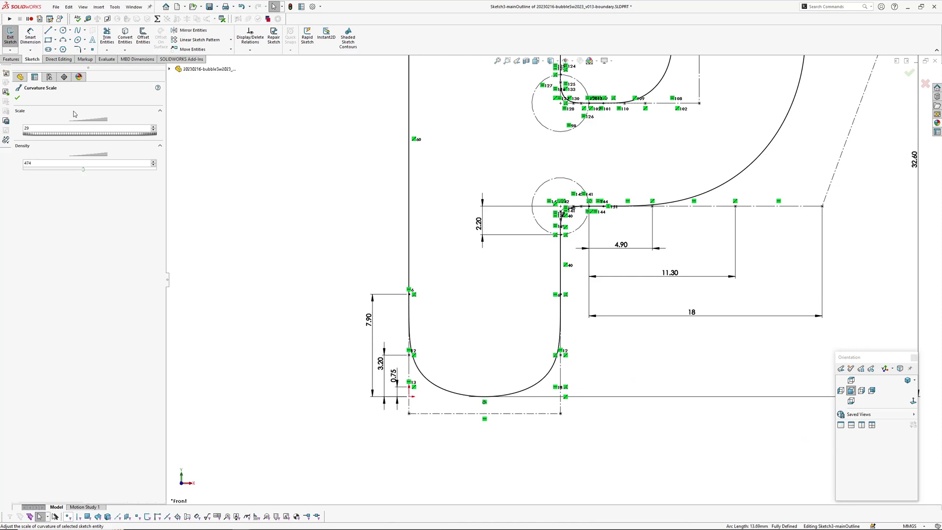
pyautogui.click(21, 99)
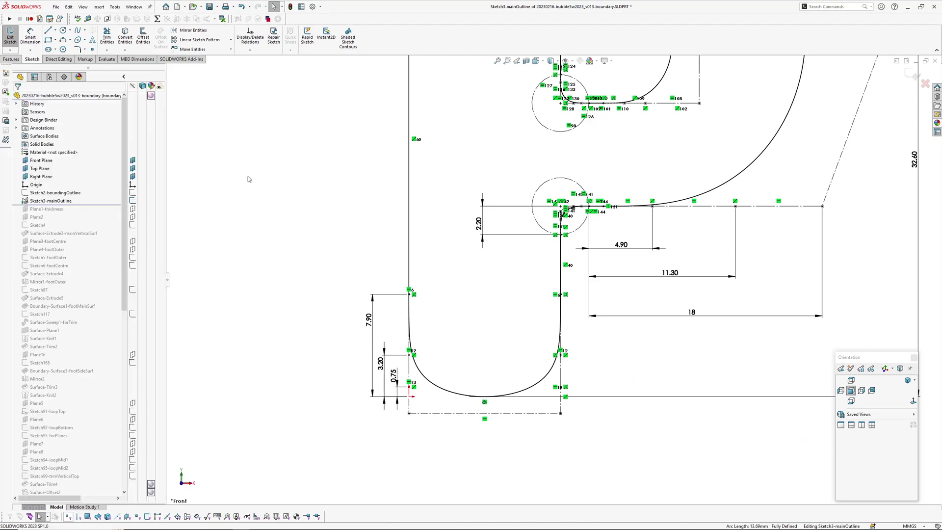
# Show the curvature comb on the style spline at the stem's foot and exit Sketch3-mainOutline
pyautogui.click(541, 385)
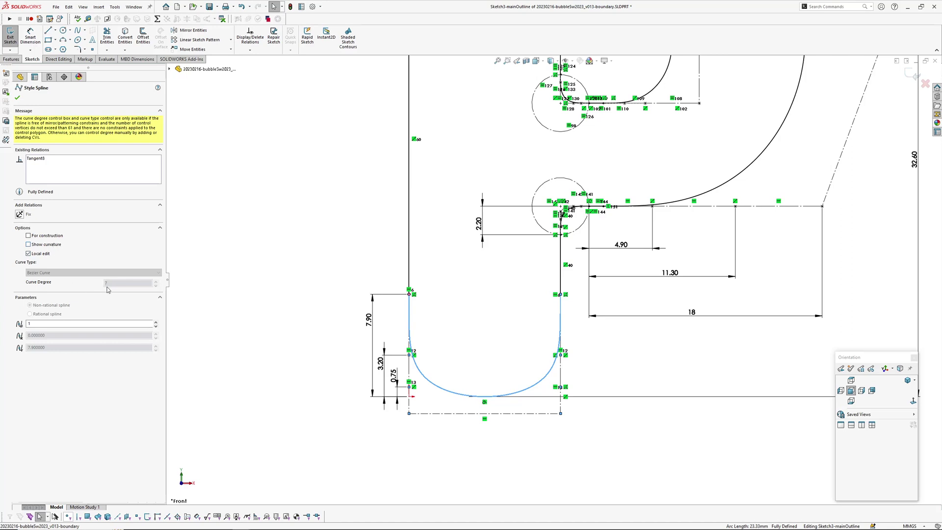
pyautogui.click(39, 245)
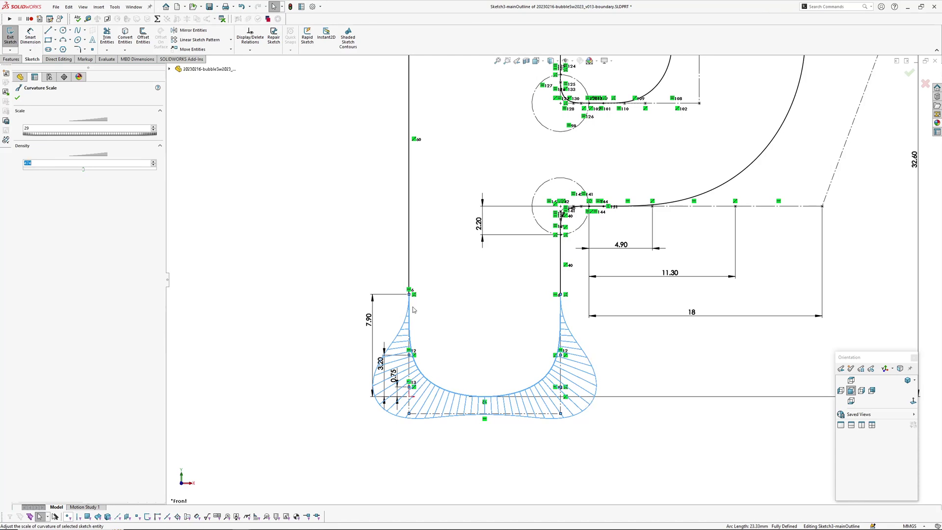
pyautogui.click(487, 307)
pyautogui.scroll(1, 487, 308)
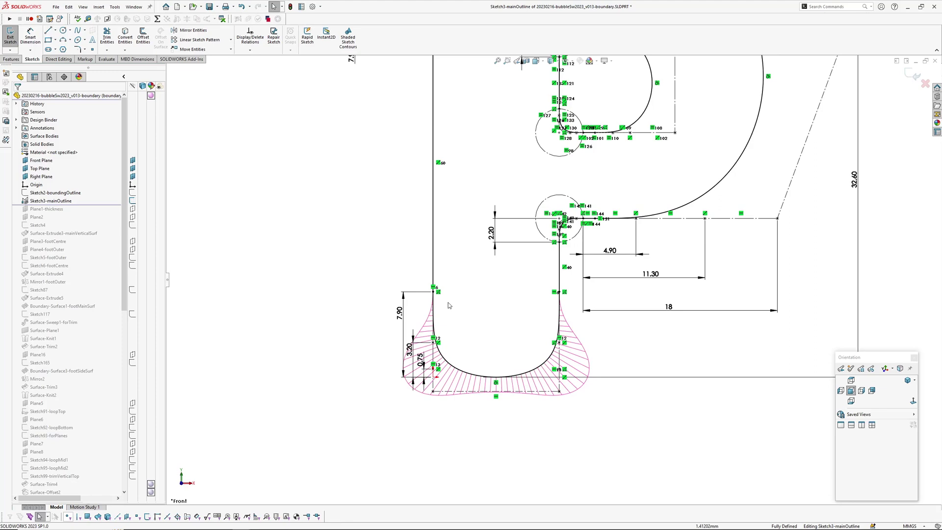
pyautogui.keyDown('ctrl'); pyautogui.moveTo(566, 292); pyautogui.dragTo(536, 322, button='middle'); pyautogui.keyUp('ctrl')
pyautogui.scroll(2, 492, 342)
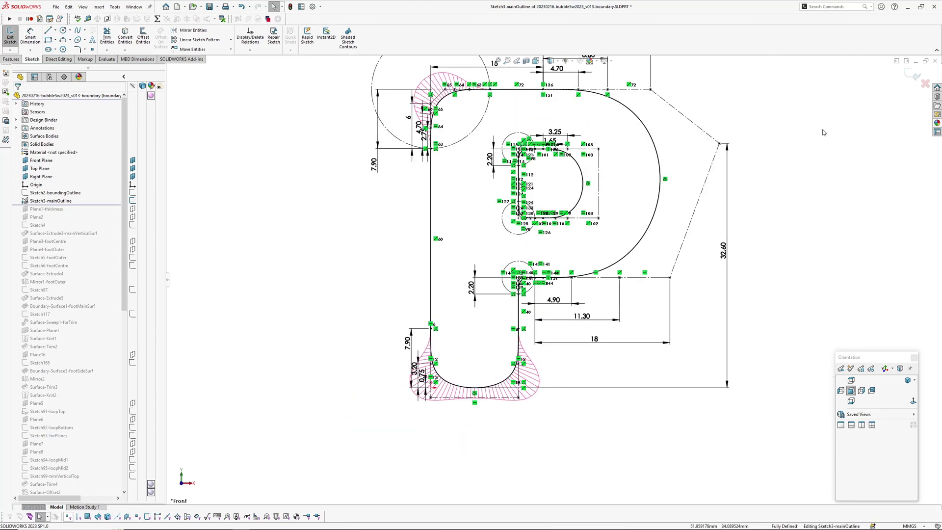
pyautogui.hotkey('ctrl', 'b')
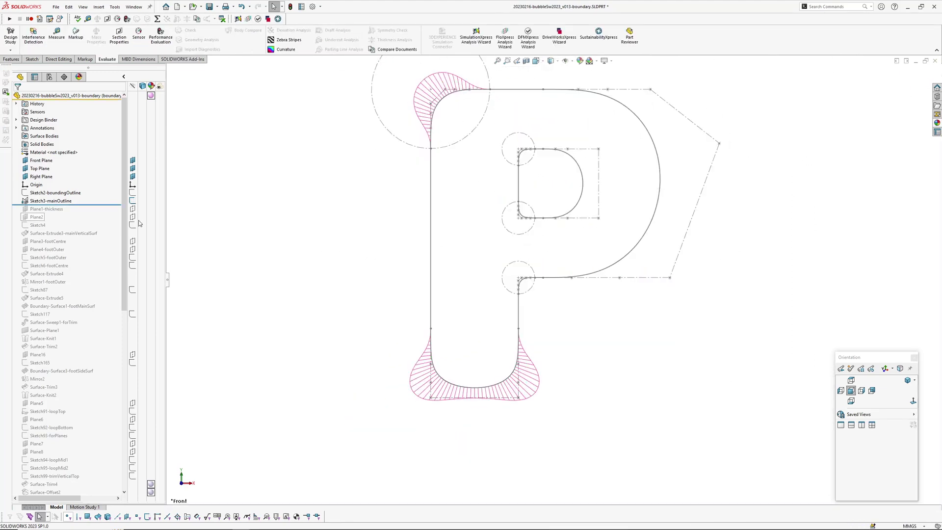
# Roll the feature history forward past Plane1-thickness and inspect the plane's offset from the outline sketch
pyautogui.moveTo(94, 204); pyautogui.dragTo(86, 216)
pyautogui.moveTo(338, 280)
pyautogui.mouseDown(button='middle')
pyautogui.moveTo(389, 286)
pyautogui.moveTo(478, 384)
pyautogui.mouseUp(button='middle')
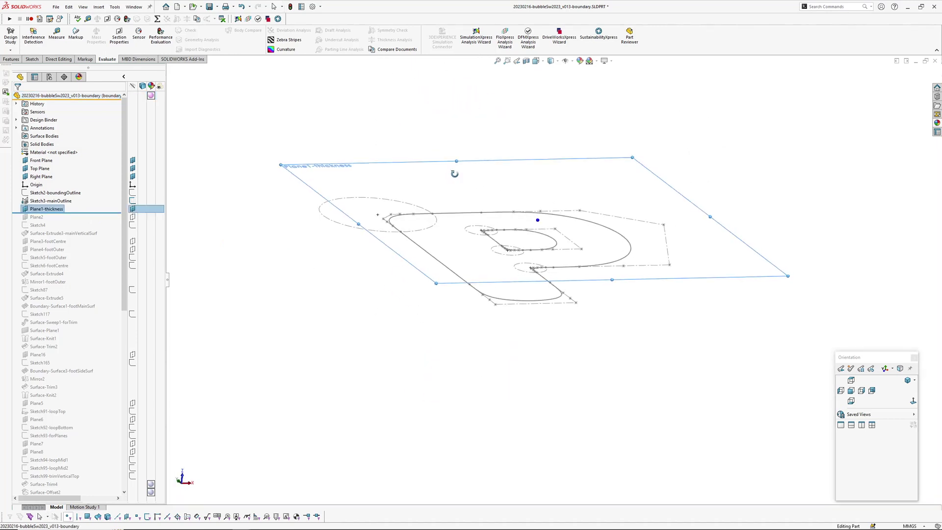
pyautogui.moveTo(454, 174); pyautogui.dragTo(547, 279, button='middle')
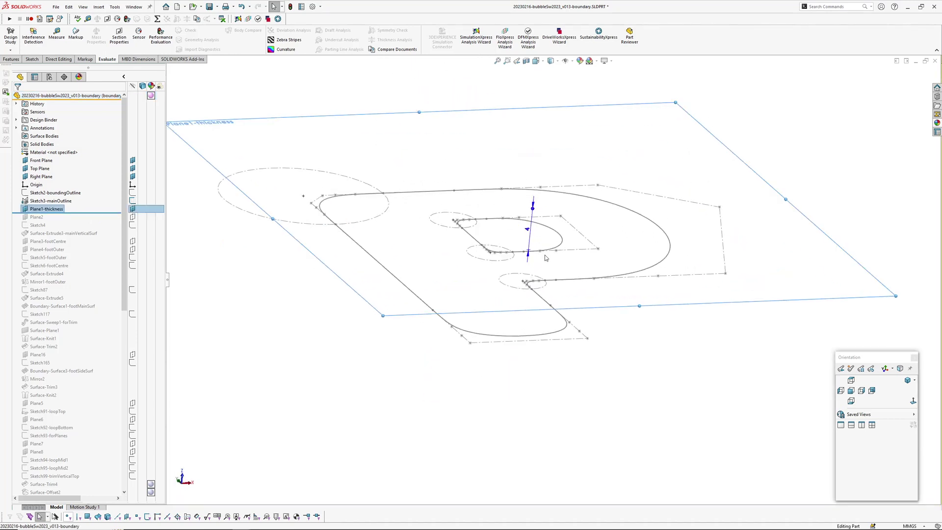
pyautogui.scroll(2, 541, 273)
pyautogui.moveTo(545, 257); pyautogui.dragTo(491, 267, button='middle')
pyautogui.click(298, 332)
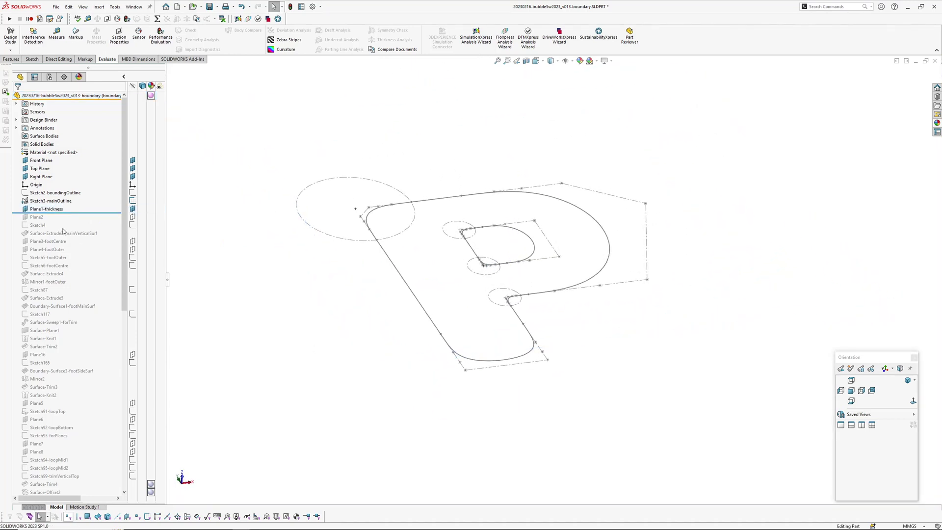
# Roll the feature history forward past Surface-Extrude3-mainVerticalSurf and inspect the stem surface with its Sketch4 profile highlighted
pyautogui.moveTo(98, 212); pyautogui.dragTo(107, 237)
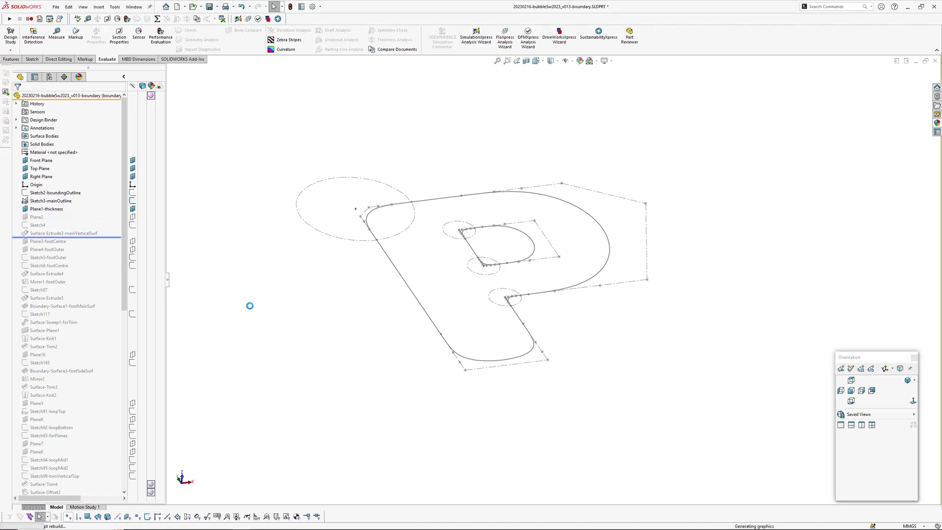
pyautogui.moveTo(184, 291); pyautogui.dragTo(502, 393, button='middle')
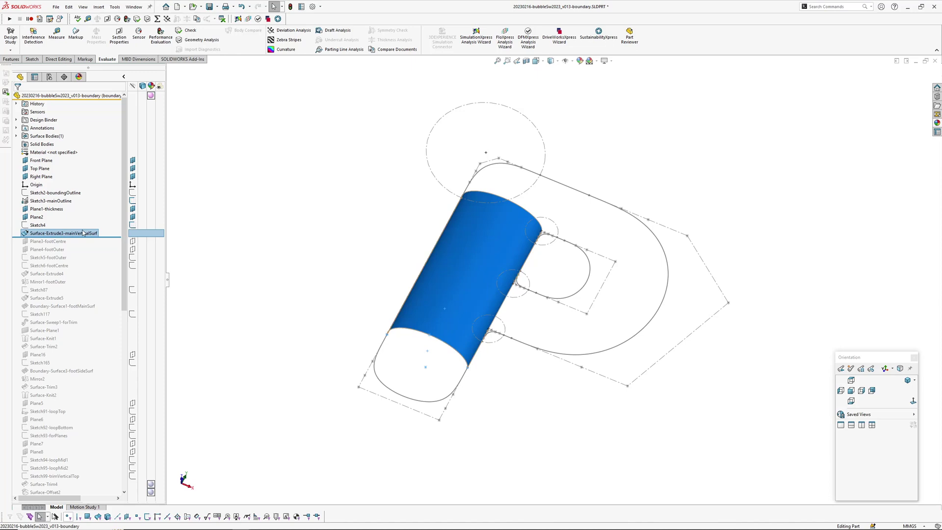
pyautogui.click(38, 225)
pyautogui.moveTo(385, 289)
pyautogui.mouseDown(button='middle')
pyautogui.moveTo(423, 316)
pyautogui.moveTo(468, 284)
pyautogui.moveTo(491, 245)
pyautogui.moveTo(442, 294)
pyautogui.moveTo(452, 301)
pyautogui.moveTo(432, 301)
pyautogui.mouseUp(button='middle')
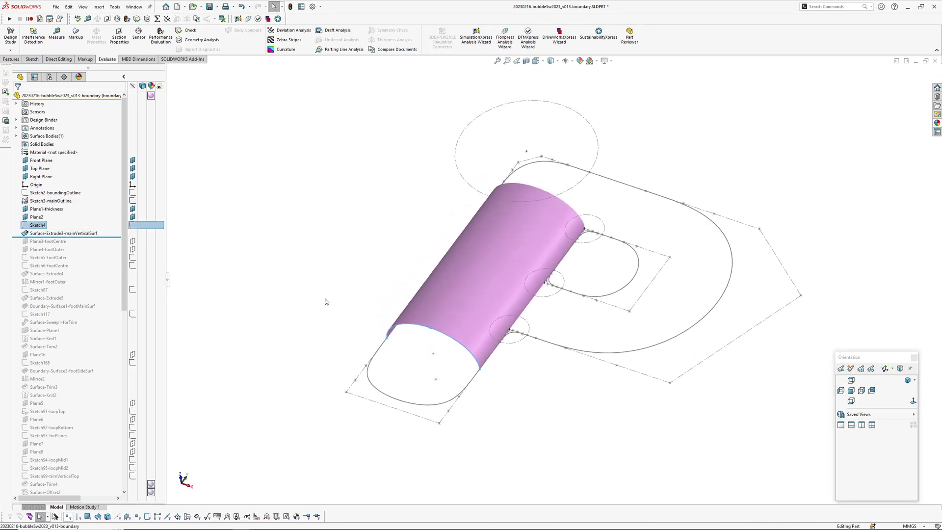
pyautogui.click(325, 301)
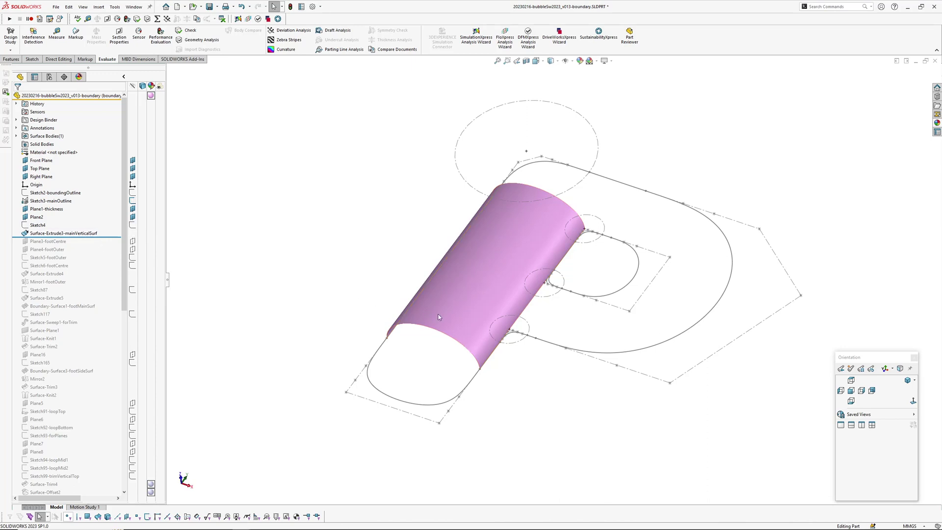
pyautogui.moveTo(460, 352)
pyautogui.mouseDown(button='middle')
pyautogui.moveTo(469, 347)
pyautogui.moveTo(456, 314)
pyautogui.mouseUp(button='middle')
pyautogui.click(456, 314)
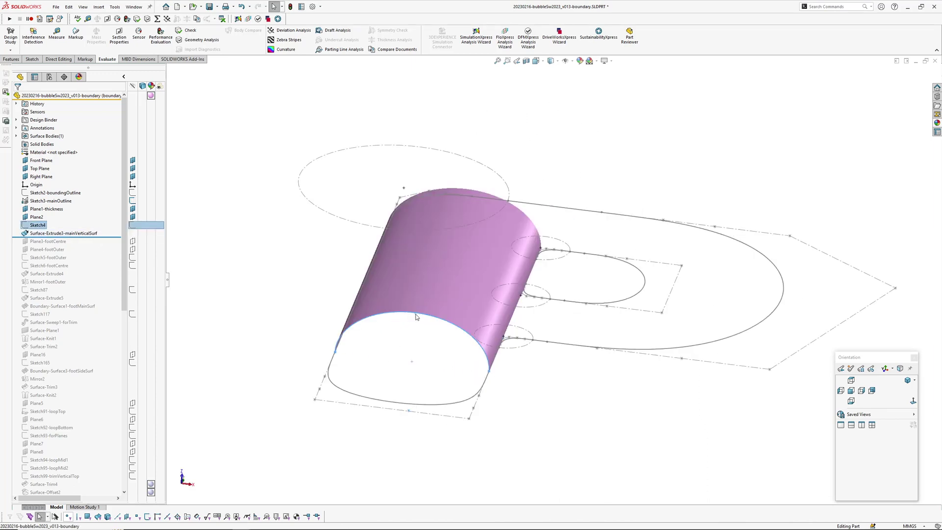
# Roll the feature history forward past Plane4-footOuter and highlight Plane3-footCentre and Plane4-footOuter in turn at the stem's foot
pyautogui.moveTo(415, 315)
pyautogui.mouseDown(button='middle')
pyautogui.moveTo(437, 319)
pyautogui.moveTo(450, 405)
pyautogui.mouseUp(button='middle')
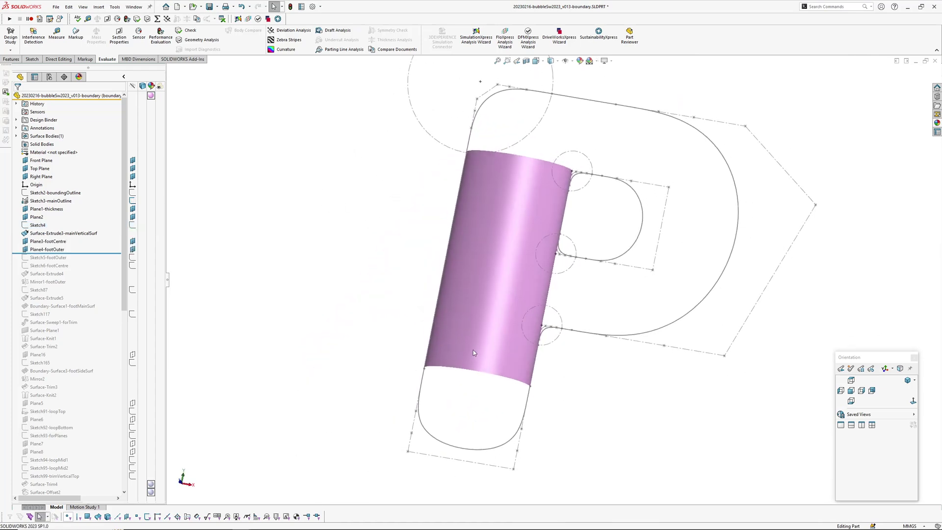
pyautogui.click(47, 241)
pyautogui.keyDown('ctrl'); pyautogui.moveTo(433, 393); pyautogui.dragTo(431, 361, button='middle'); pyautogui.keyUp('ctrl')
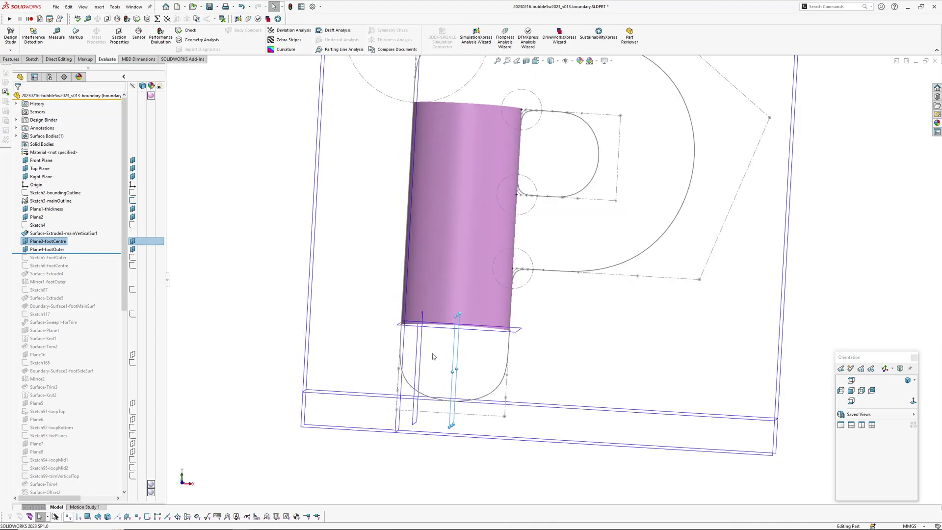
pyautogui.scroll(-3, 433, 357)
pyautogui.click(48, 249)
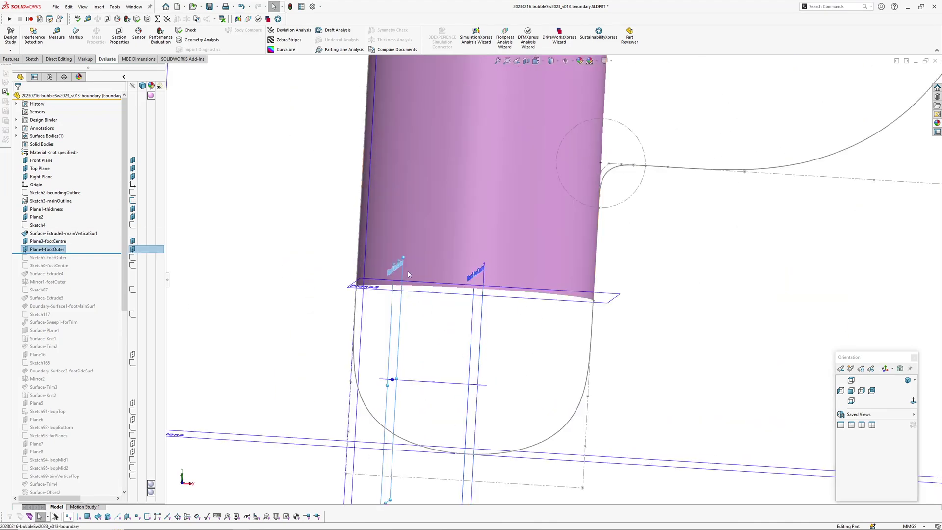
# Roll the feature history forward past Sketch6-footCentre, open that sketch for editing and inspect its style spline
pyautogui.moveTo(514, 334); pyautogui.dragTo(511, 220, button='middle')
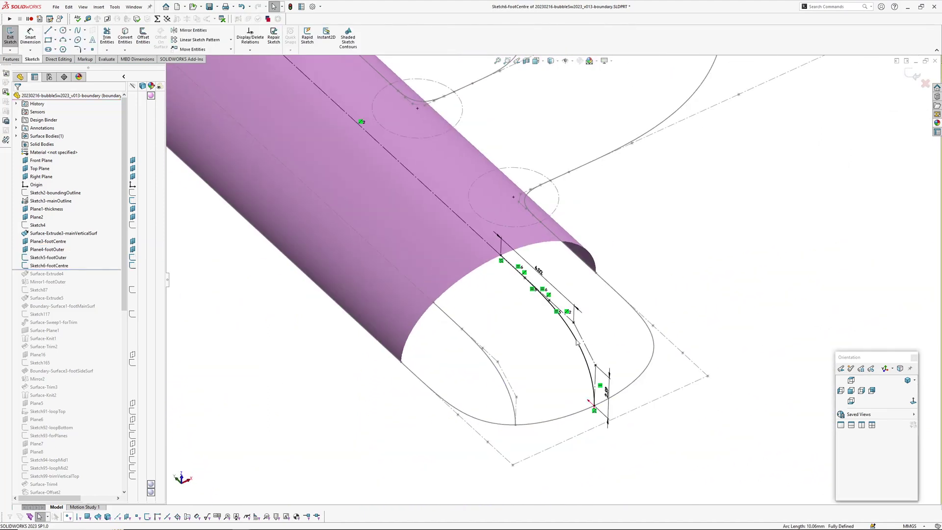
pyautogui.click(575, 336)
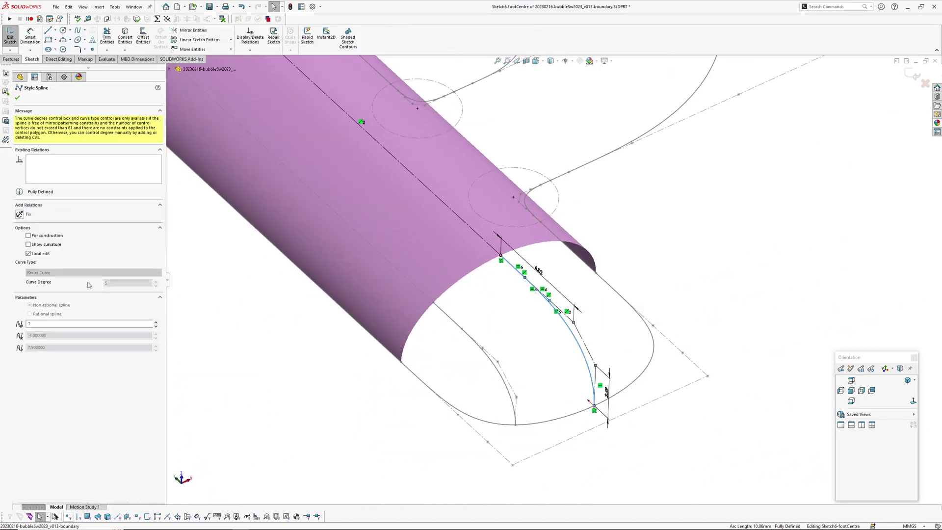
pyautogui.moveTo(591, 382); pyautogui.dragTo(505, 272, button='middle')
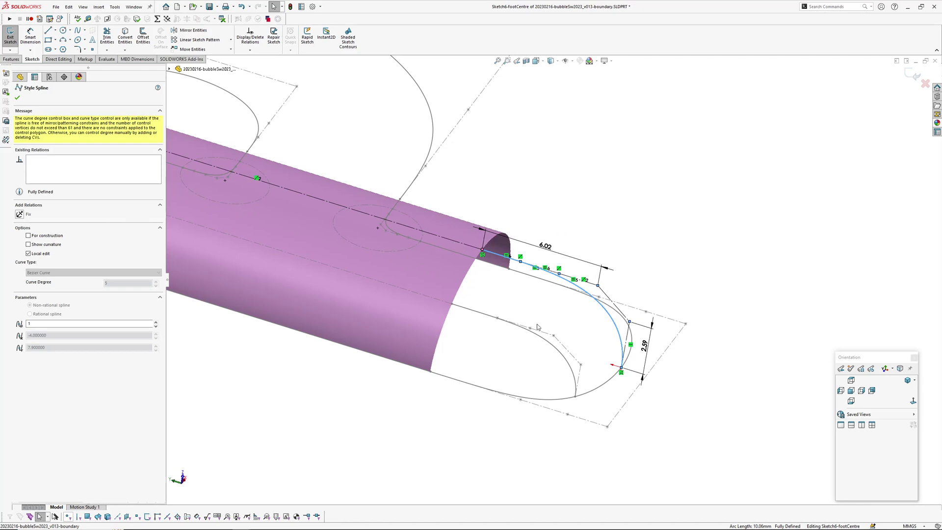
pyautogui.moveTo(630, 359)
pyautogui.mouseDown(button='middle')
pyautogui.moveTo(632, 347)
pyautogui.moveTo(606, 325)
pyautogui.moveTo(607, 350)
pyautogui.mouseUp(button='middle')
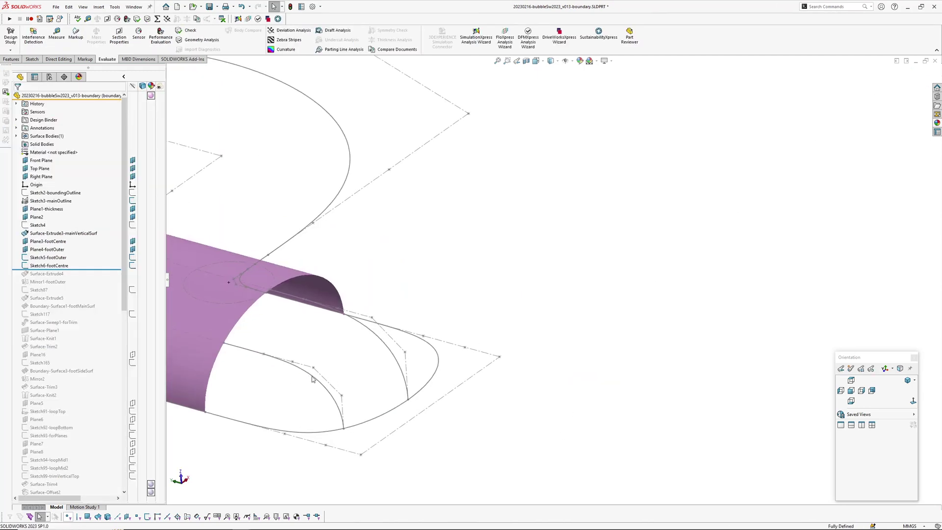
# Roll the feature history forward past Surface-Extrude4 and show its surface strip along the foot's outer curve
pyautogui.moveTo(86, 269); pyautogui.dragTo(86, 278)
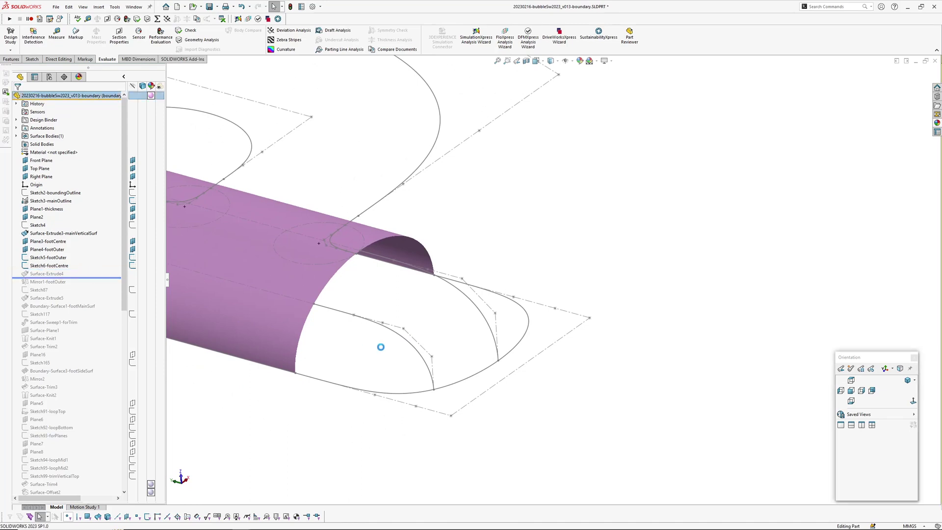
pyautogui.moveTo(388, 332); pyautogui.dragTo(363, 314, button='middle')
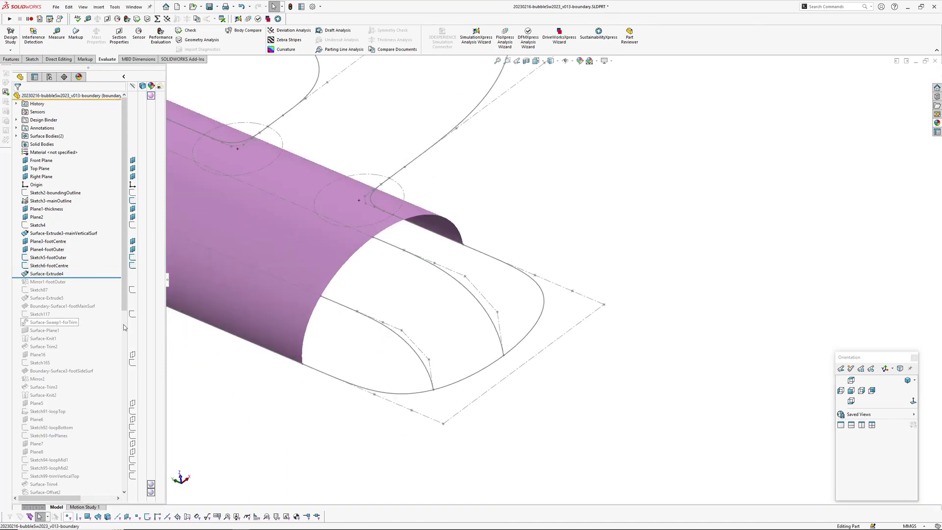
pyautogui.click(54, 274)
pyautogui.click(343, 405)
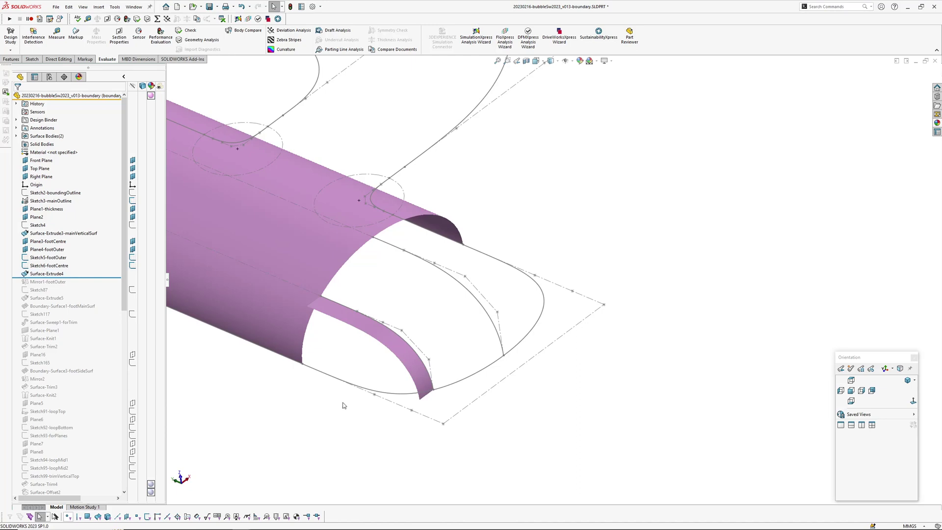
# Roll the feature history forward past Mirror1-footOuter and show the mirrored strip on the foot's opposite side
pyautogui.moveTo(102, 279); pyautogui.dragTo(102, 286)
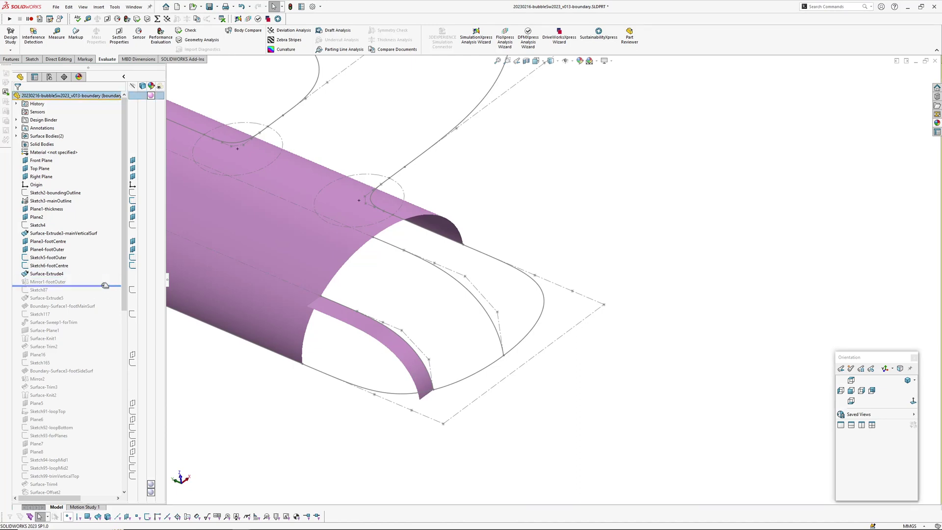
pyautogui.click(55, 283)
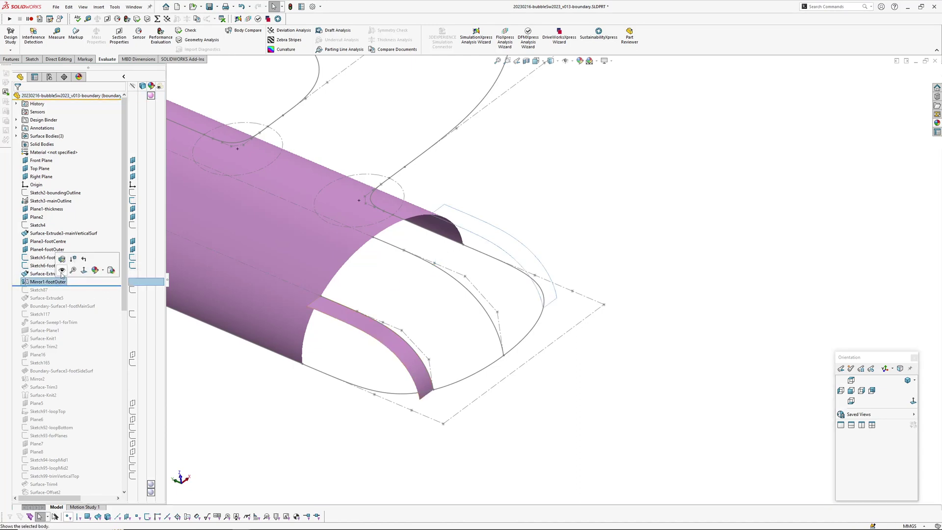
pyautogui.moveTo(589, 276); pyautogui.dragTo(501, 240, button='middle')
pyautogui.press('Escape')
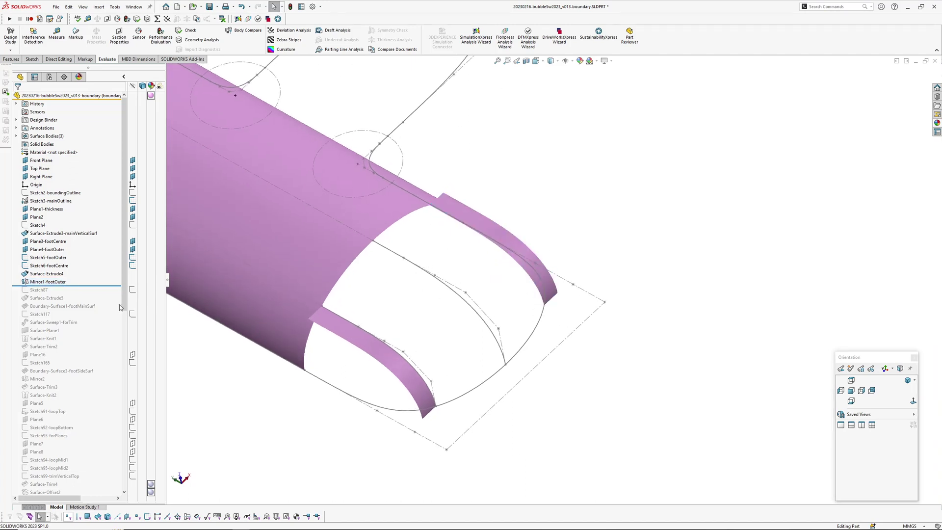
# Roll the feature history forward past Boundary-Surface1-footMainSurf and hide the two extruded strips beside the foot surface
pyautogui.moveTo(98, 285); pyautogui.dragTo(111, 308)
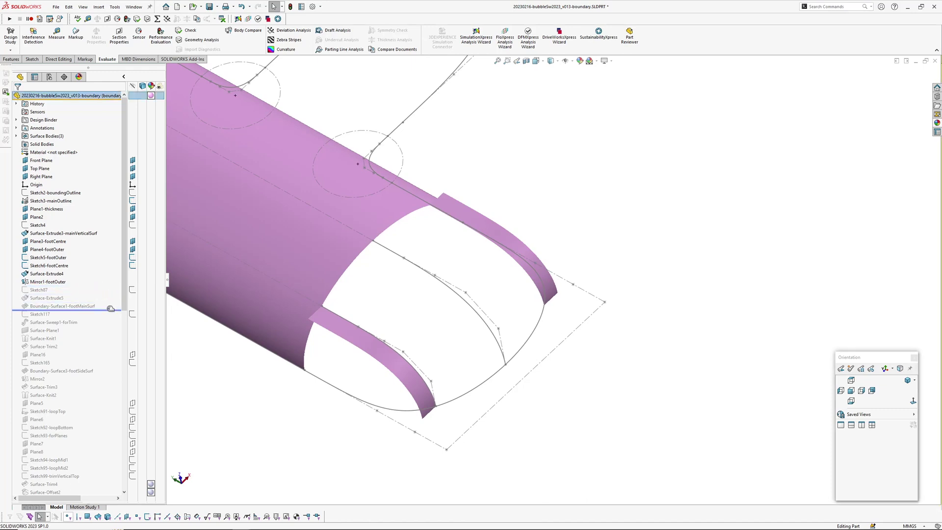
pyautogui.moveTo(221, 381); pyautogui.dragTo(427, 346, button='middle')
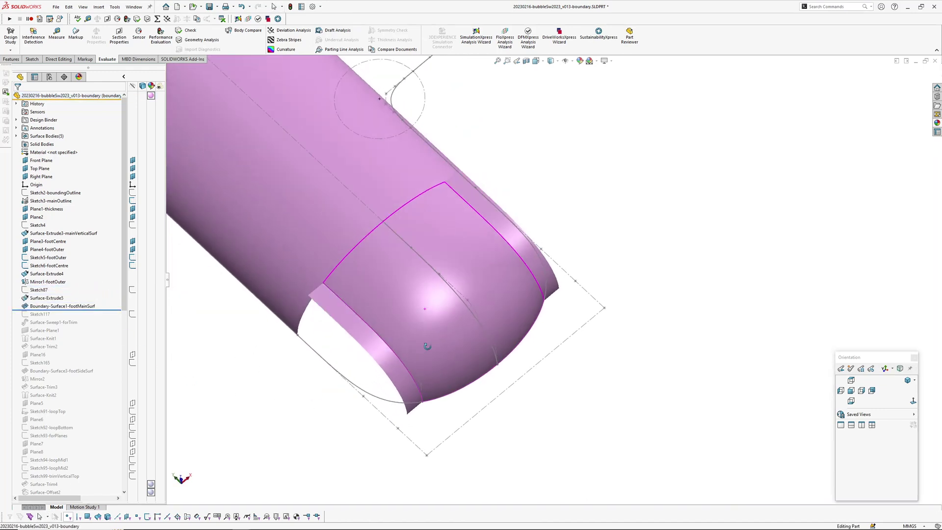
pyautogui.click(387, 361)
pyautogui.click(433, 328)
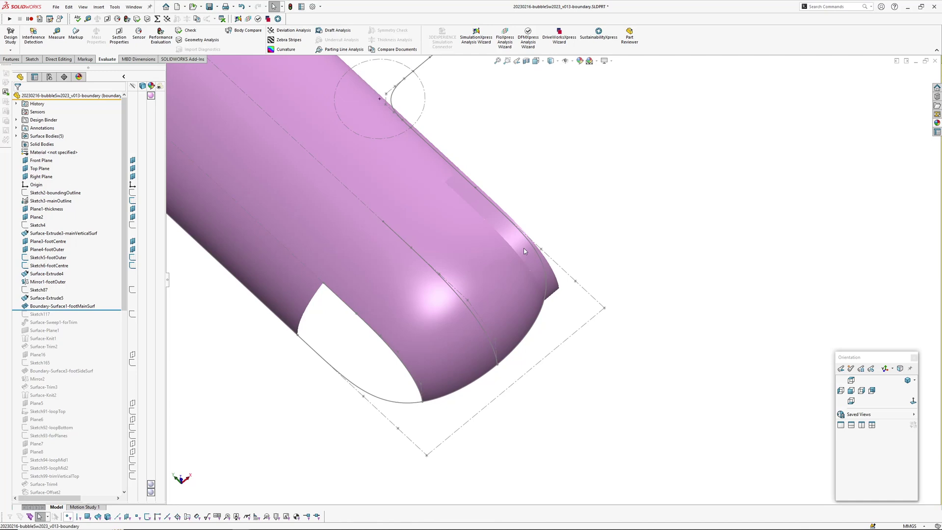
pyautogui.click(523, 248)
pyautogui.press('Tab')
pyautogui.moveTo(504, 264); pyautogui.dragTo(360, 263, button='middle')
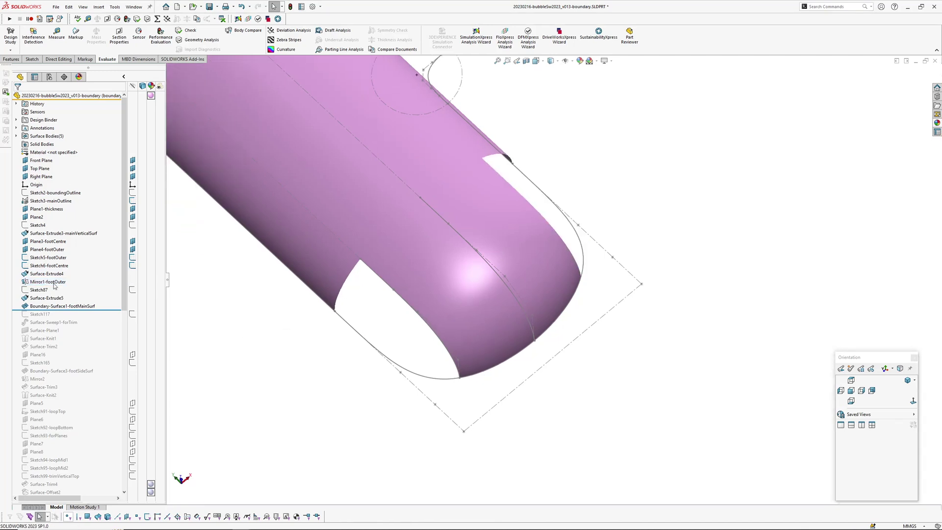
# Roll the feature history forward past Surface-Plane1, show the swept trimming surface at the foot's side and highlight its Sketch117 path
pyautogui.moveTo(471, 354); pyautogui.dragTo(464, 310, button='middle')
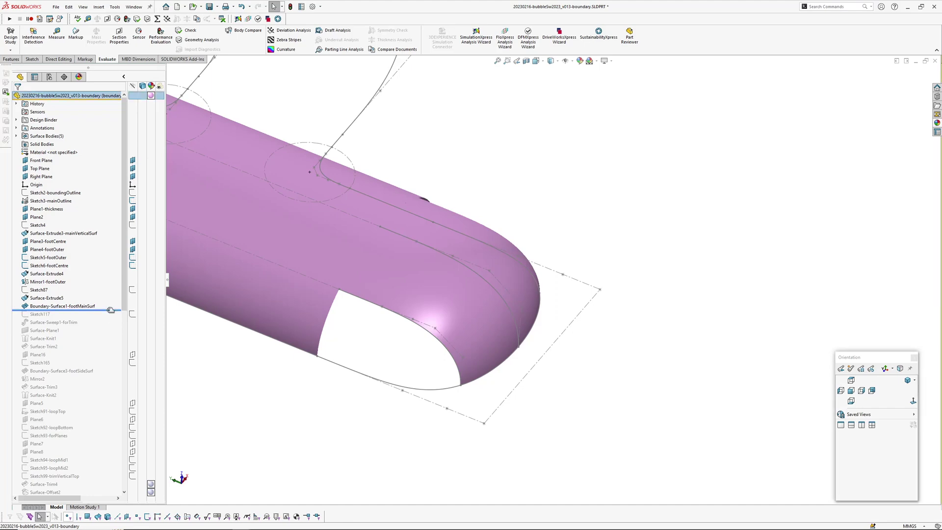
pyautogui.moveTo(108, 311); pyautogui.dragTo(74, 333)
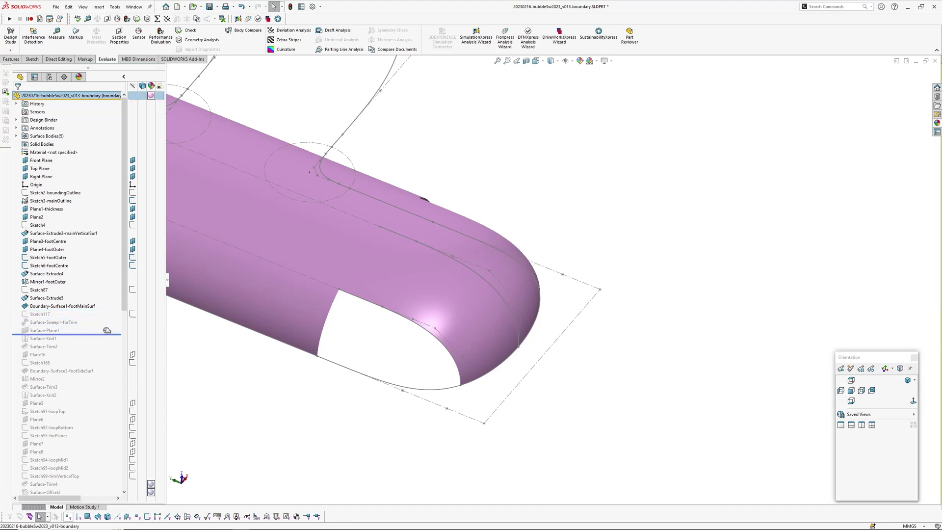
pyautogui.click(46, 322)
pyautogui.click(53, 313)
pyautogui.scroll(-2, 408, 388)
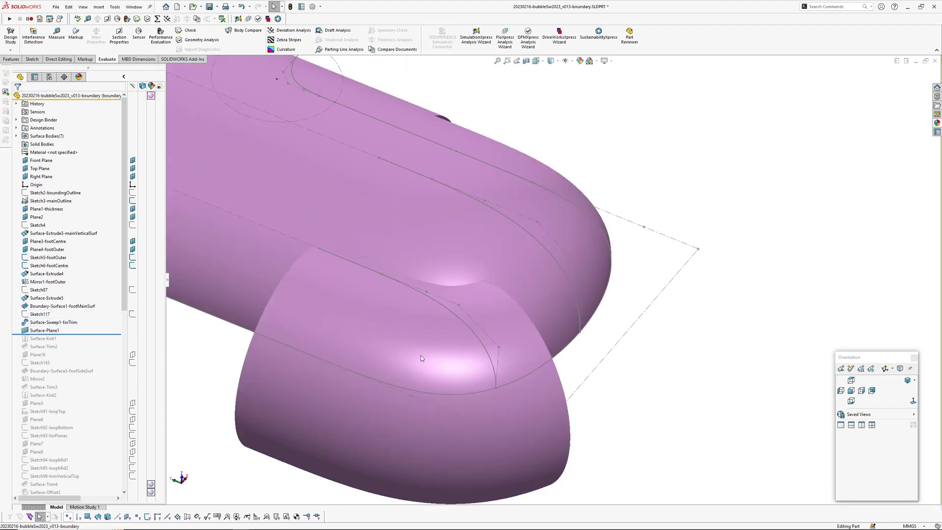
pyautogui.moveTo(421, 358); pyautogui.dragTo(566, 383, button='middle')
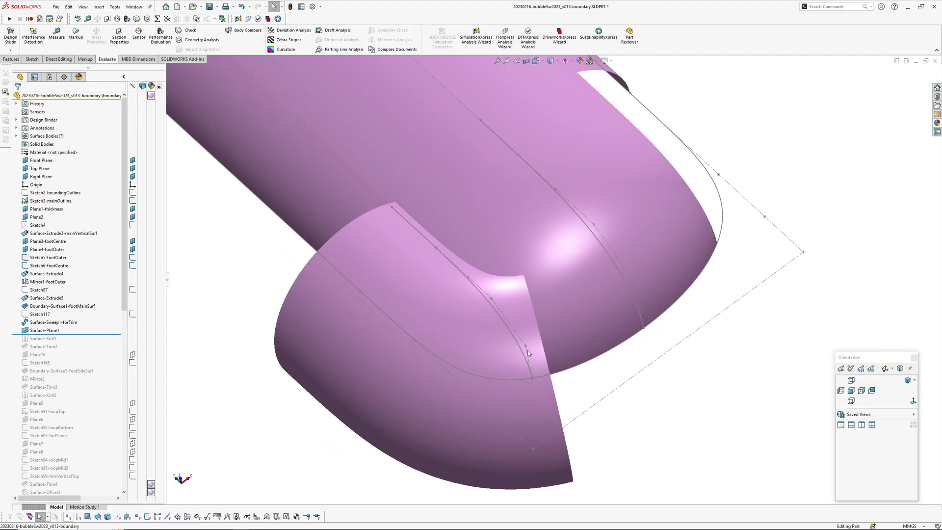
pyautogui.click(39, 314)
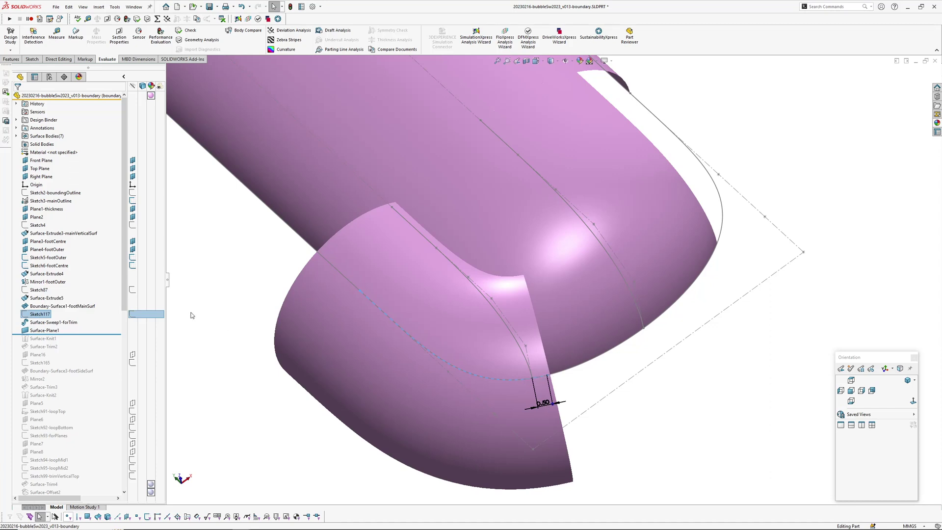
pyautogui.click(211, 297)
# Roll the feature history forward past Surface-Trim2 and on past Sketch165 to show the trimmed side opening and its guide curve
pyautogui.moveTo(79, 335); pyautogui.dragTo(76, 350)
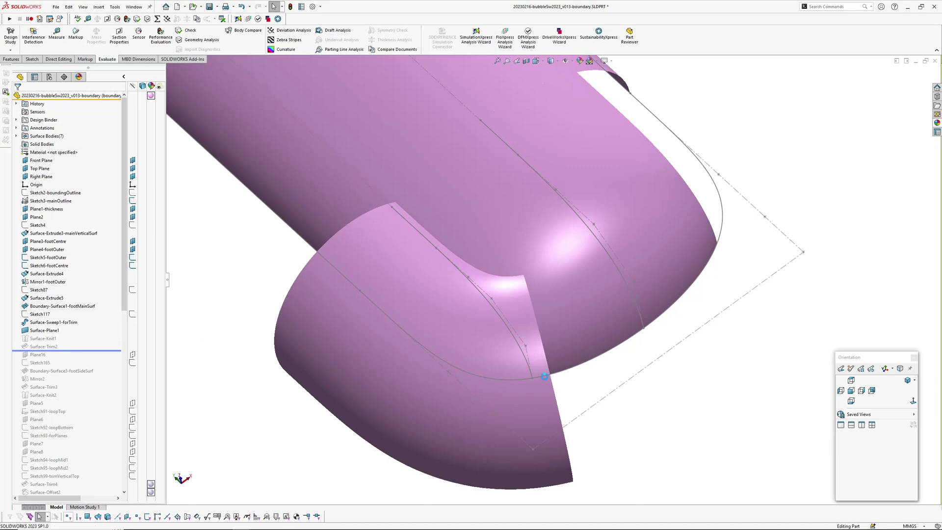
pyautogui.moveTo(565, 354)
pyautogui.mouseDown(button='middle')
pyautogui.moveTo(538, 356)
pyautogui.moveTo(575, 350)
pyautogui.mouseUp(button='middle')
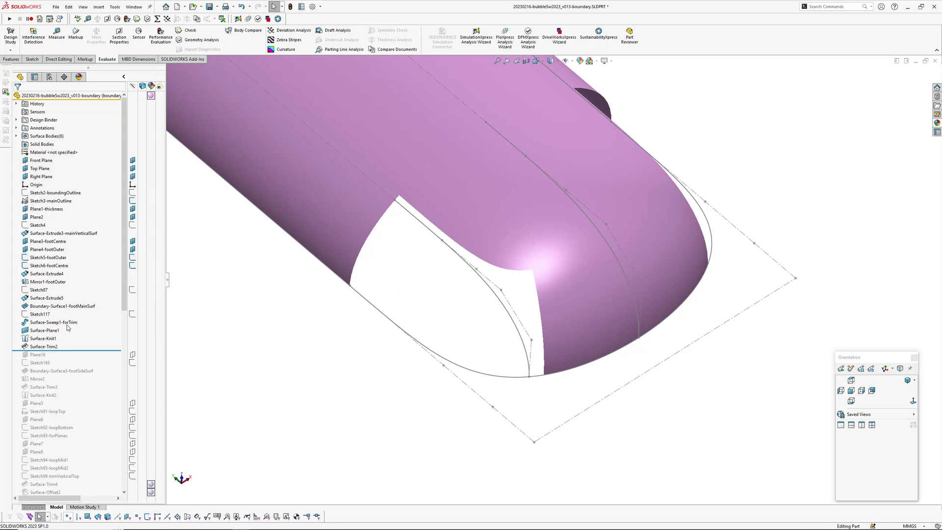
pyautogui.moveTo(76, 350); pyautogui.dragTo(77, 366)
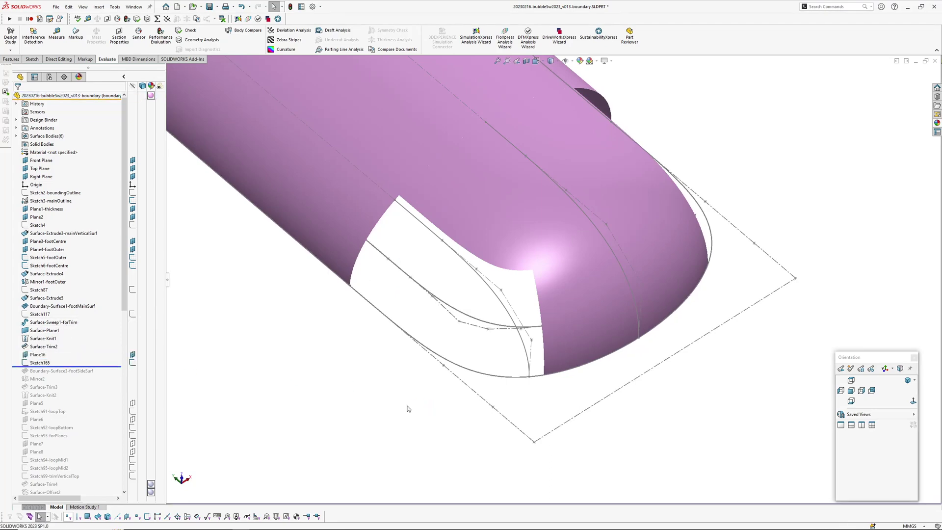
pyautogui.moveTo(407, 408)
pyautogui.mouseDown(button='middle')
pyautogui.moveTo(433, 278)
pyautogui.moveTo(345, 223)
pyautogui.mouseUp(button='middle')
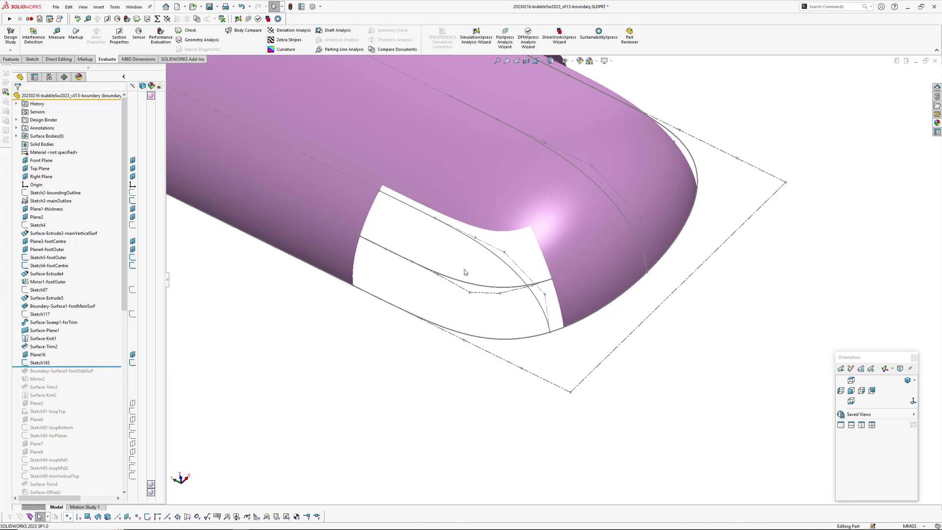
pyautogui.scroll(-2, 501, 306)
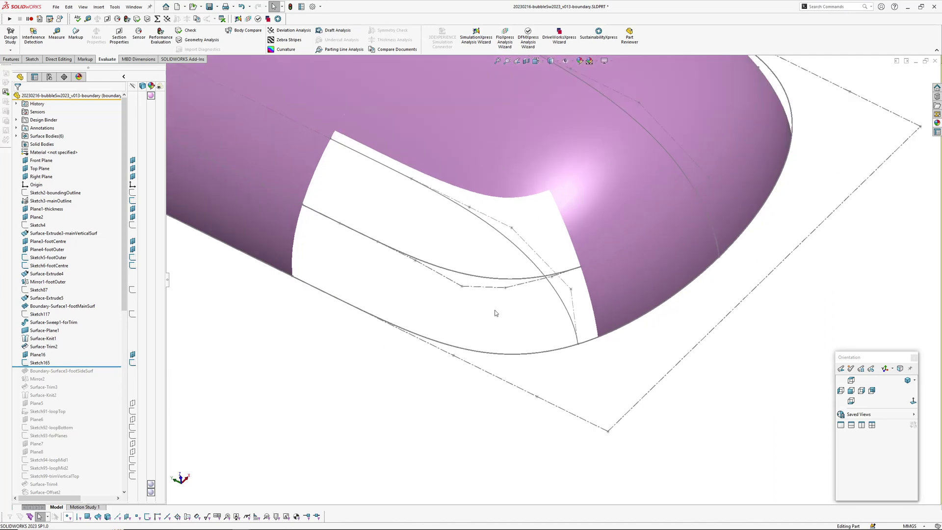
# Open Sketch165 for editing, inspect its style spline's dimensions and end relations, and leave the sketch without changes
pyautogui.click(495, 279)
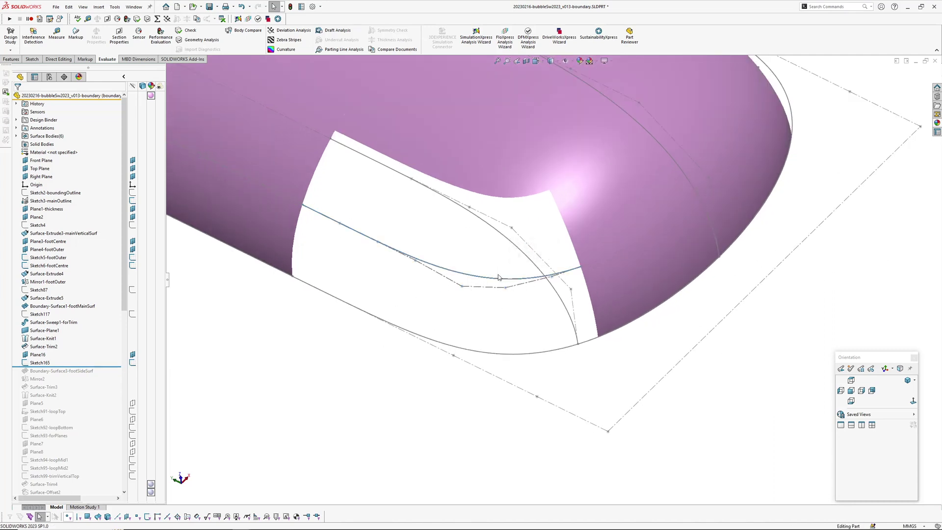
pyautogui.click(518, 249)
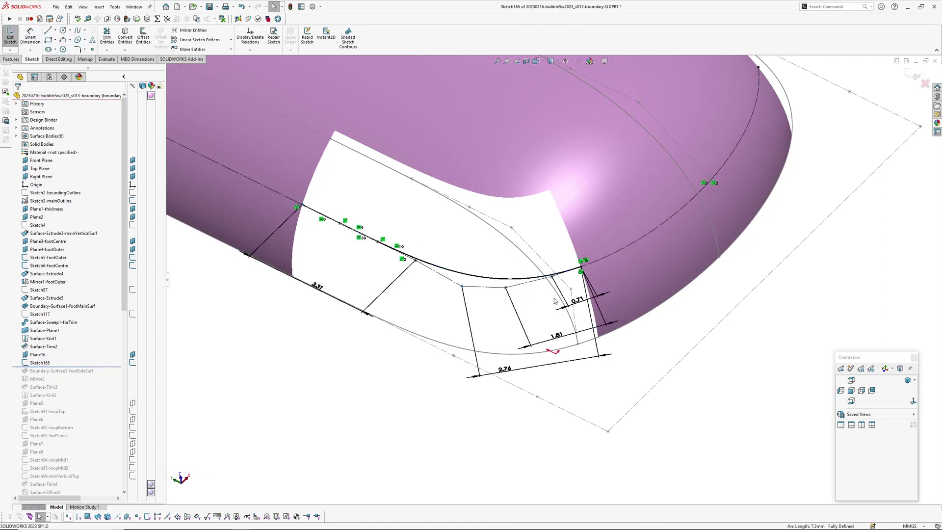
pyautogui.scroll(-4, 571, 256)
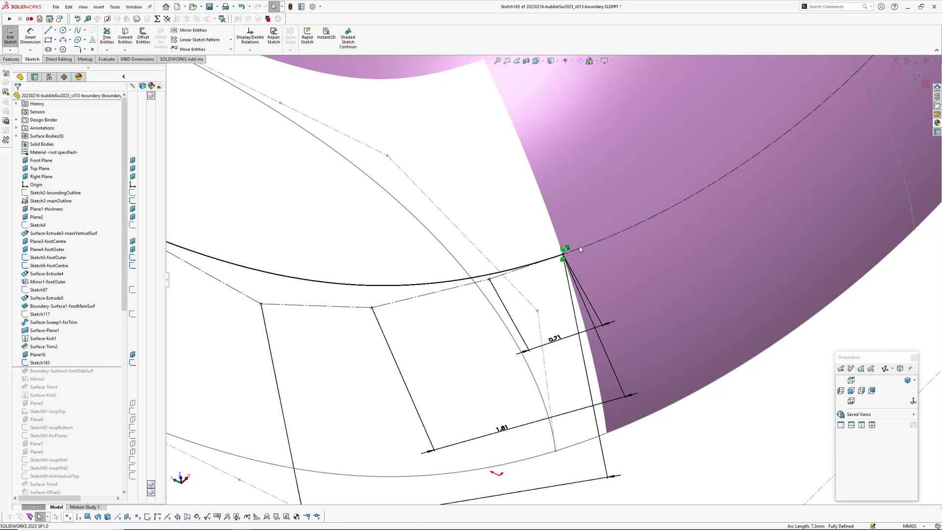
pyautogui.scroll(3, 579, 249)
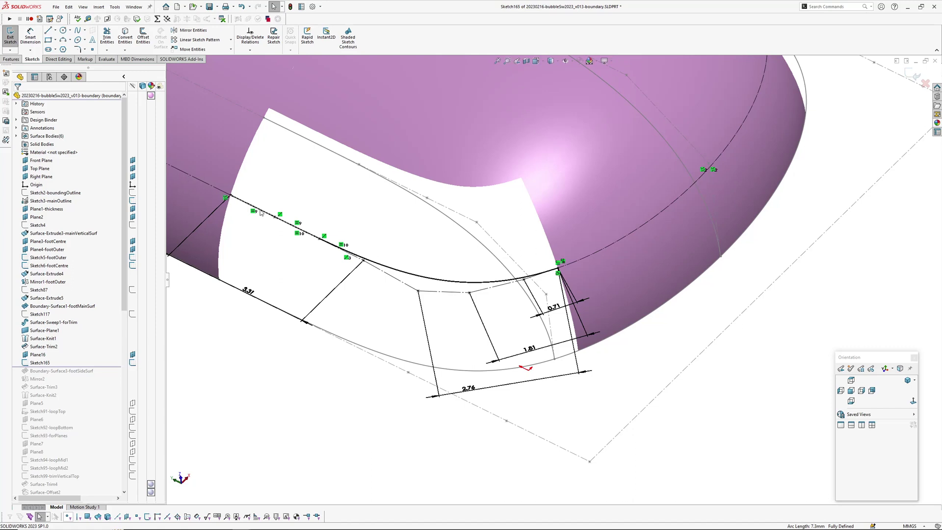
pyautogui.moveTo(678, 250); pyautogui.dragTo(509, 285, button='middle')
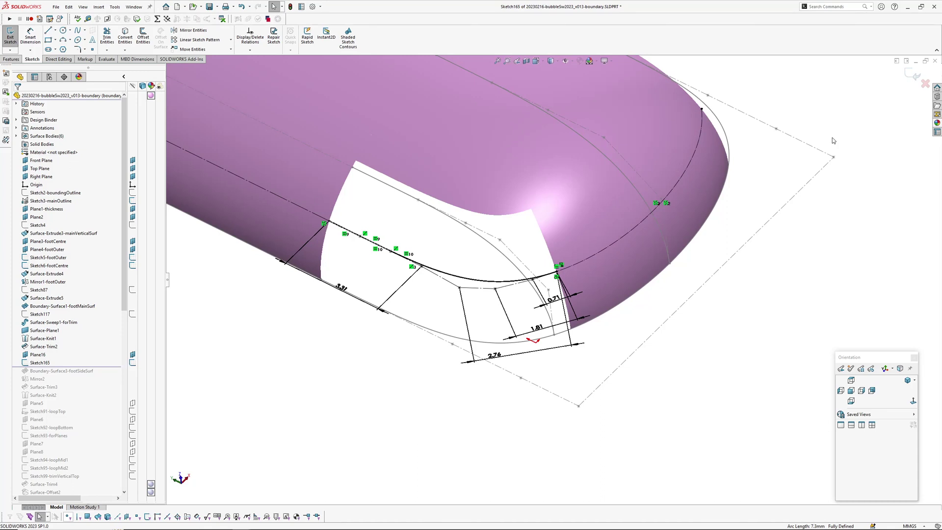
pyautogui.click(925, 84)
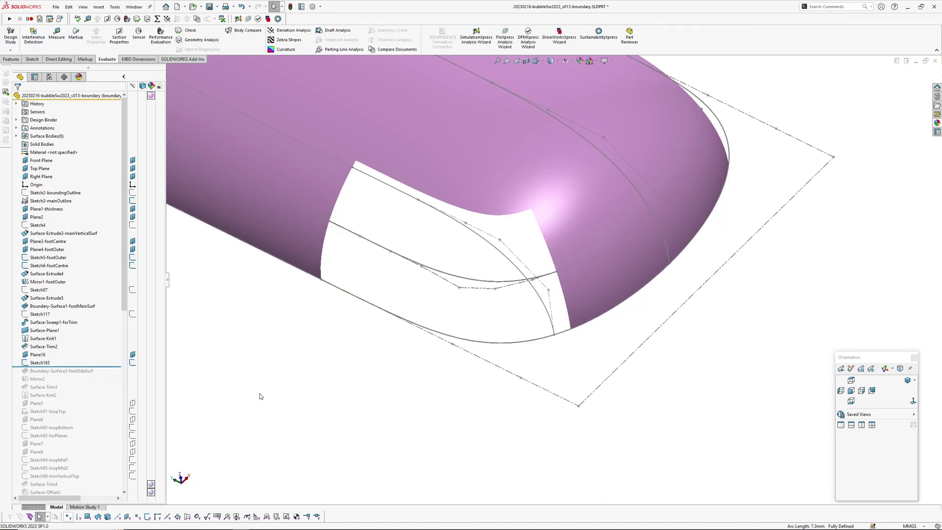
# Roll the feature history forward past Boundary-Surface3-footSideSurf and turn on zebra stripes for the foot
pyautogui.moveTo(105, 369); pyautogui.dragTo(104, 376)
pyautogui.moveTo(431, 385)
pyautogui.mouseDown(button='middle')
pyautogui.moveTo(396, 378)
pyautogui.moveTo(427, 387)
pyautogui.mouseUp(button='middle')
pyautogui.moveTo(426, 387); pyautogui.dragTo(434, 390, button='middle')
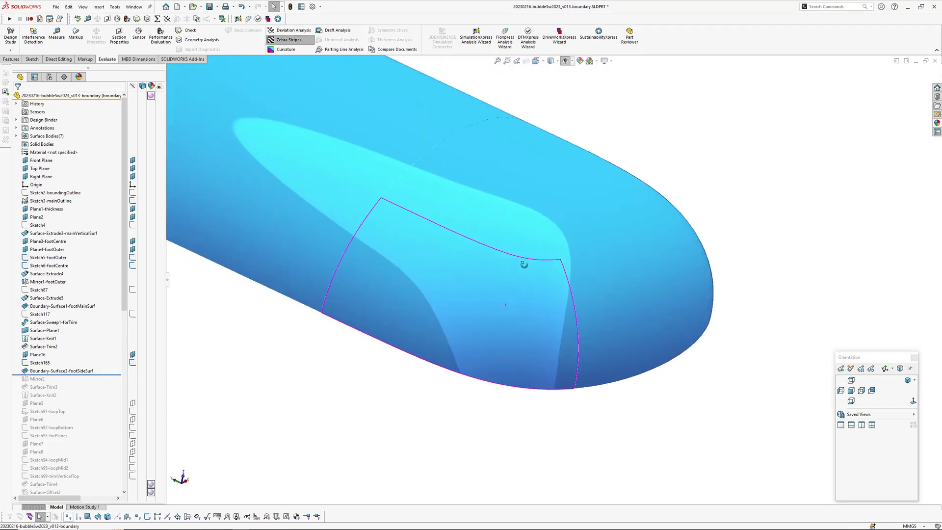
# Display the model shaded without edges and examine the zebra stripes across the foot's side surface
pyautogui.moveTo(523, 265); pyautogui.dragTo(513, 275, button='middle')
pyautogui.moveTo(457, 330); pyautogui.dragTo(442, 354, button='middle')
pyautogui.click(551, 60)
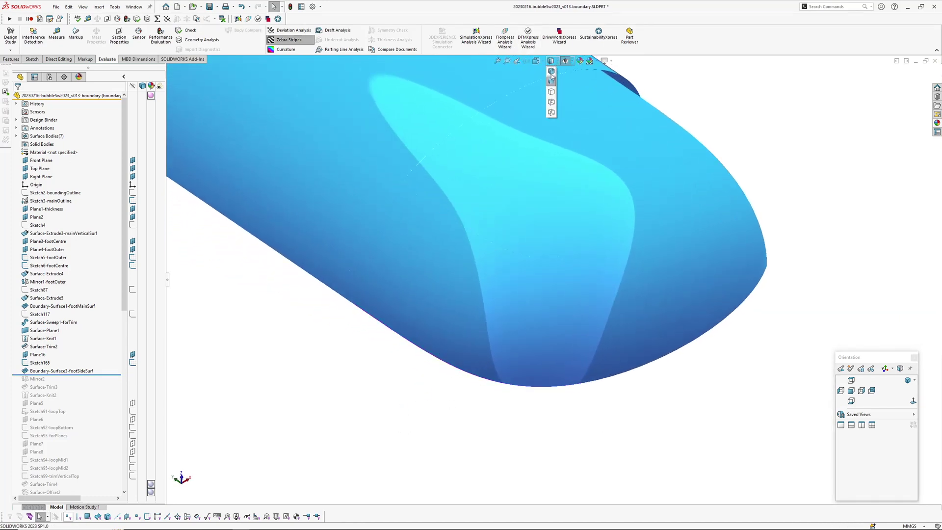
pyautogui.moveTo(769, 152); pyautogui.dragTo(636, 189, button='middle')
# Roll the feature history forward past Mirror2 and Surface-Trim3 and examine the zebra stripes around the whole foot
pyautogui.moveTo(111, 376); pyautogui.dragTo(105, 394)
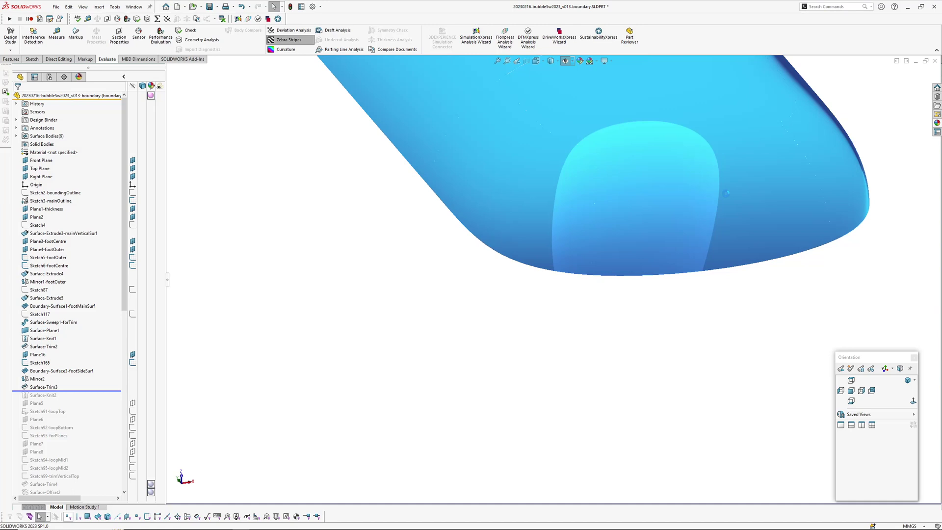
pyautogui.moveTo(719, 224); pyautogui.dragTo(469, 389, button='middle')
pyautogui.moveTo(551, 322); pyautogui.dragTo(462, 374, button='middle')
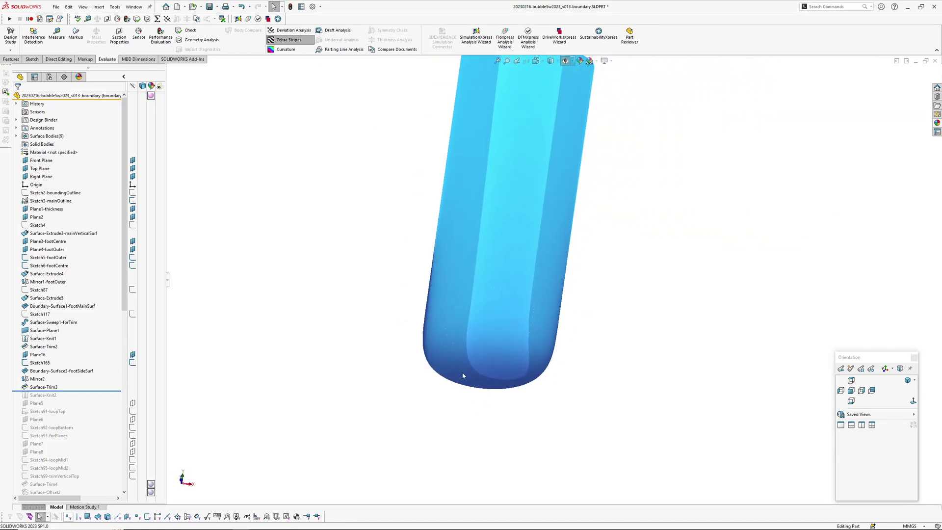
# Roll the feature history forward past Surface-Knit2, turn off the zebra stripes and show the knitted stem and foot
pyautogui.moveTo(96, 391); pyautogui.dragTo(95, 399)
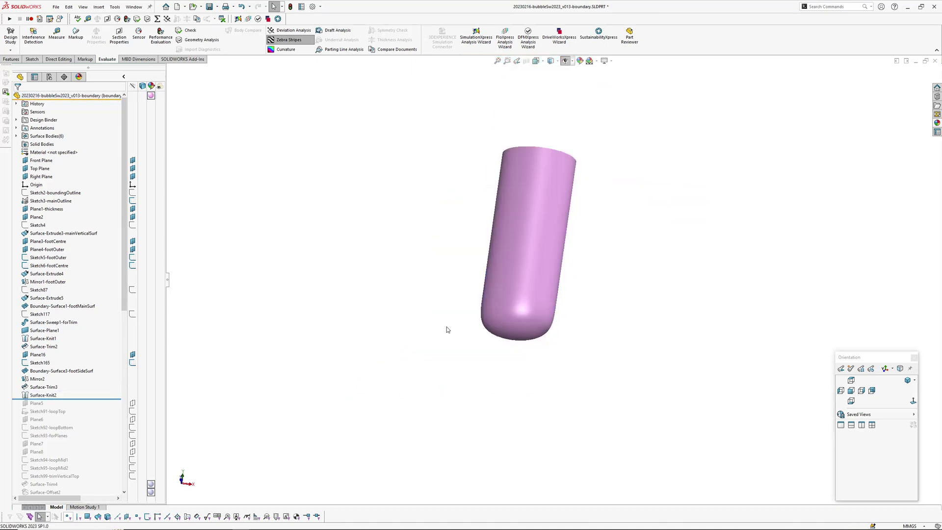
pyautogui.moveTo(556, 308); pyautogui.dragTo(369, 336, button='middle')
pyautogui.scroll(-3, 546, 293)
pyautogui.scroll(3, 519, 325)
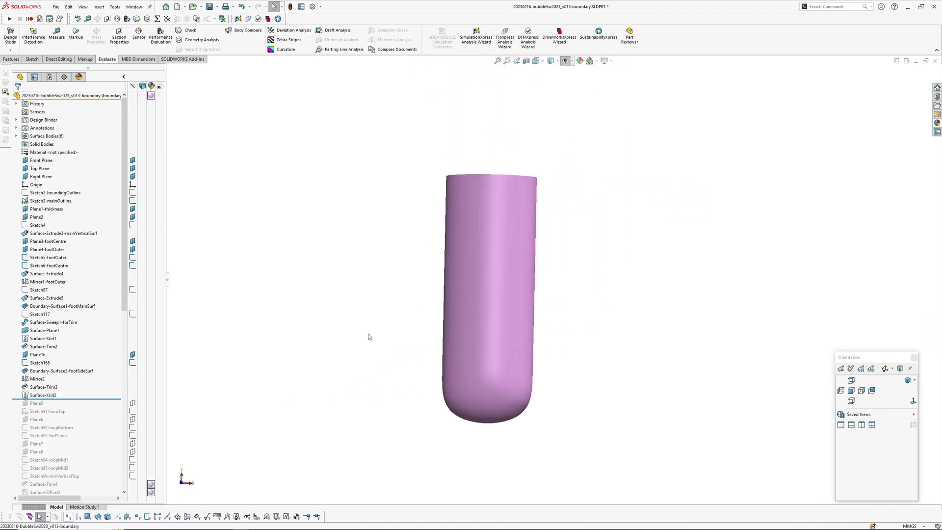
# Roll the feature history forward past Sketch91-loopTop and highlight Plane5, which carries the loop's top section
pyautogui.moveTo(75, 399); pyautogui.dragTo(69, 415)
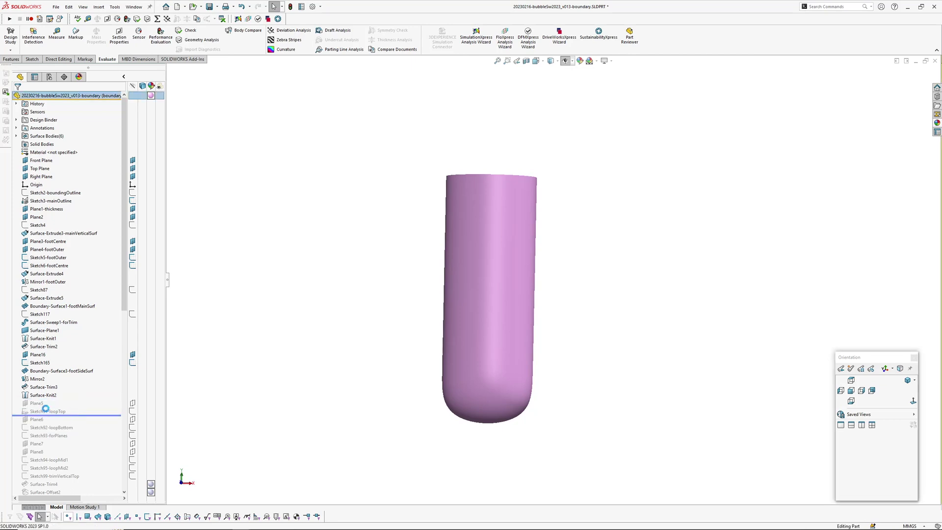
pyautogui.click(35, 404)
pyautogui.moveTo(422, 300); pyautogui.dragTo(508, 165, button='middle')
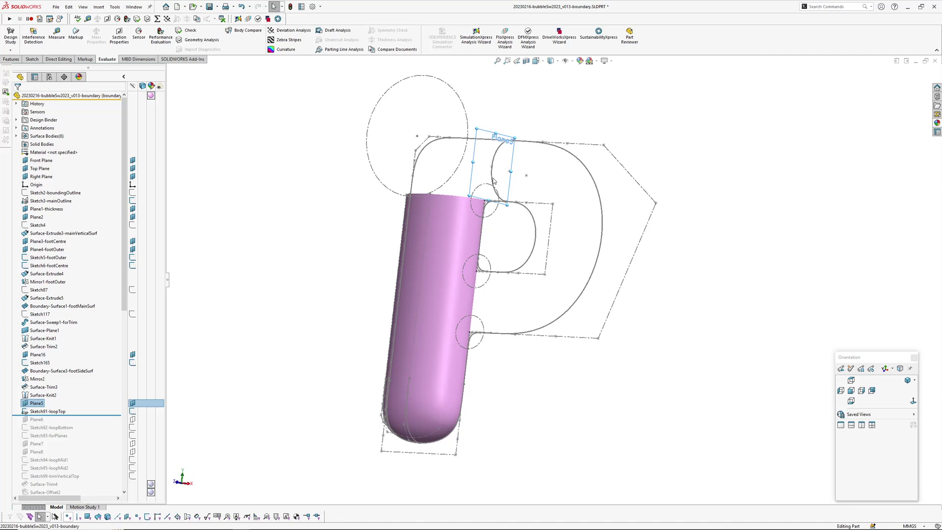
pyautogui.scroll(-2, 510, 186)
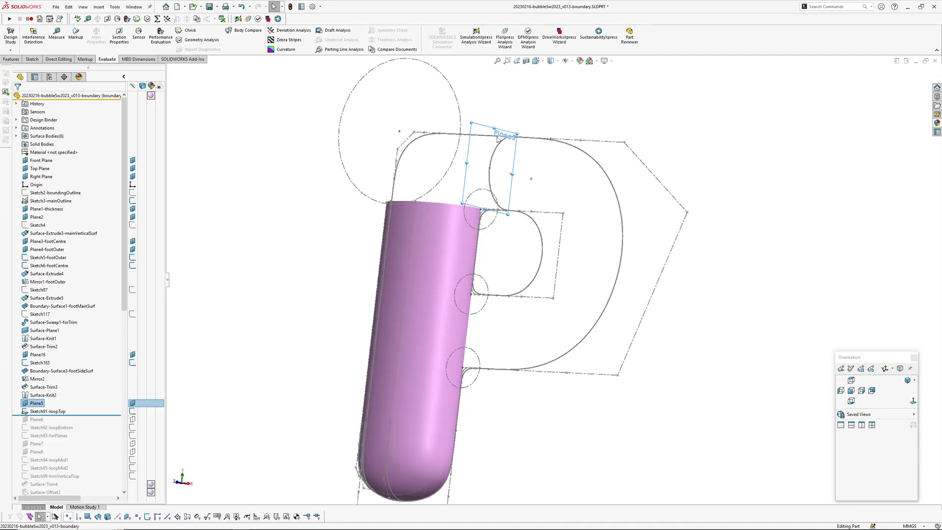
# Roll the feature history forward past Sketch93-forPlanes and highlight its construction lines across the P's loop
pyautogui.moveTo(69, 415); pyautogui.dragTo(69, 439)
pyautogui.keyDown('ctrl'); pyautogui.moveTo(541, 343); pyautogui.dragTo(543, 276, button='middle'); pyautogui.keyUp('ctrl')
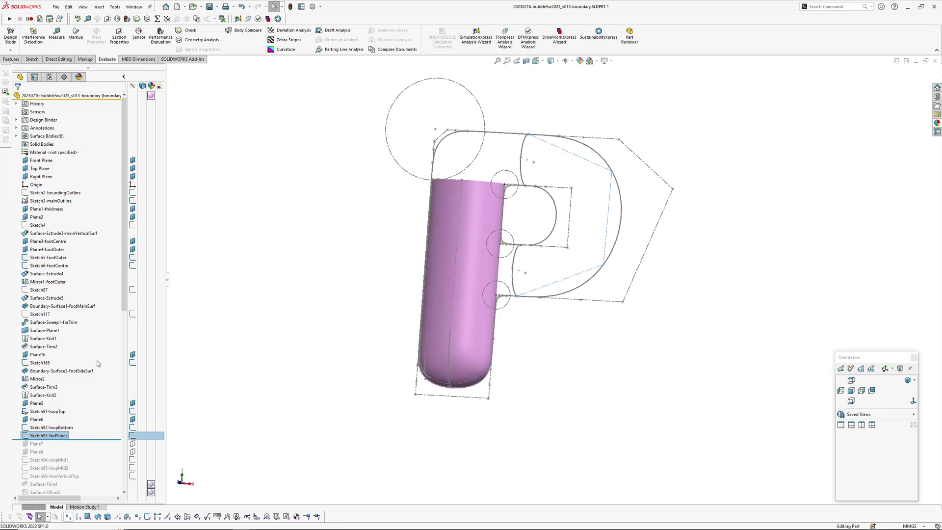
pyautogui.scroll(-1, 95, 393)
# Roll the feature history forward past Sketch95-loopMid2 and on past Sketch99-trimVerticalTop to show the loop's middle sections and stem top
pyautogui.moveTo(95, 417); pyautogui.dragTo(92, 447)
pyautogui.scroll(-4, 103, 401)
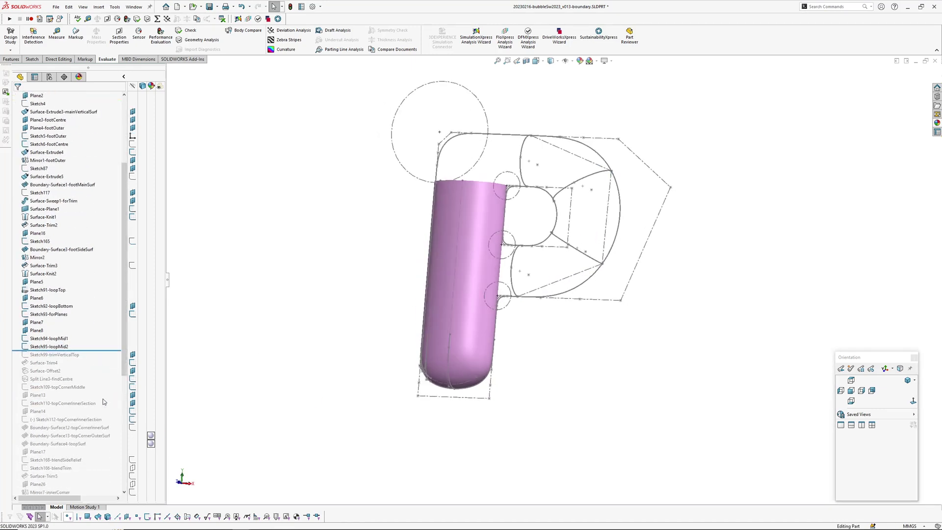
pyautogui.press('Down')
pyautogui.scroll(-3, 501, 194)
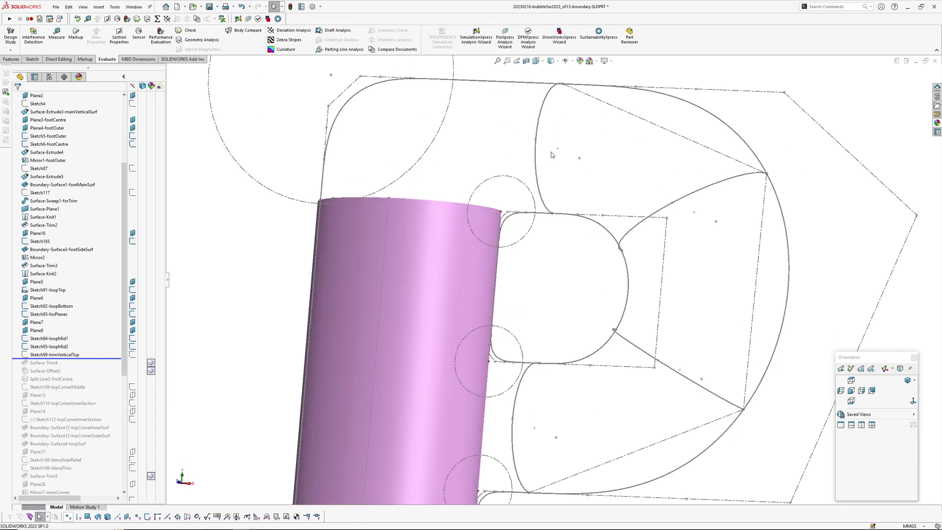
pyautogui.keyDown('ctrl'); pyautogui.moveTo(361, 294); pyautogui.dragTo(392, 242, button='middle'); pyautogui.keyUp('ctrl')
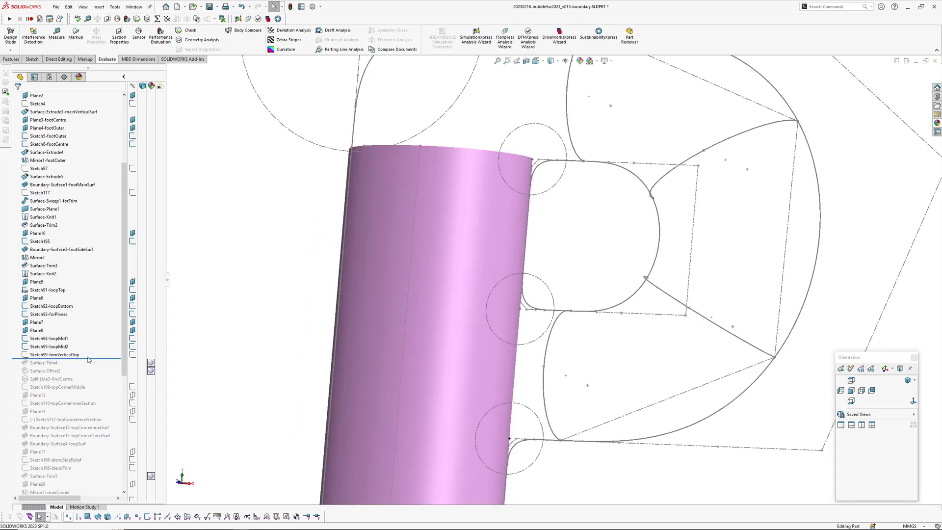
# Roll the feature history forward past Sketch109-topCornerMiddle and examine that sketch's curve and dimensions at the top corner
pyautogui.moveTo(88, 359); pyautogui.dragTo(95, 375)
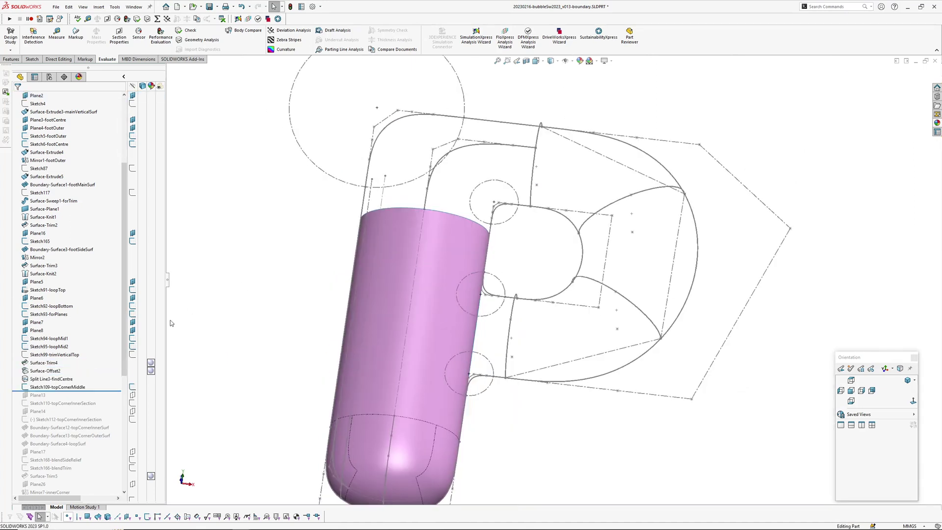
pyautogui.click(58, 387)
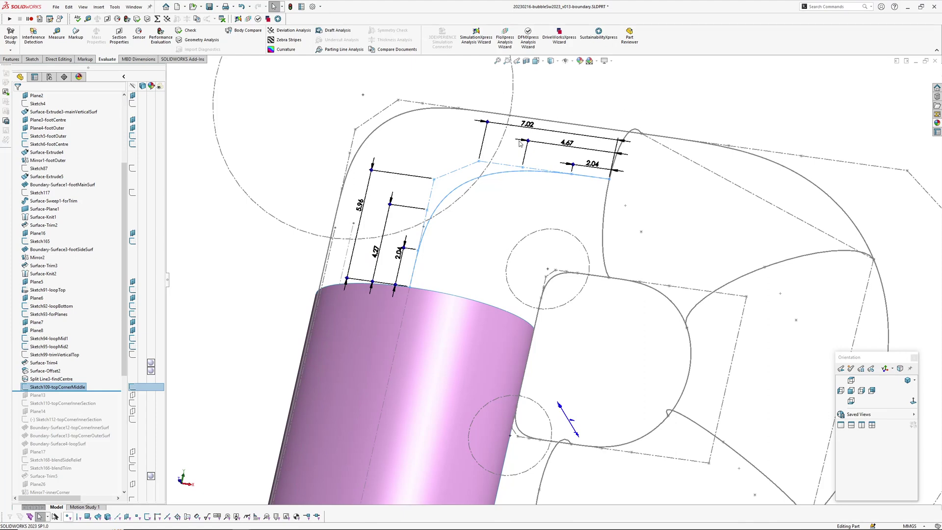
pyautogui.scroll(1, 507, 221)
pyautogui.moveTo(507, 222)
pyautogui.mouseDown(button='middle')
pyautogui.moveTo(501, 203)
pyautogui.moveTo(502, 216)
pyautogui.mouseUp(button='middle')
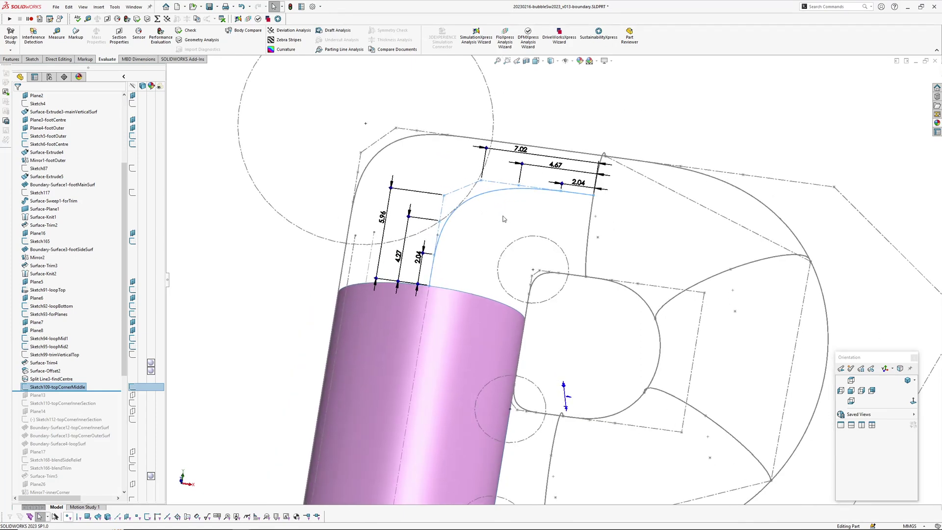
pyautogui.scroll(-1, 500, 221)
pyautogui.scroll(1, 499, 223)
pyautogui.moveTo(501, 293); pyautogui.dragTo(486, 248, button='middle')
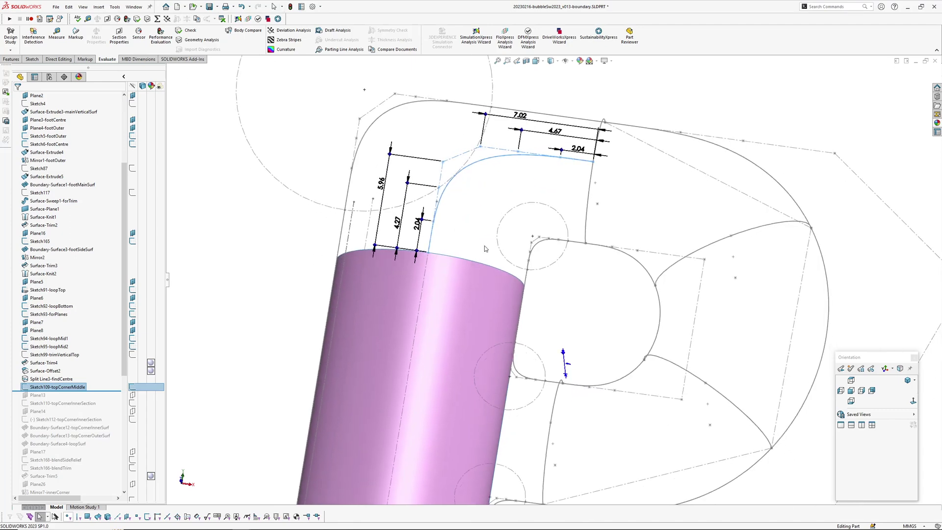
# Roll the feature history forward past Plane13 and Sketch110-topCornerInnerSection and show the inner corner curve
pyautogui.moveTo(485, 247); pyautogui.dragTo(473, 221, button='middle')
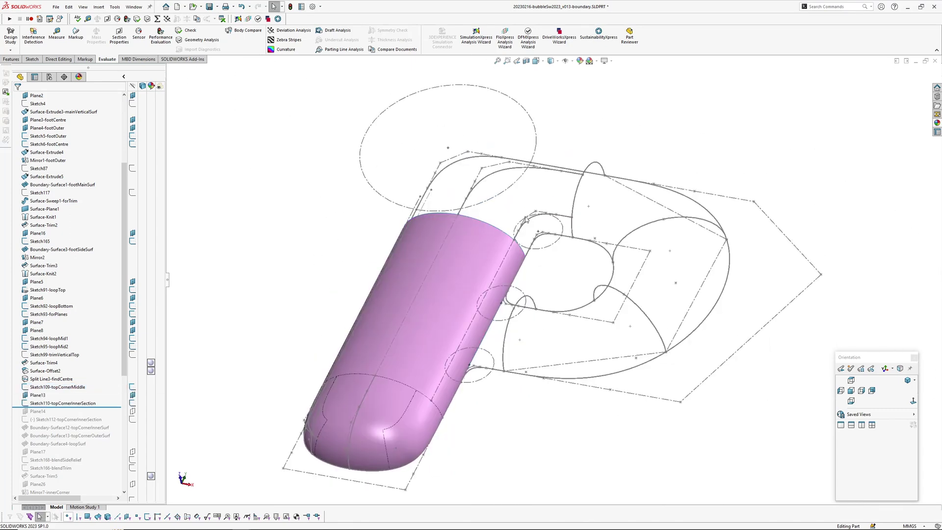
pyautogui.scroll(-4, 536, 229)
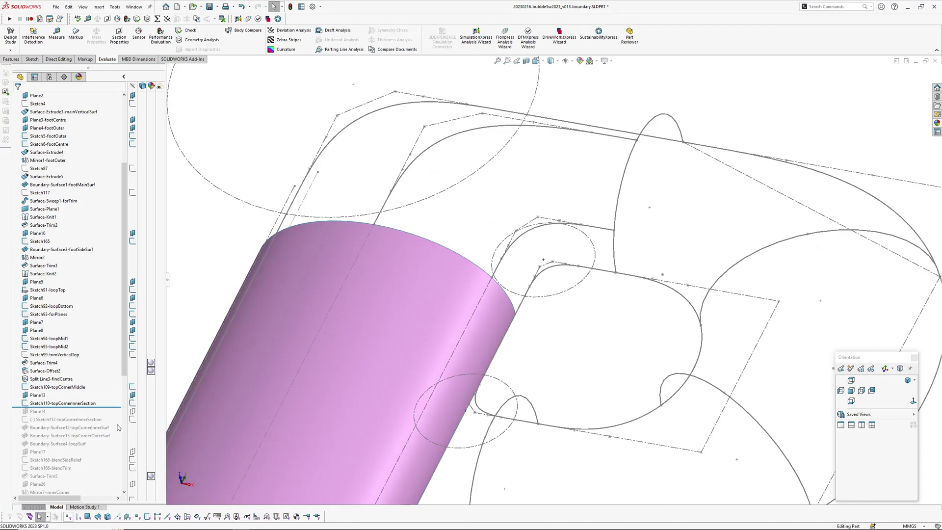
# Roll the feature history forward past Boundary-Surface12-topCornerInnerSurf and highlight that surface at the inner top corner
pyautogui.scroll(-2, 101, 398)
pyautogui.moveTo(116, 359); pyautogui.dragTo(116, 382)
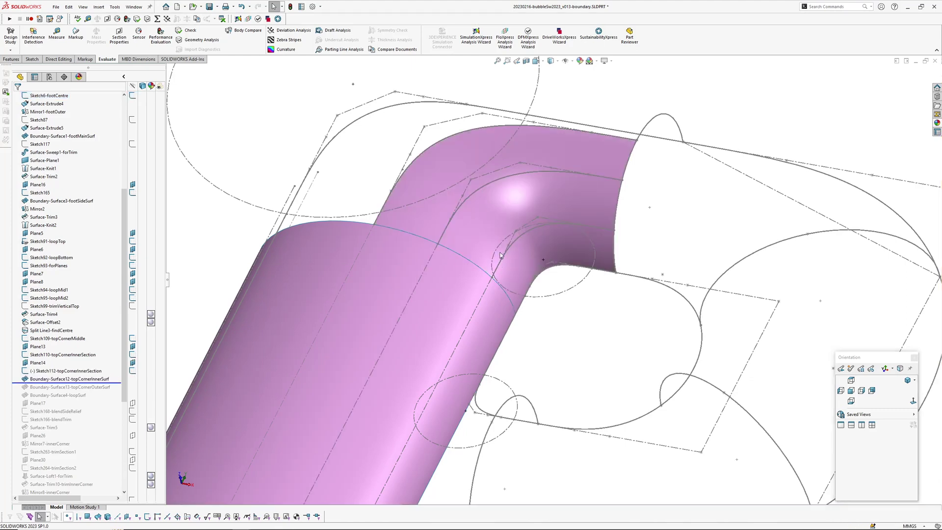
pyautogui.click(494, 226)
pyautogui.moveTo(495, 226); pyautogui.dragTo(527, 285, button='middle')
pyautogui.click(591, 319)
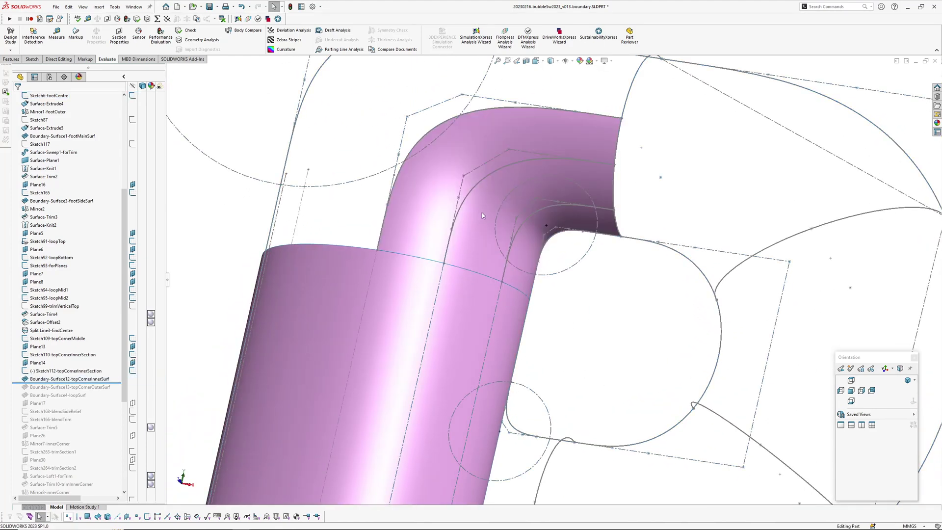
pyautogui.click(482, 213)
pyautogui.scroll(2, 477, 257)
pyautogui.moveTo(477, 257); pyautogui.dragTo(455, 267, button='middle')
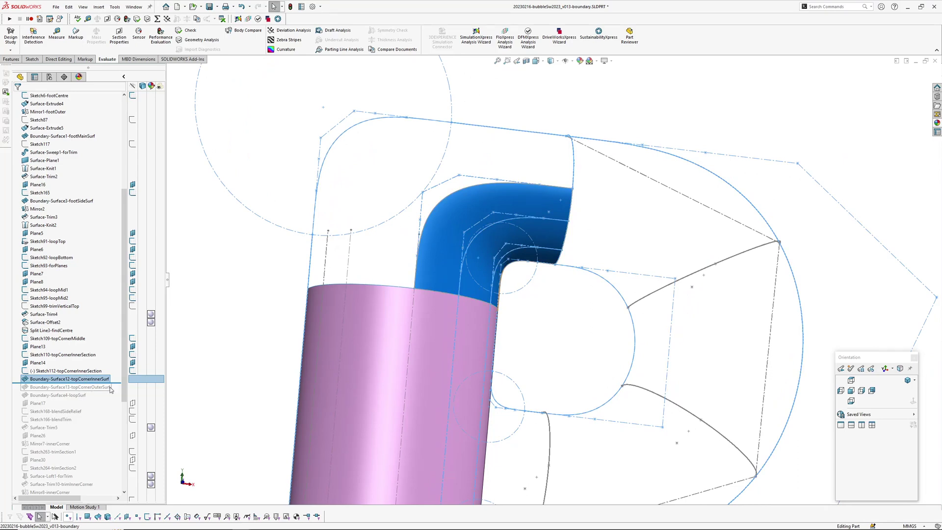
# Roll the feature history forward past Boundary-Surface13-topCornerOuterSurf and show the outer top corner surface
pyautogui.moveTo(110, 383); pyautogui.dragTo(110, 391)
pyautogui.moveTo(357, 176)
pyautogui.mouseDown(button='middle')
pyautogui.moveTo(464, 181)
pyautogui.moveTo(457, 210)
pyautogui.mouseUp(button='middle')
pyautogui.moveTo(375, 288)
pyautogui.mouseDown(button='middle')
pyautogui.moveTo(332, 300)
pyautogui.moveTo(407, 280)
pyautogui.mouseUp(button='middle')
# Hide the sketches and examine the continuity between the inner and outer top corner surfaces with Zebra Stripes
pyautogui.press('h')
pyautogui.press('z')
pyautogui.scroll(-3, 491, 190)
pyautogui.press('Return')
pyautogui.moveTo(490, 191); pyautogui.dragTo(461, 99, button='middle')
pyautogui.scroll(-3, 537, 258)
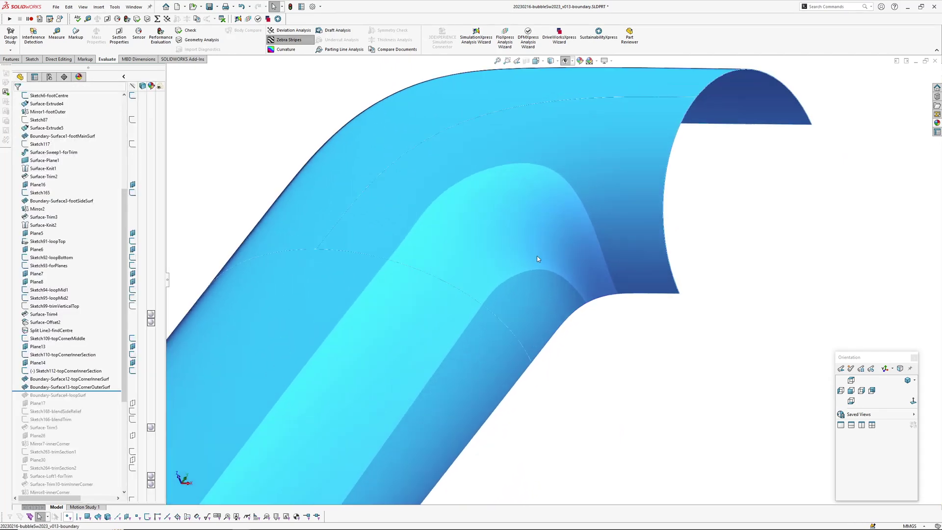
pyautogui.moveTo(537, 259); pyautogui.dragTo(409, 297, button='middle')
pyautogui.scroll(3, 603, 364)
pyautogui.press('z')
pyautogui.scroll(-3, 584, 280)
pyautogui.scroll(-2, 590, 311)
pyautogui.moveTo(584, 280); pyautogui.dragTo(509, 267, button='middle')
# Roll the feature history forward past Boundary-Surface4-loopSurf and show the surface around the P's loop
pyautogui.moveTo(115, 391); pyautogui.dragTo(114, 399)
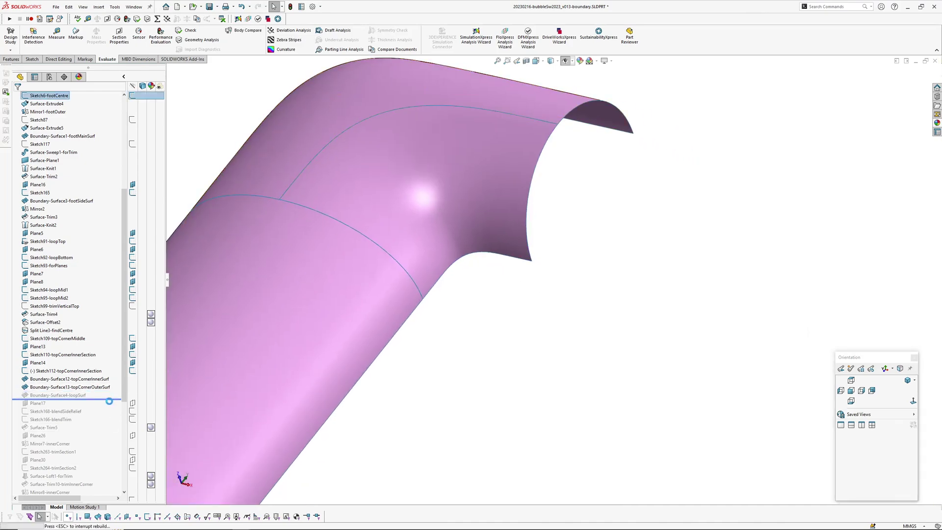
pyautogui.scroll(4, 534, 276)
pyautogui.moveTo(566, 254); pyautogui.dragTo(519, 224, button='middle')
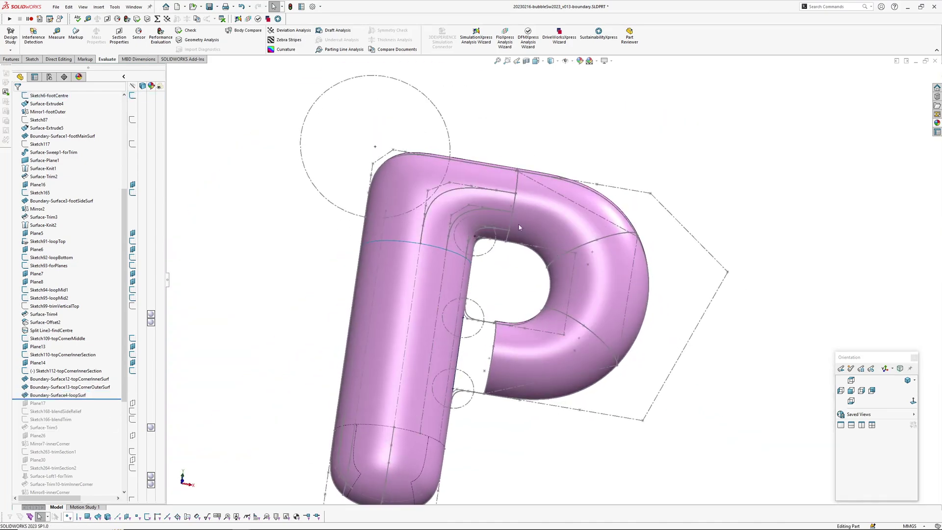
pyautogui.moveTo(522, 352); pyautogui.dragTo(587, 167, button='middle')
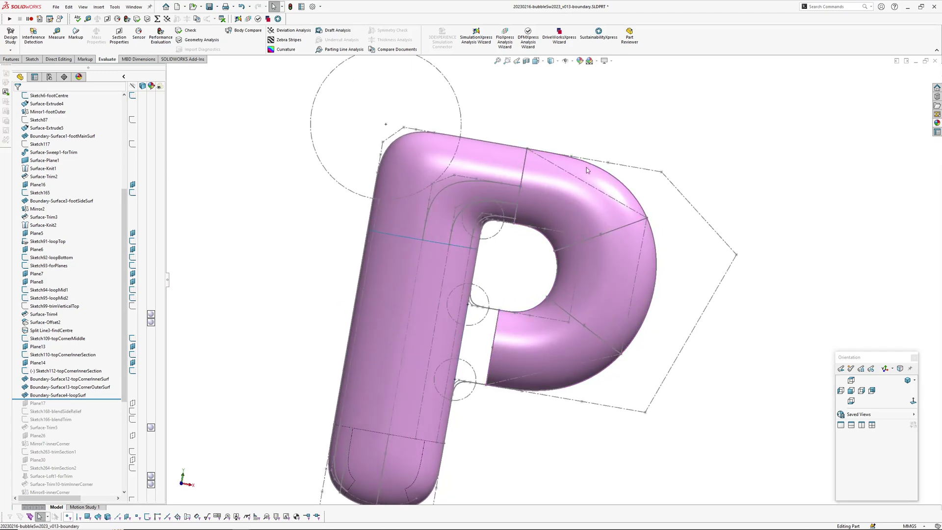
pyautogui.moveTo(529, 344)
pyautogui.mouseDown(button='middle')
pyautogui.moveTo(523, 225)
pyautogui.moveTo(532, 329)
pyautogui.mouseUp(button='middle')
# Roll the feature history forward past Plane17 and Sketch168-blendSideRelief and examine the gap between the loop's lower end and the stem
pyautogui.moveTo(114, 399); pyautogui.dragTo(115, 415)
pyautogui.scroll(-3, 483, 324)
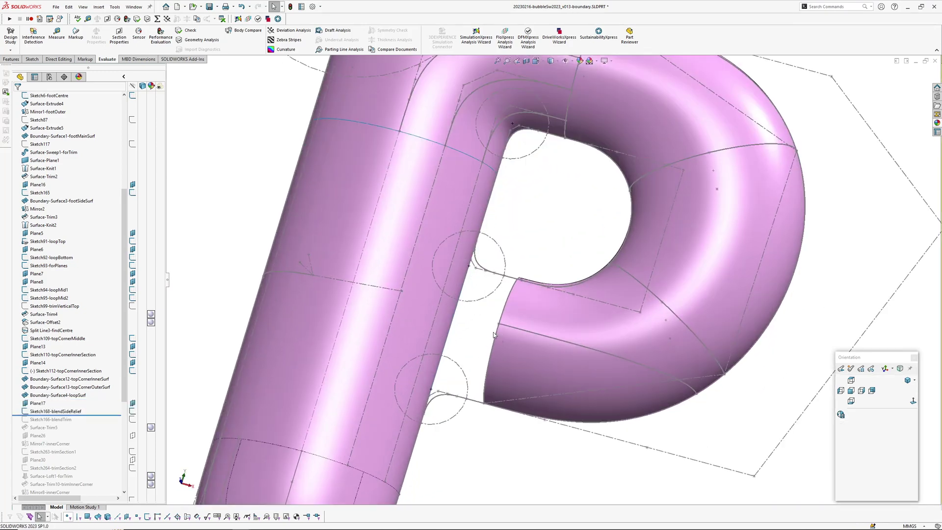
pyautogui.moveTo(484, 336)
pyautogui.mouseDown(button='middle')
pyautogui.moveTo(484, 275)
pyautogui.moveTo(519, 272)
pyautogui.mouseUp(button='middle')
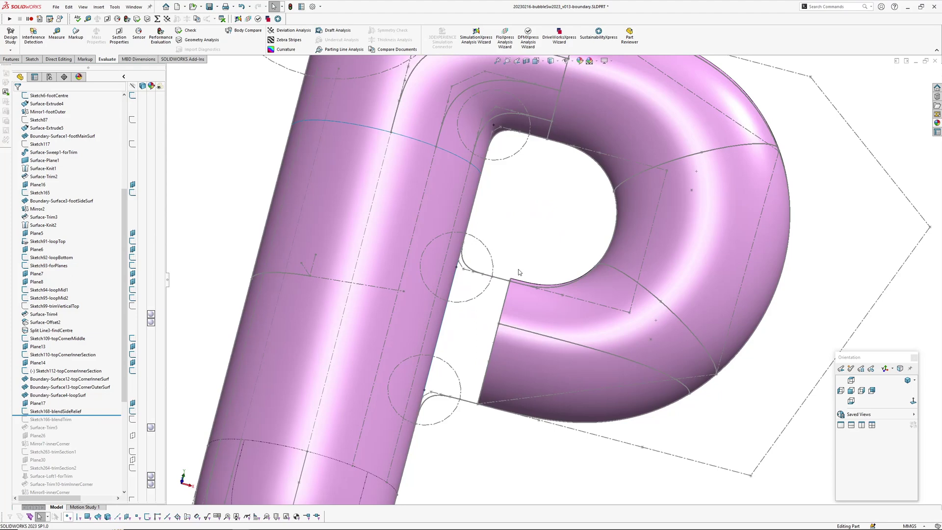
pyautogui.scroll(2, 440, 411)
pyautogui.moveTo(483, 384); pyautogui.dragTo(489, 355, button='middle')
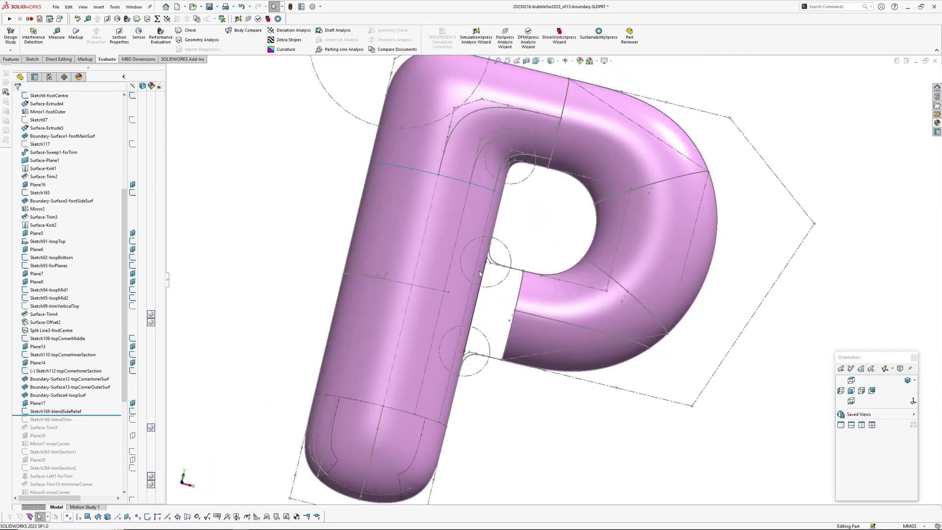
pyautogui.moveTo(382, 278); pyautogui.dragTo(436, 247, button='middle')
pyautogui.moveTo(587, 300); pyautogui.dragTo(440, 246, button='middle')
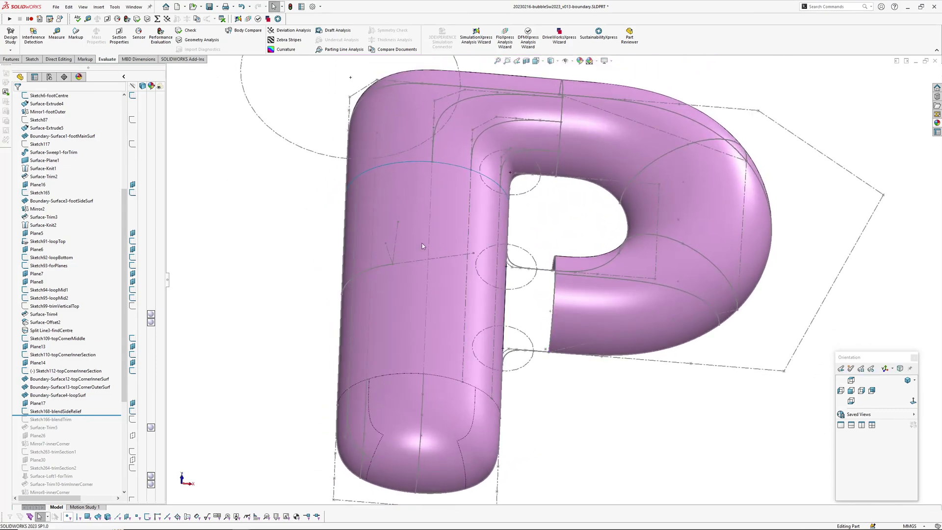
pyautogui.moveTo(429, 207); pyautogui.dragTo(422, 326, button='middle')
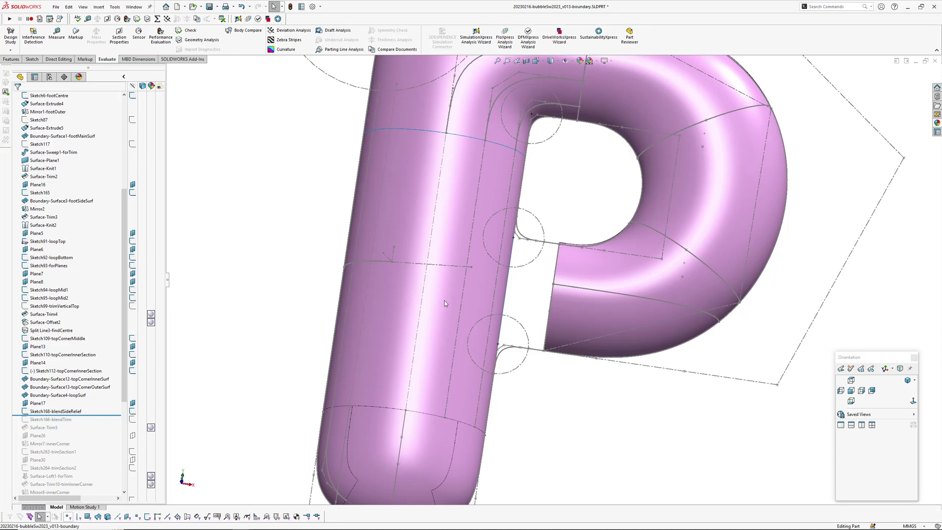
pyautogui.moveTo(445, 303); pyautogui.dragTo(472, 270, button='middle')
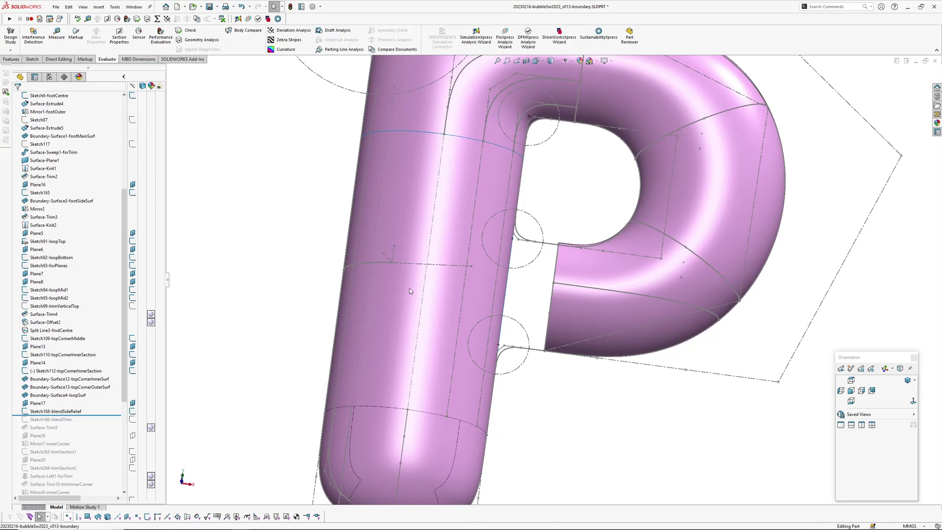
pyautogui.moveTo(409, 288); pyautogui.dragTo(478, 180, button='middle')
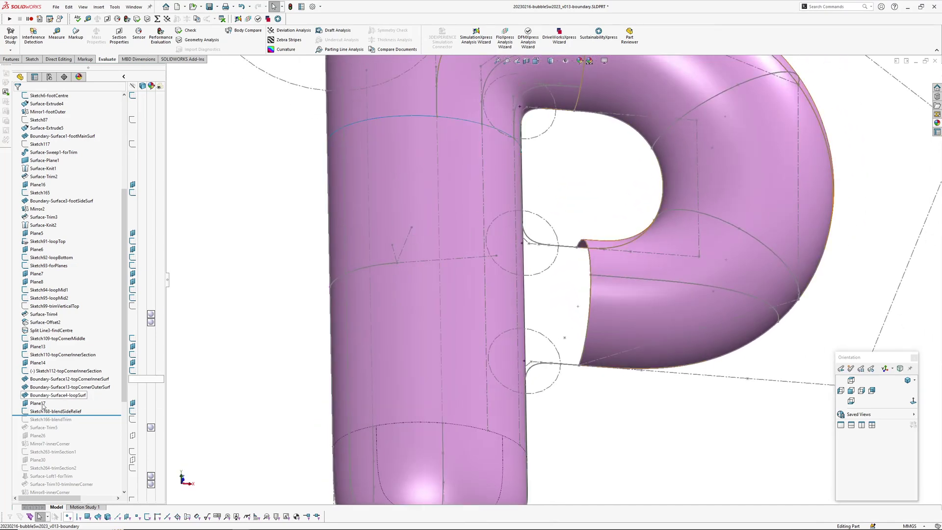
# Roll the feature history forward past Sketch166-blendTrim and Surface-Trim5 and examine the opening cut into the stem
pyautogui.moveTo(88, 415); pyautogui.dragTo(87, 424)
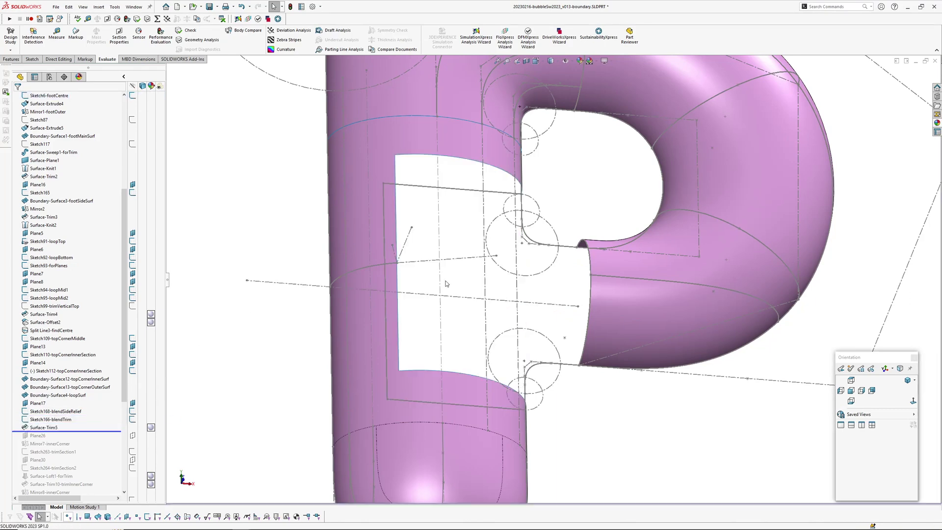
pyautogui.moveTo(445, 279); pyautogui.dragTo(429, 157, button='middle')
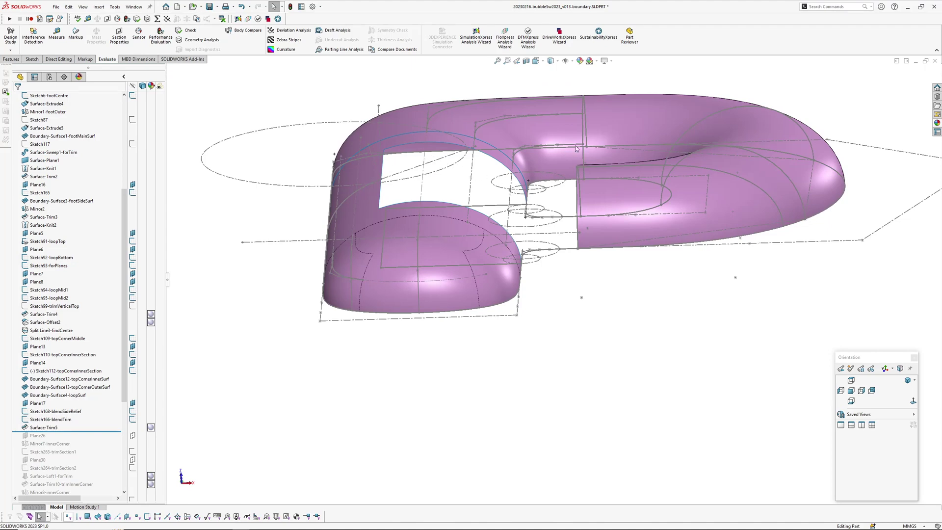
pyautogui.moveTo(576, 148); pyautogui.dragTo(369, 162, button='middle')
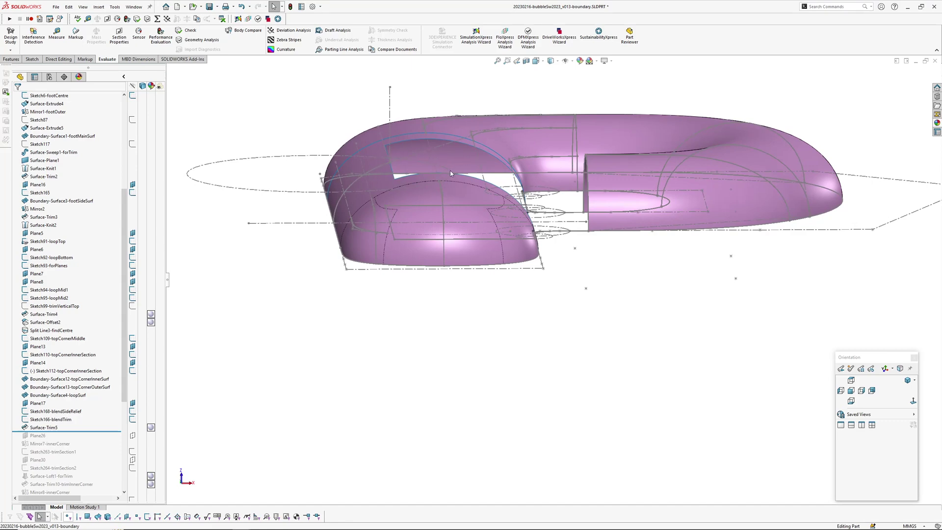
pyautogui.moveTo(451, 173); pyautogui.dragTo(378, 173, button='middle')
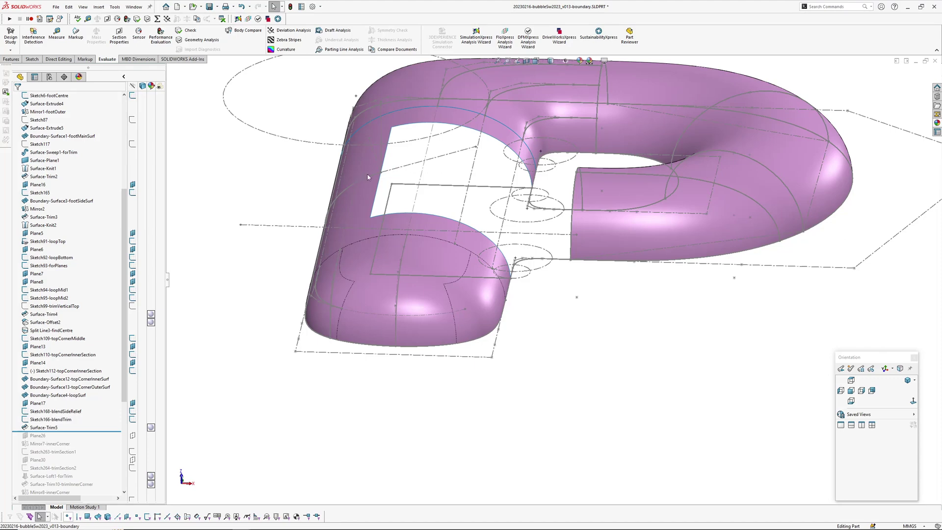
pyautogui.scroll(-3, 470, 195)
pyautogui.scroll(-2, 85, 432)
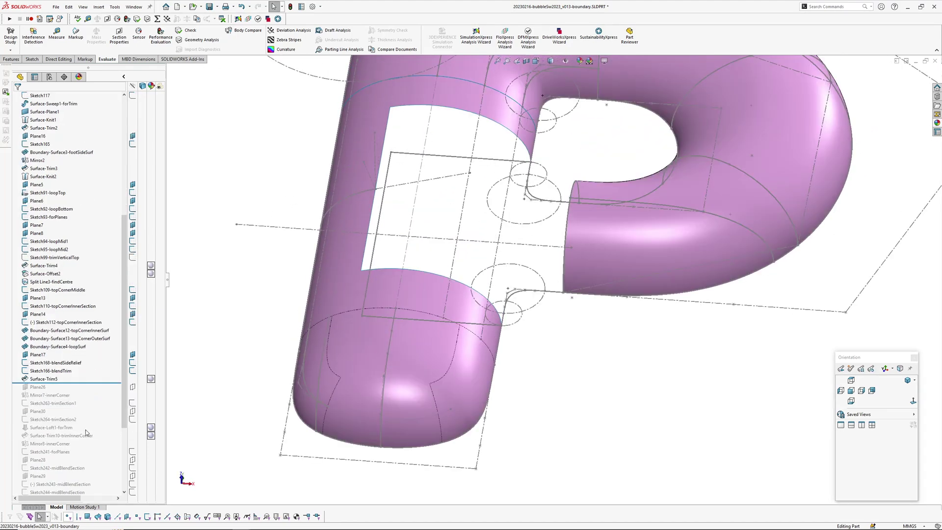
# Roll the feature history forward past Plane26 and Mirror7-innerCorner and show the mirrored corner with the sketches hidden
pyautogui.moveTo(96, 383); pyautogui.dragTo(95, 398)
pyautogui.moveTo(464, 257); pyautogui.dragTo(495, 291, button='middle')
pyautogui.scroll(2, 495, 291)
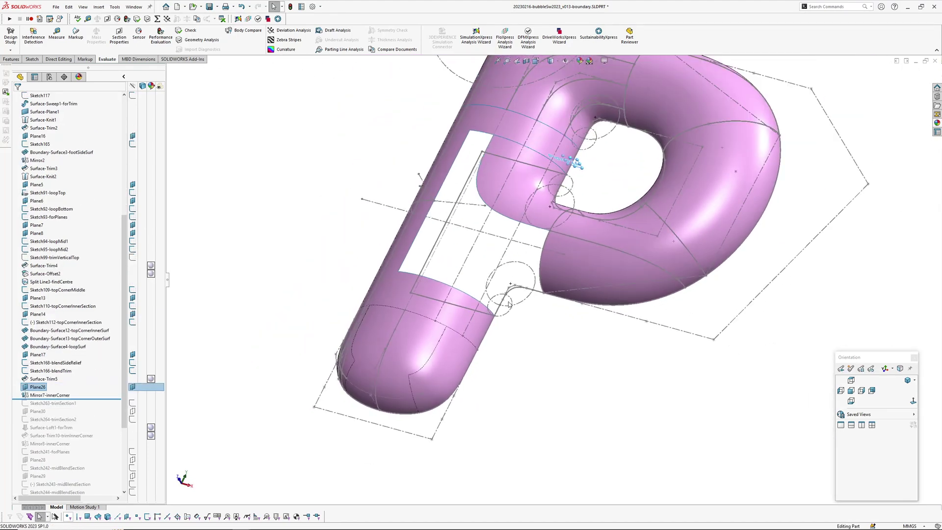
pyautogui.moveTo(543, 346)
pyautogui.mouseDown(button='middle')
pyautogui.moveTo(573, 234)
pyautogui.moveTo(571, 245)
pyautogui.mouseUp(button='middle')
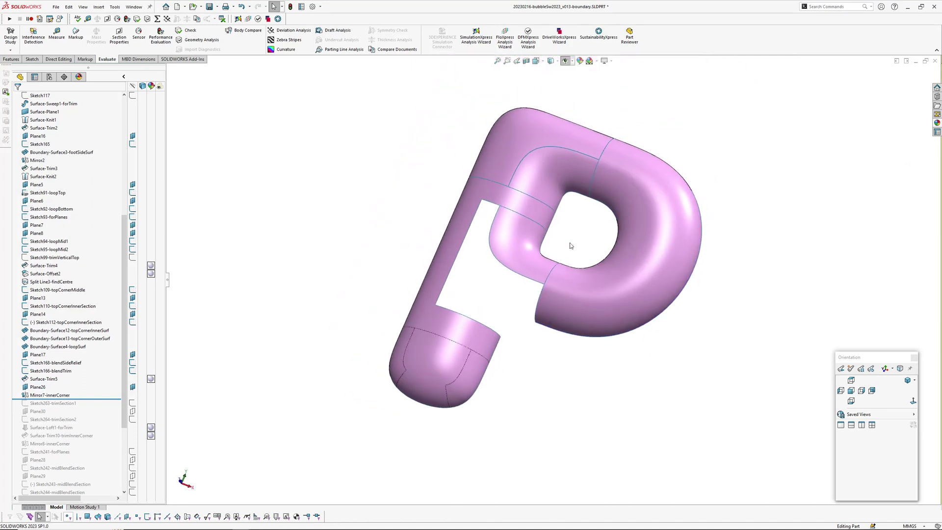
# Highlight the original top inner corner surface and its mirrored copy in turn to compare them
pyautogui.click(557, 182)
pyautogui.moveTo(557, 182); pyautogui.dragTo(549, 289, button='middle')
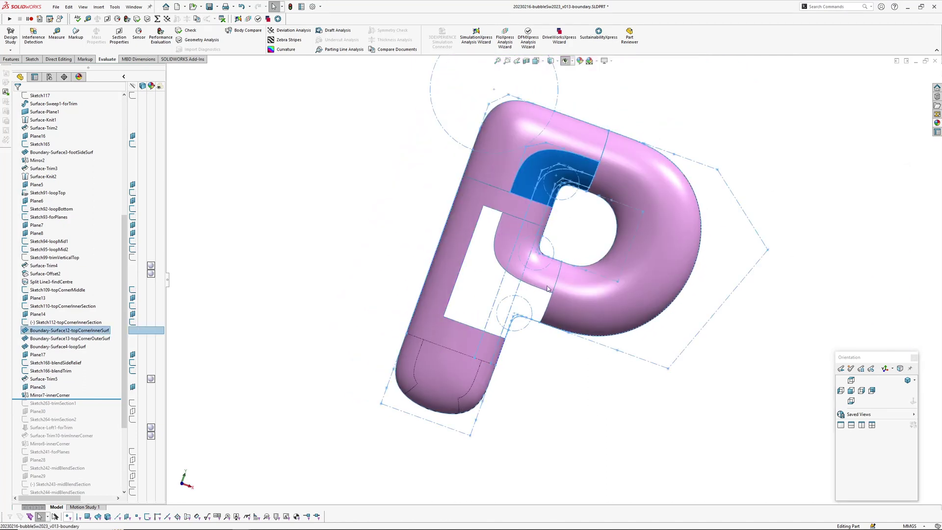
pyautogui.click(548, 279)
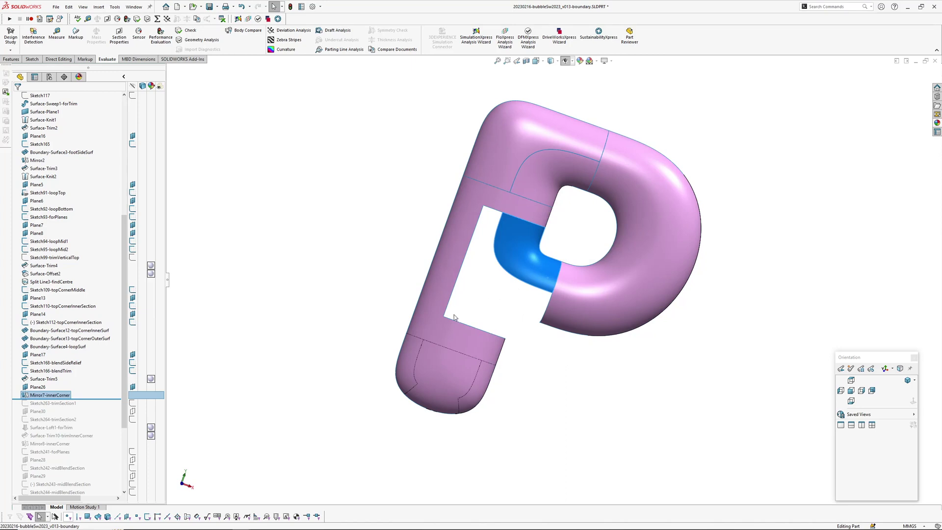
pyautogui.scroll(-3, 525, 273)
pyautogui.click(471, 293)
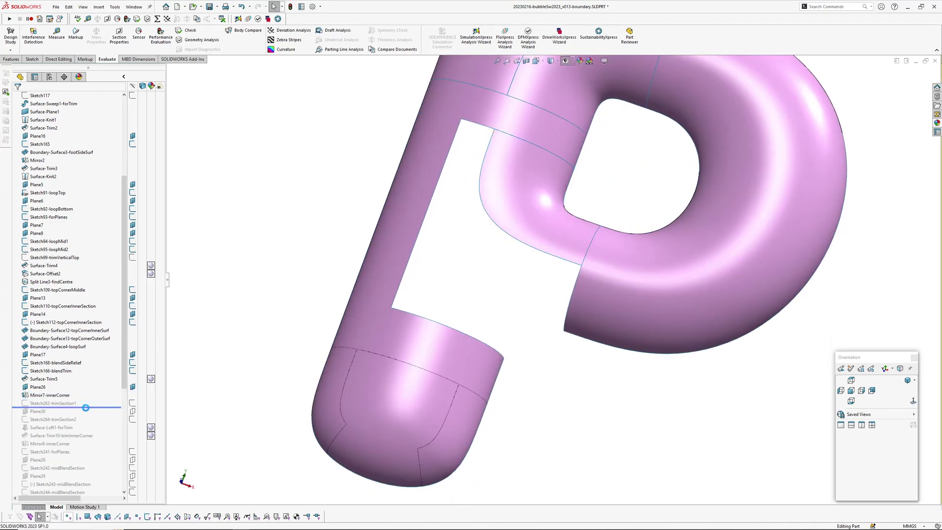
# Roll the feature history forward past Sketch263-trimSection1 and examine its arc at the end of the mirrored corner
pyautogui.moveTo(91, 399); pyautogui.dragTo(91, 407)
pyautogui.moveTo(288, 379)
pyautogui.mouseDown(button='middle')
pyautogui.moveTo(547, 178)
pyautogui.moveTo(607, 266)
pyautogui.mouseUp(button='middle')
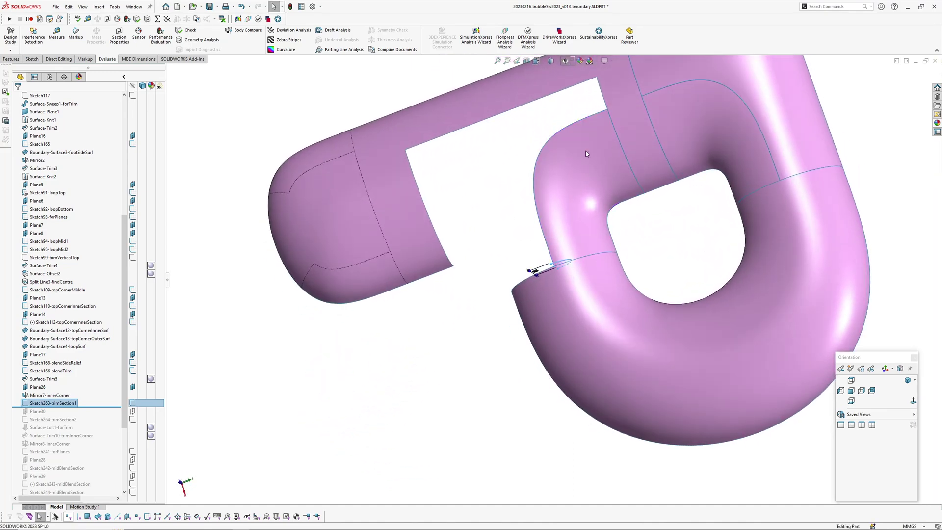
pyautogui.moveTo(614, 152); pyautogui.dragTo(582, 183, button='middle')
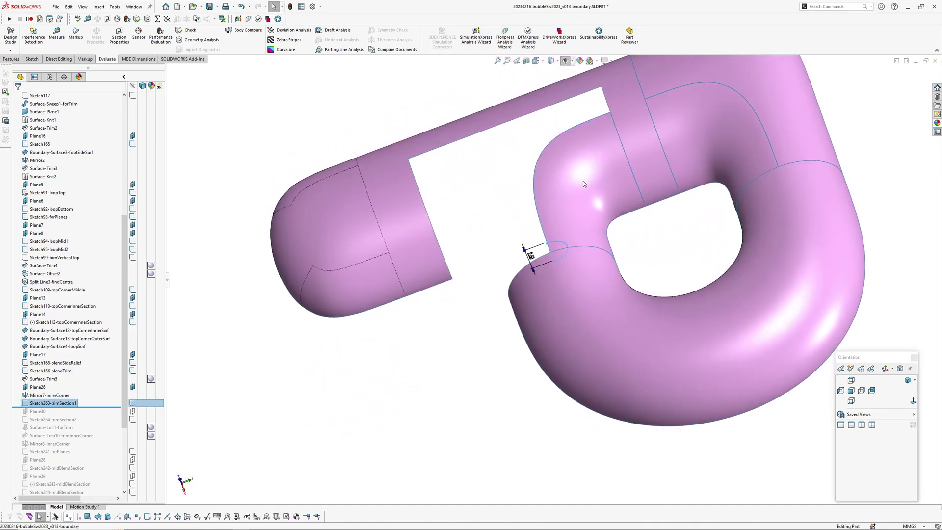
pyautogui.scroll(-3, 583, 183)
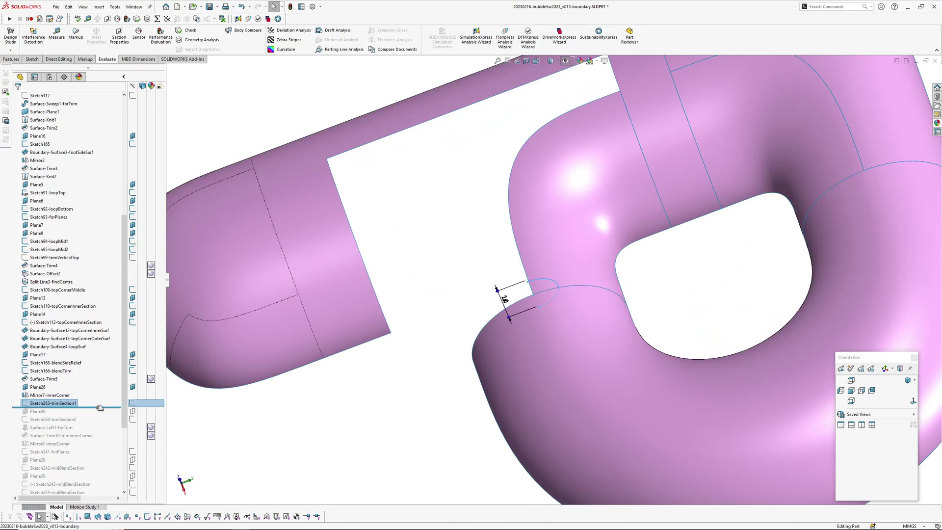
# Roll the feature history forward past Plane30, Sketch264-trimSection2 and Surface-Loft1-forTrim, and highlight the loft to examine its two end sections
pyautogui.moveTo(74, 408); pyautogui.dragTo(69, 432)
pyautogui.click(64, 417)
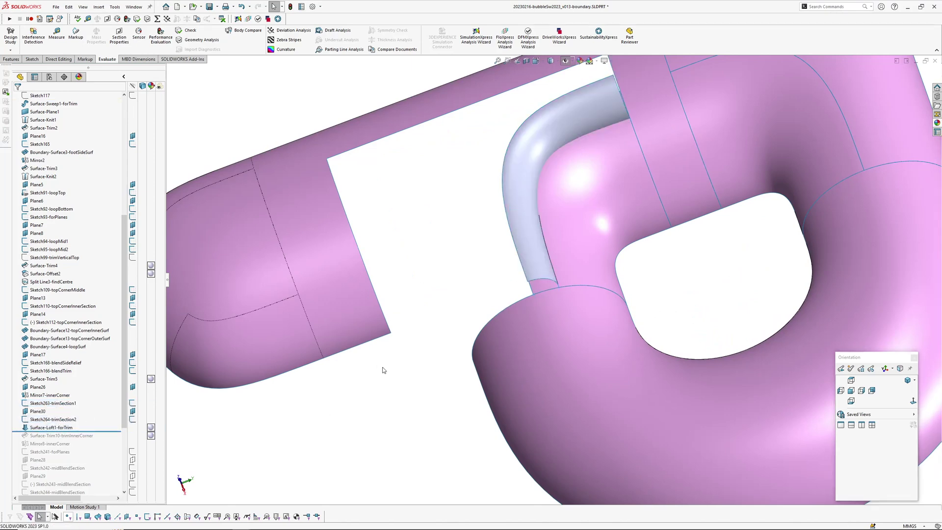
pyautogui.moveTo(383, 368); pyautogui.dragTo(502, 270, button='middle')
pyautogui.click(502, 154)
pyautogui.click(524, 239)
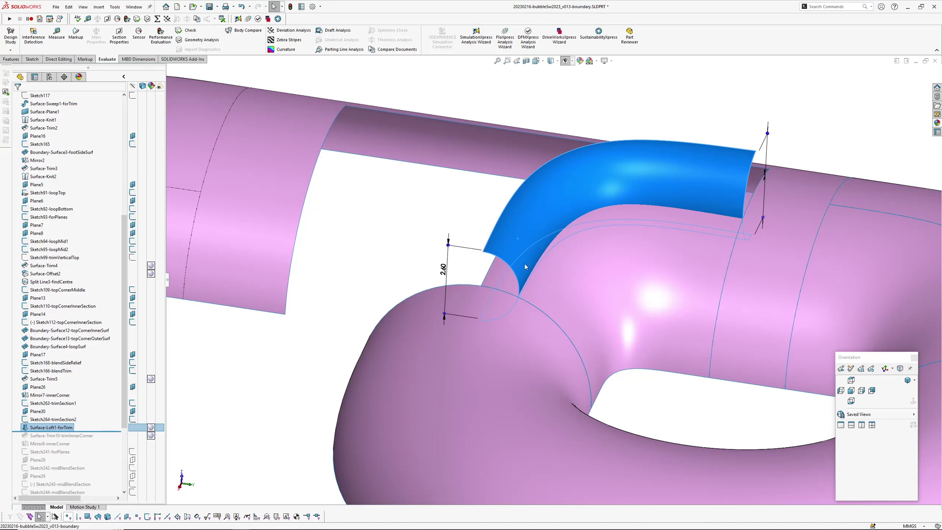
pyautogui.moveTo(524, 267); pyautogui.dragTo(431, 273, button='middle')
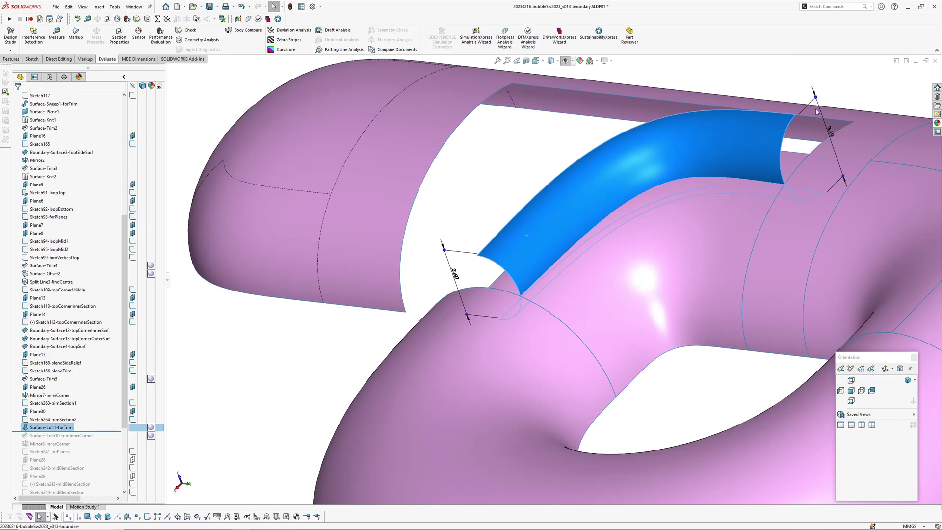
pyautogui.scroll(1, 530, 268)
pyautogui.moveTo(530, 268); pyautogui.dragTo(581, 284, button='middle')
pyautogui.moveTo(497, 240); pyautogui.dragTo(510, 260, button='middle')
# Roll the feature history forward past Surface-Trim10-trimInnerCorner and the second innerCorner mirror to show both trimmed corners at the blend opening
pyautogui.moveTo(469, 221); pyautogui.dragTo(429, 335, button='middle')
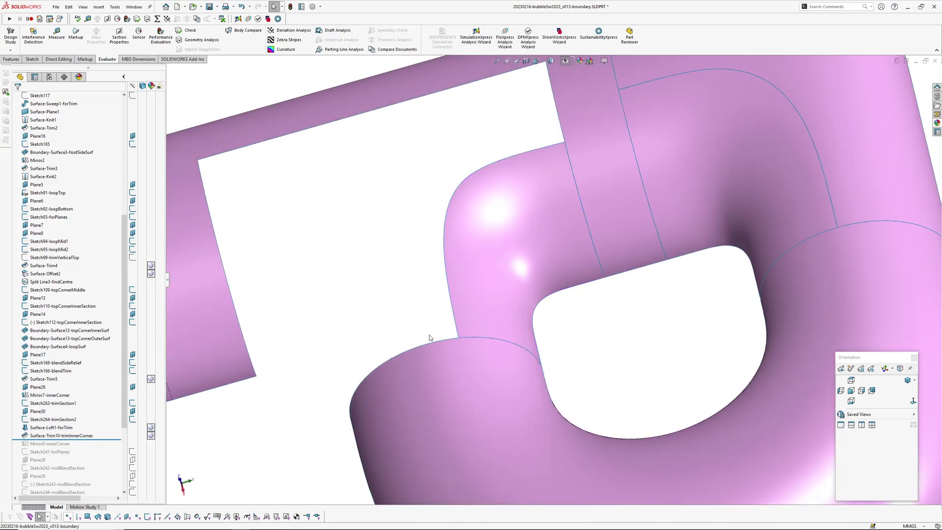
pyautogui.scroll(2, 432, 234)
pyautogui.moveTo(431, 233)
pyautogui.mouseDown(button='middle')
pyautogui.moveTo(464, 236)
pyautogui.moveTo(440, 239)
pyautogui.mouseUp(button='middle')
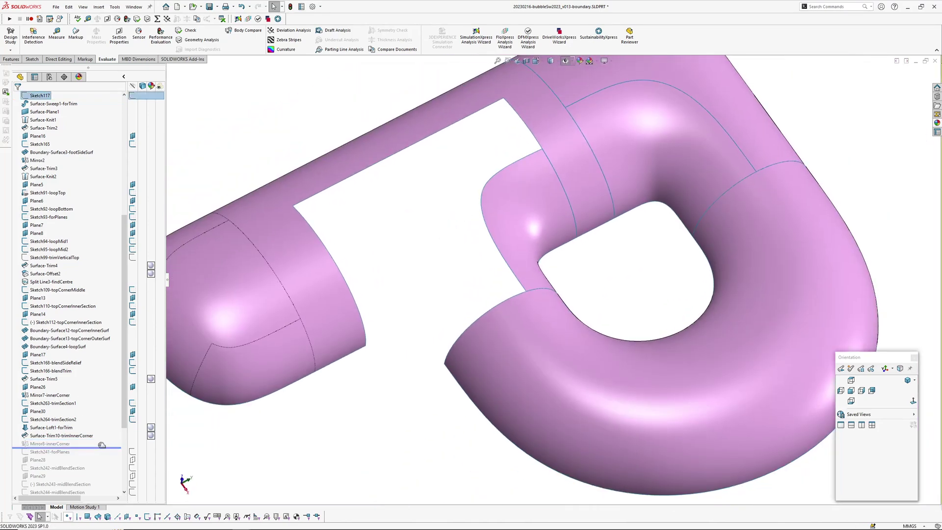
pyautogui.moveTo(98, 440); pyautogui.dragTo(97, 448)
pyautogui.moveTo(386, 398); pyautogui.dragTo(205, 445, button='middle')
# Roll the feature history forward past Sketch241-forPlanes and highlight its lines and dimensions across the blend opening
pyautogui.moveTo(94, 447); pyautogui.dragTo(95, 456)
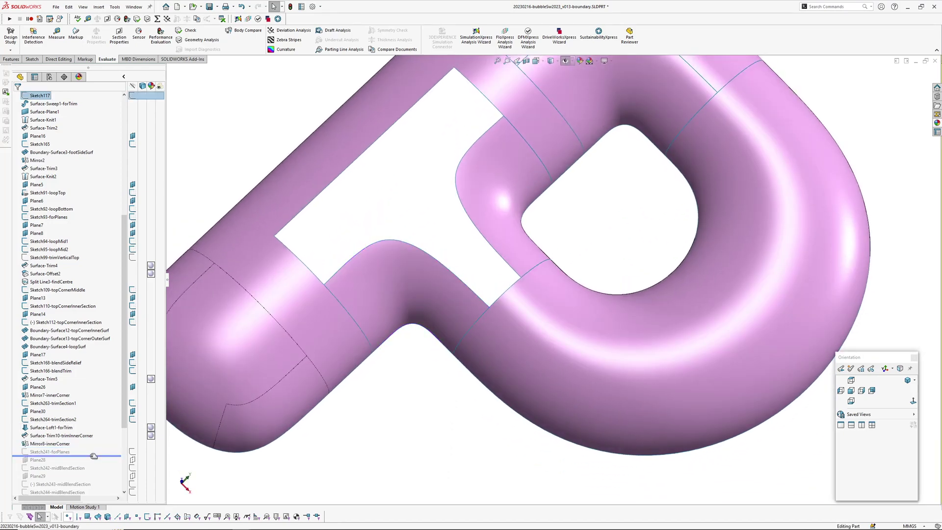
pyautogui.moveTo(454, 234)
pyautogui.mouseDown(button='middle')
pyautogui.moveTo(509, 287)
pyautogui.moveTo(495, 276)
pyautogui.mouseUp(button='middle')
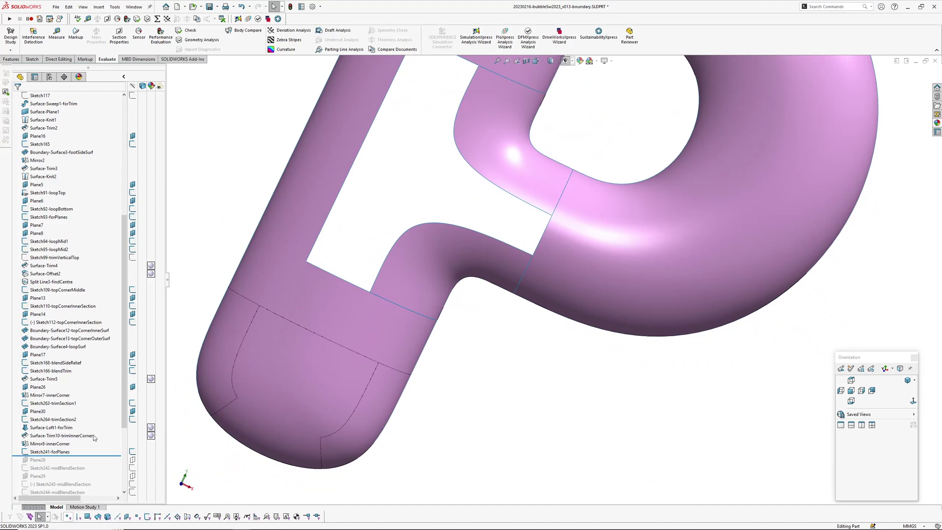
pyautogui.click(61, 451)
pyautogui.moveTo(497, 166)
pyautogui.mouseDown(button='middle')
pyautogui.moveTo(483, 149)
pyautogui.moveTo(459, 213)
pyautogui.mouseUp(button='middle')
pyautogui.scroll(-3, 109, 433)
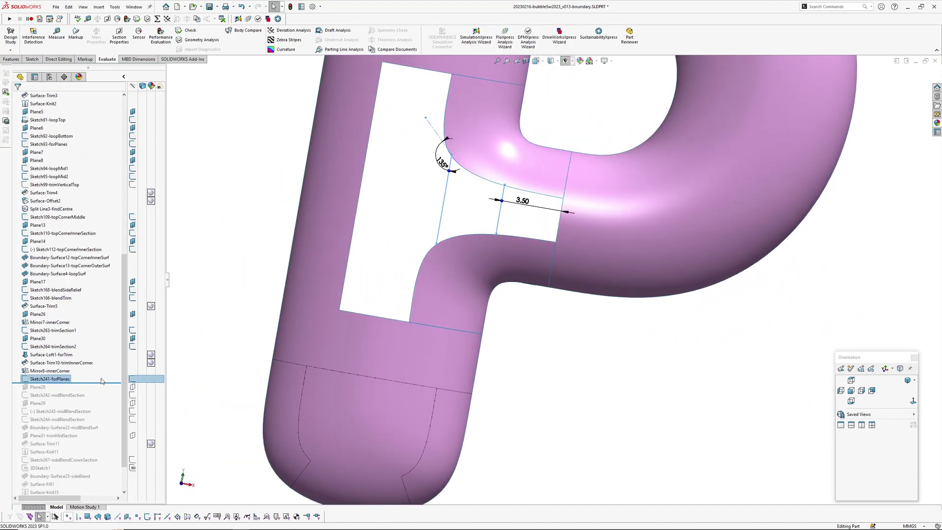
# Roll the feature history forward past Plane28, Plane29 and the three midBlendSection sketches to show the section curves spanning the blend opening
pyautogui.moveTo(102, 381); pyautogui.dragTo(100, 413)
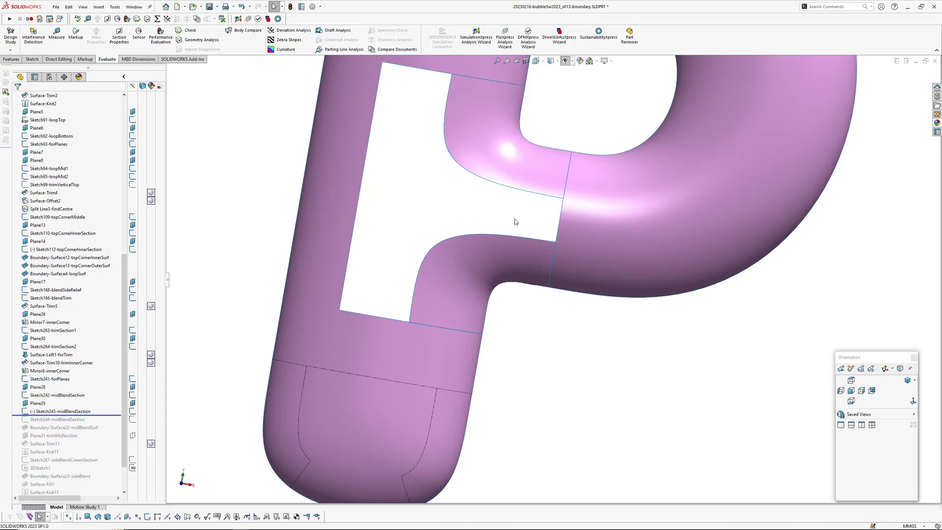
pyautogui.moveTo(512, 221); pyautogui.dragTo(508, 169, button='middle')
pyautogui.moveTo(513, 219)
pyautogui.mouseDown(button='middle')
pyautogui.moveTo(506, 105)
pyautogui.moveTo(511, 195)
pyautogui.mouseUp(button='middle')
pyautogui.scroll(-2, 510, 196)
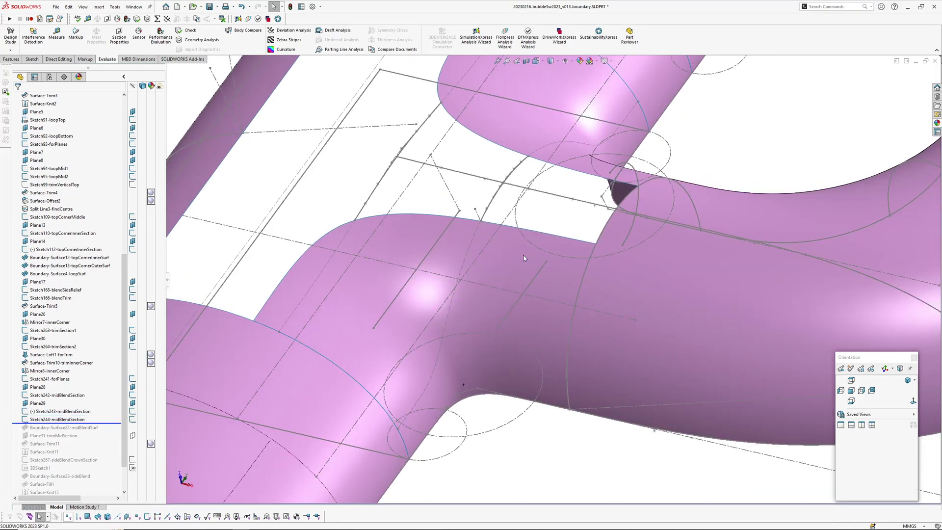
pyautogui.scroll(-3, 486, 161)
pyautogui.moveTo(485, 162)
pyautogui.mouseDown(button='middle')
pyautogui.moveTo(485, 213)
pyautogui.moveTo(457, 203)
pyautogui.mouseUp(button='middle')
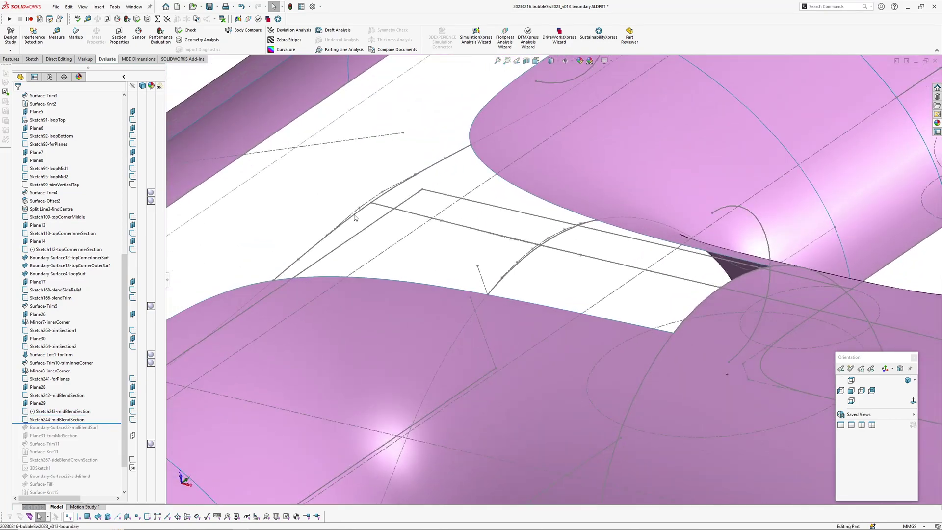
# Highlight Sketch242-midBlendSection to examine its spline and dimensions, and inspect where the lengthwise curve meets the two cross sections
pyautogui.click(375, 198)
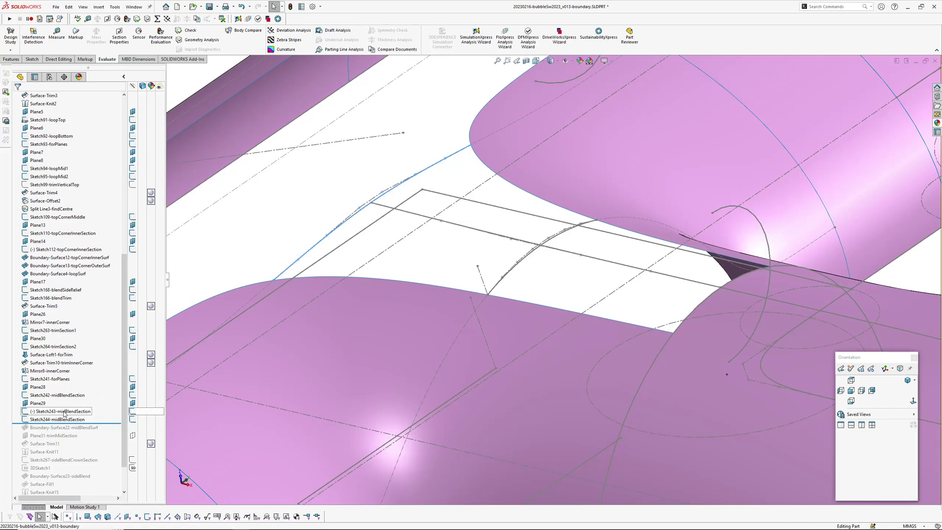
pyautogui.click(54, 396)
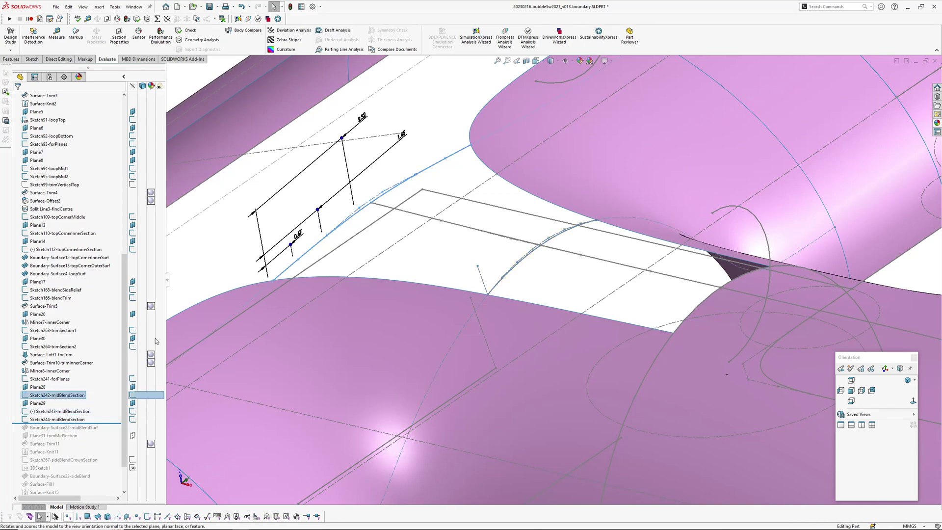
pyautogui.scroll(-1, 321, 193)
pyautogui.moveTo(378, 197)
pyautogui.mouseDown(button='middle')
pyautogui.moveTo(354, 211)
pyautogui.moveTo(362, 196)
pyautogui.moveTo(404, 201)
pyautogui.mouseUp(button='middle')
pyautogui.click(513, 232)
pyautogui.scroll(-4, 515, 227)
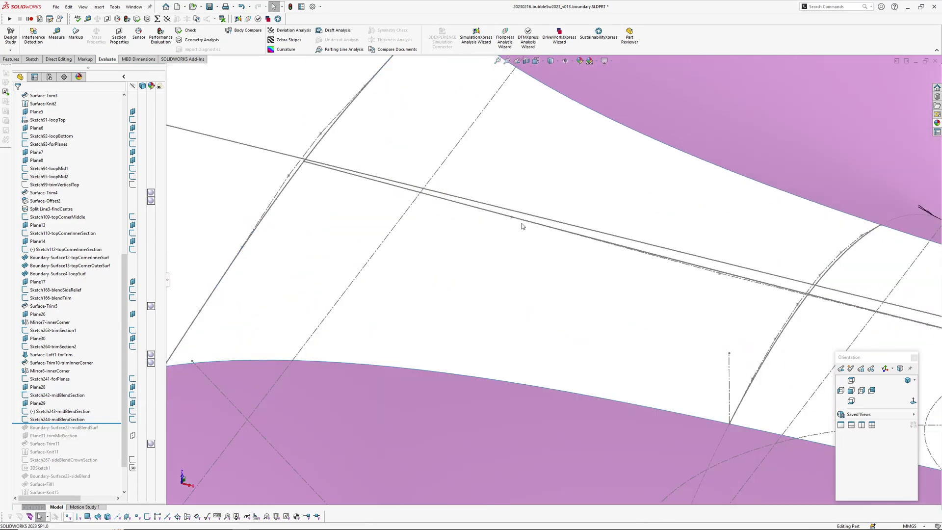
pyautogui.moveTo(574, 285)
pyautogui.mouseDown(button='middle')
pyautogui.moveTo(508, 288)
pyautogui.moveTo(491, 307)
pyautogui.mouseUp(button='middle')
pyautogui.scroll(-3, 484, 310)
# Open Sketch244-midBlendSection for editing and show its style spline's curvature comb at a scale of 59
pyautogui.doubleClick(471, 205)
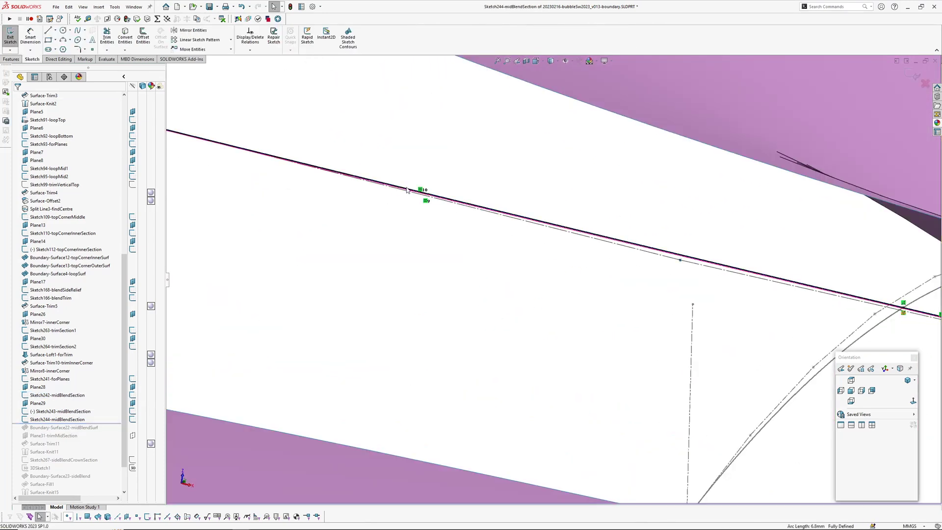
pyautogui.click(467, 207)
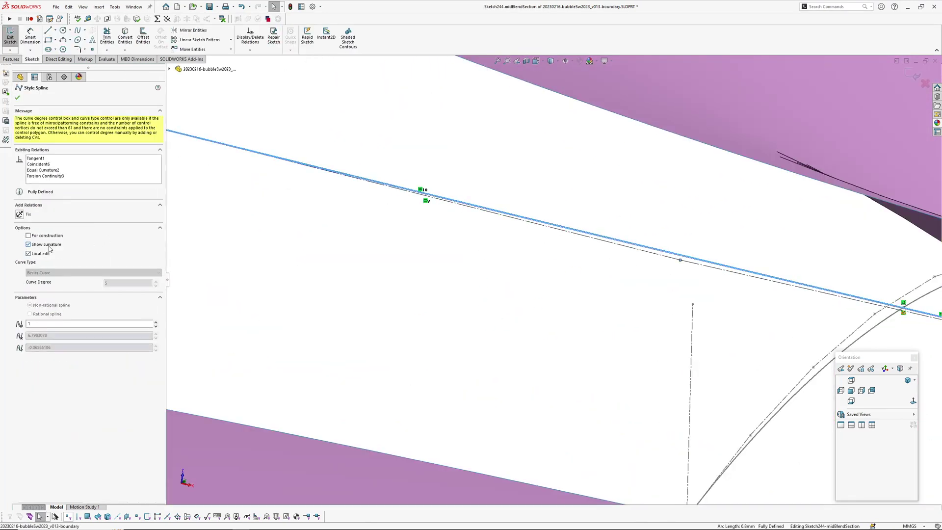
pyautogui.press('Escape')
pyautogui.click(549, 224)
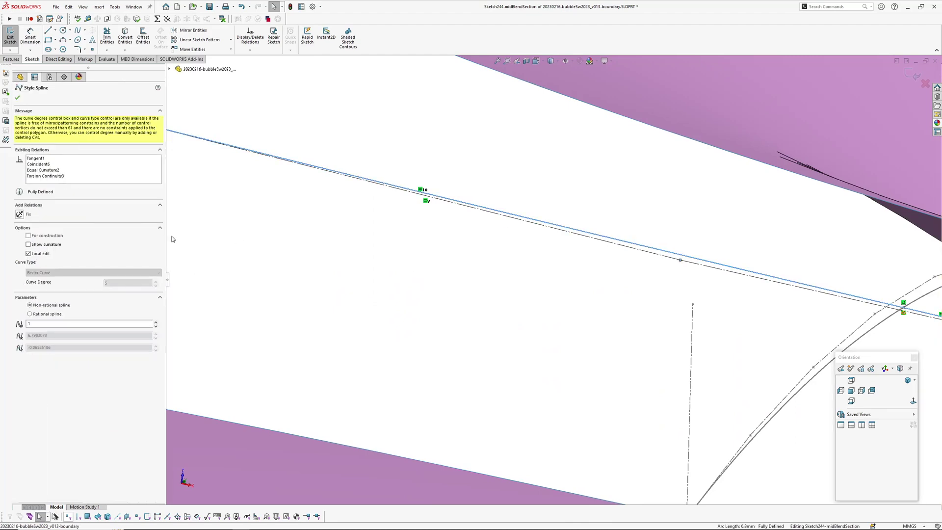
pyautogui.click(53, 244)
pyautogui.scroll(6, 496, 245)
pyautogui.scroll(2, 496, 247)
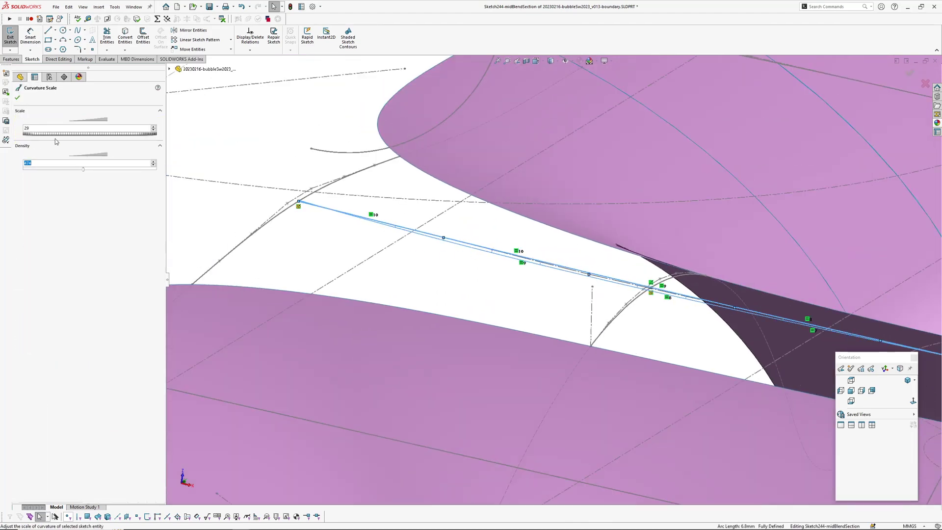
pyautogui.moveTo(60, 134); pyautogui.dragTo(98, 139)
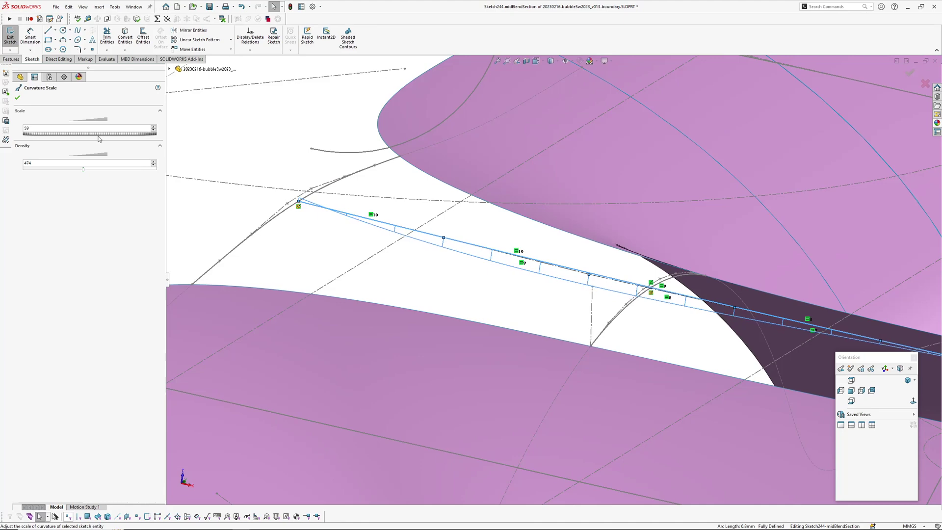
# Examine the curvature comb along the lengthwise spline from the blend opening to the loop, and exit the sketch
pyautogui.scroll(3, 637, 310)
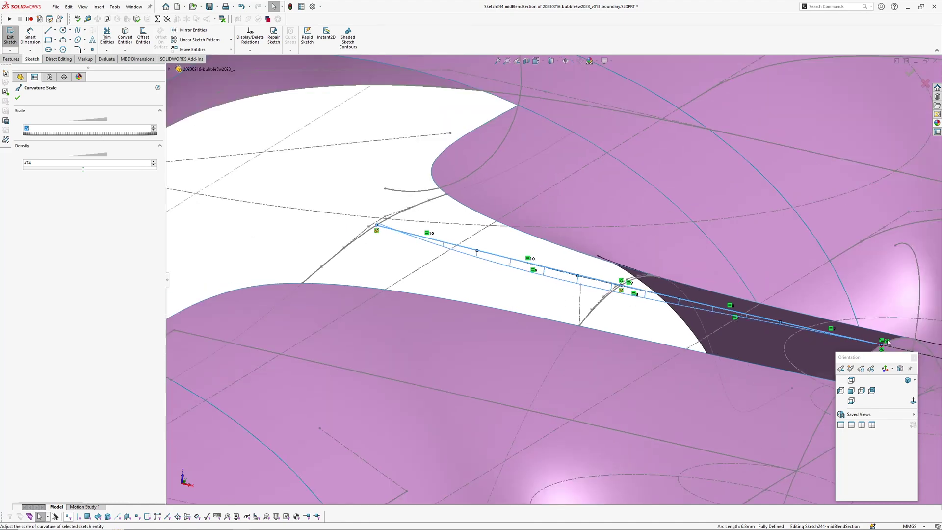
pyautogui.moveTo(450, 273); pyautogui.dragTo(475, 252, button='middle')
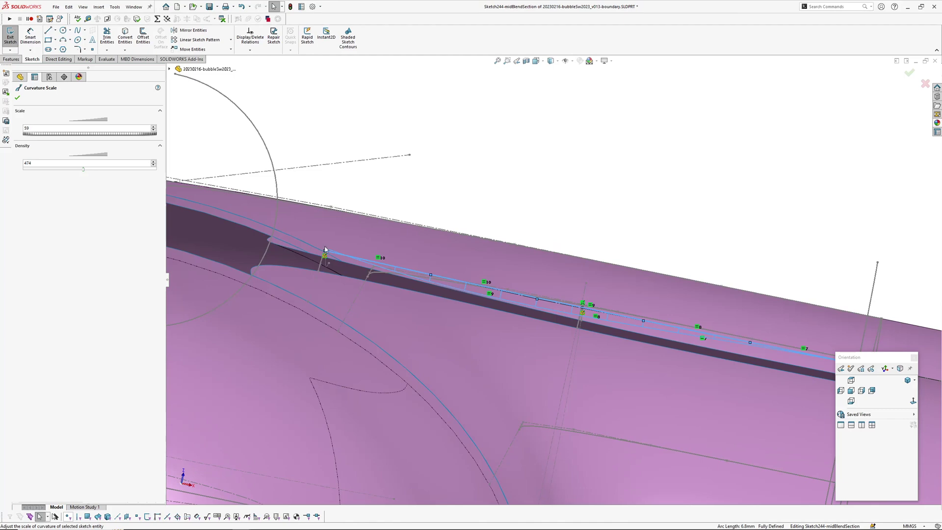
pyautogui.scroll(2, 325, 250)
pyautogui.moveTo(405, 249); pyautogui.dragTo(393, 256, button='middle')
pyautogui.scroll(2, 396, 289)
pyautogui.keyDown('ctrl'); pyautogui.moveTo(566, 319); pyautogui.dragTo(615, 294, button='middle'); pyautogui.keyUp('ctrl')
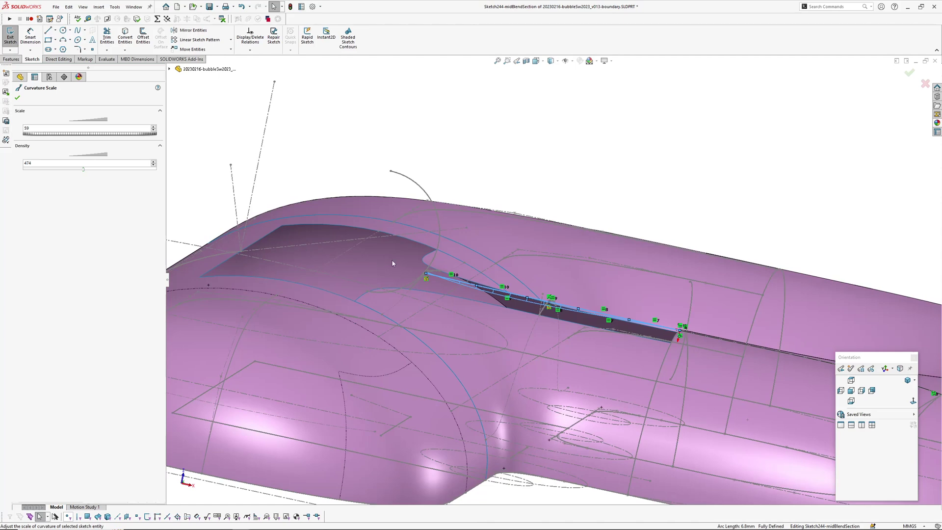
pyautogui.click(925, 83)
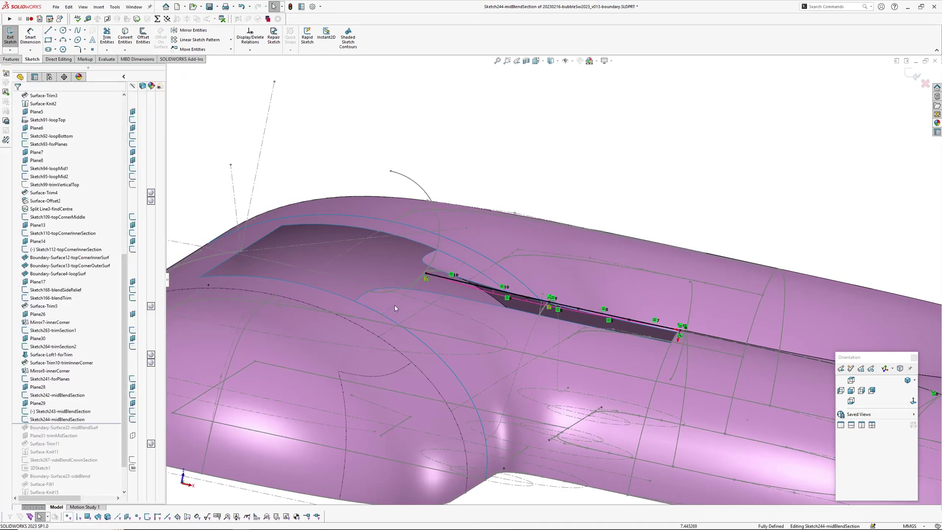
pyautogui.keyDown('ctrl'); pyautogui.moveTo(403, 319); pyautogui.dragTo(530, 219, button='middle'); pyautogui.keyUp('ctrl')
pyautogui.scroll(-4, 255, 308)
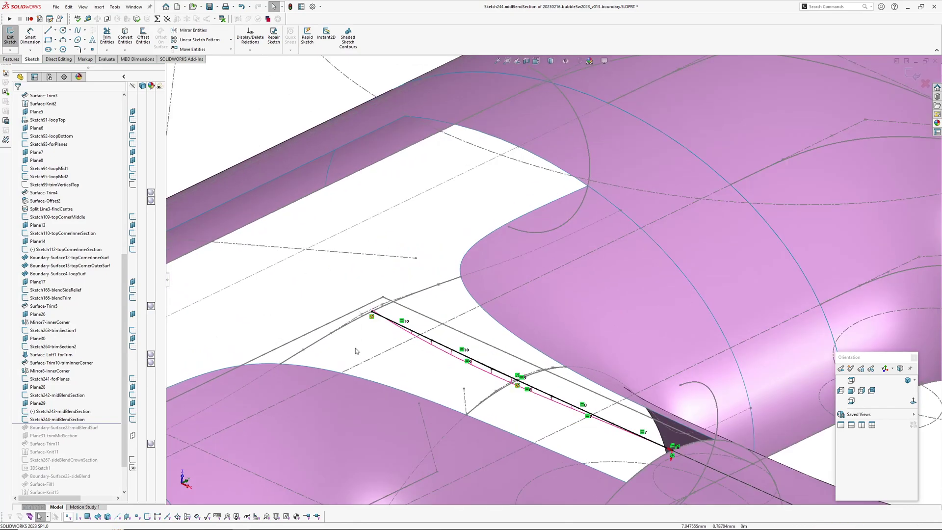
pyautogui.hotkey('ctrl', 'b')
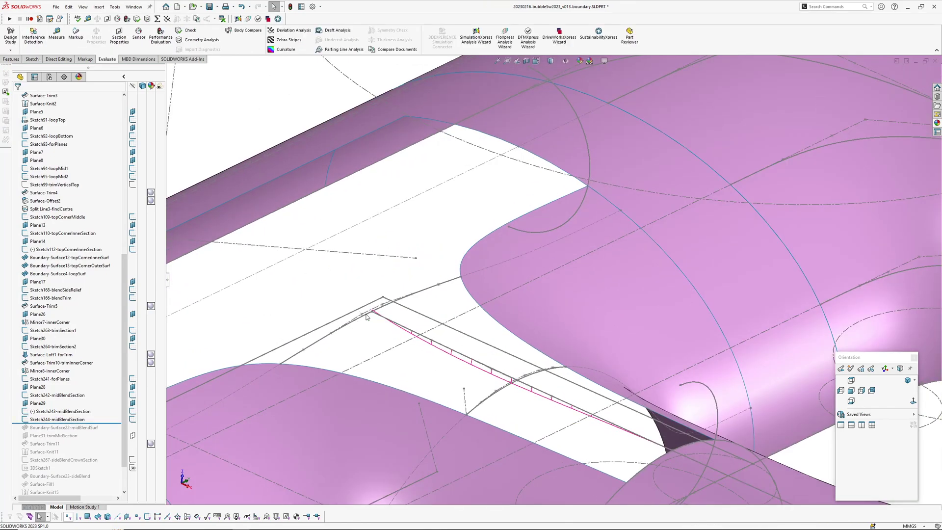
# Adjust the longest control-point dimension of the Sketch242-midBlendSection spline to 2.37 mm
pyautogui.scroll(-5, 369, 319)
pyautogui.keyDown('ctrl'); pyautogui.moveTo(413, 340); pyautogui.dragTo(485, 259, button='middle'); pyautogui.keyUp('ctrl')
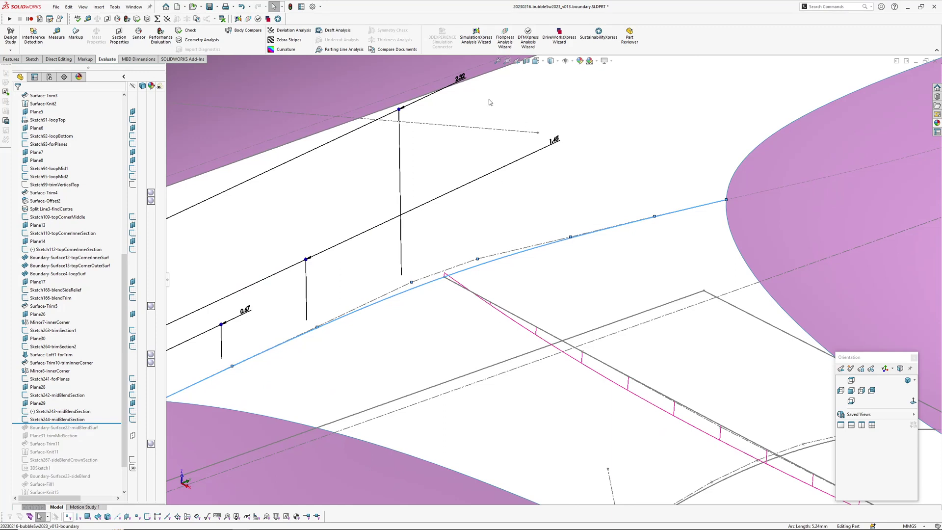
pyautogui.moveTo(400, 112); pyautogui.dragTo(405, 112)
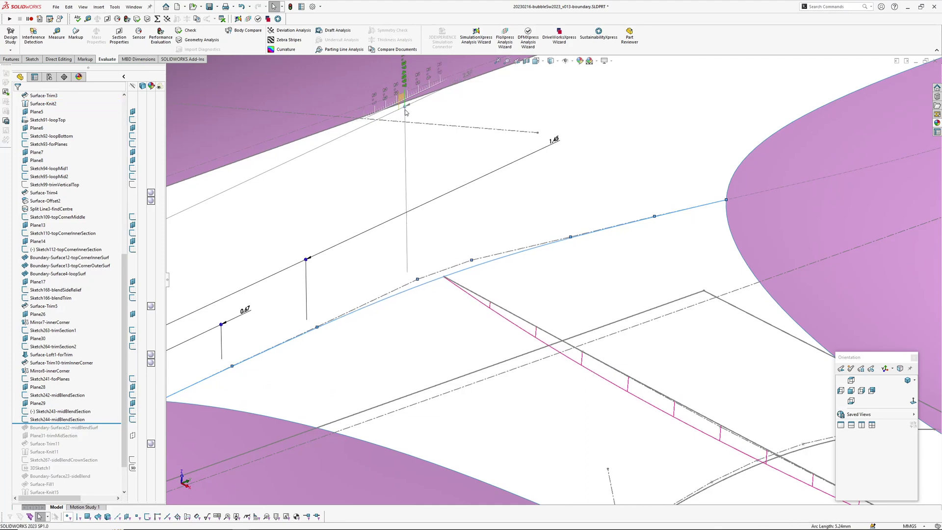
pyautogui.scroll(2, 445, 334)
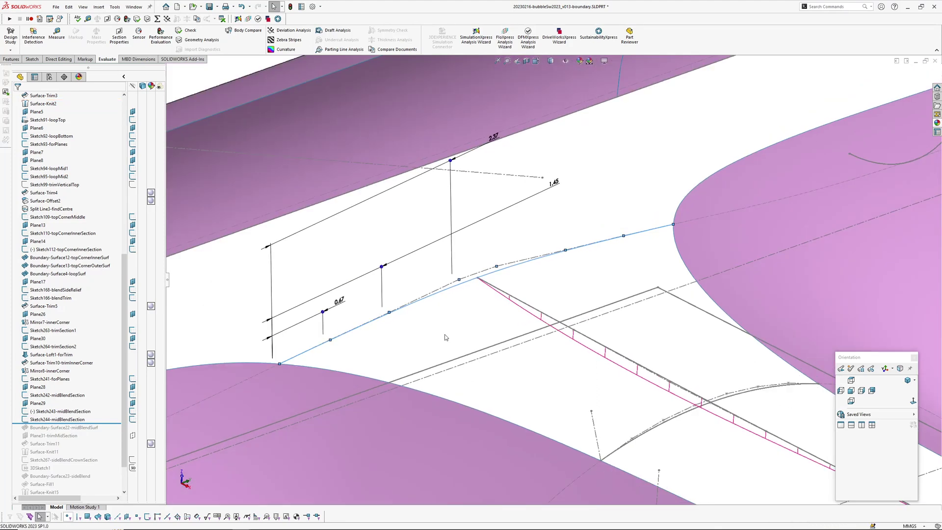
pyautogui.click(445, 334)
pyautogui.scroll(2, 609, 239)
pyautogui.scroll(3, 565, 320)
pyautogui.keyDown('ctrl'); pyautogui.moveTo(567, 308); pyautogui.dragTo(582, 254, button='middle'); pyautogui.keyUp('ctrl')
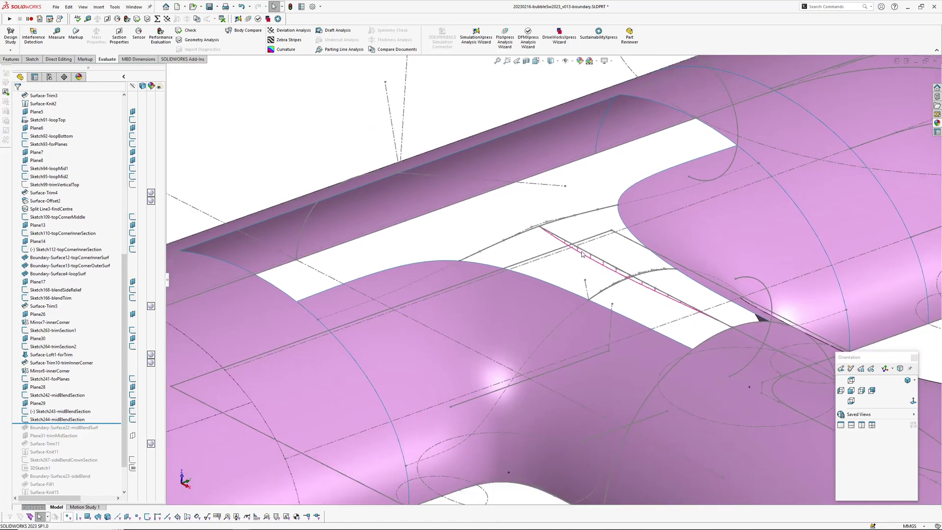
# Roll the feature history forward past Boundary-Surface22-midBlendSurf and hide the sketches to show the middle blend surface
pyautogui.scroll(-2, 69, 360)
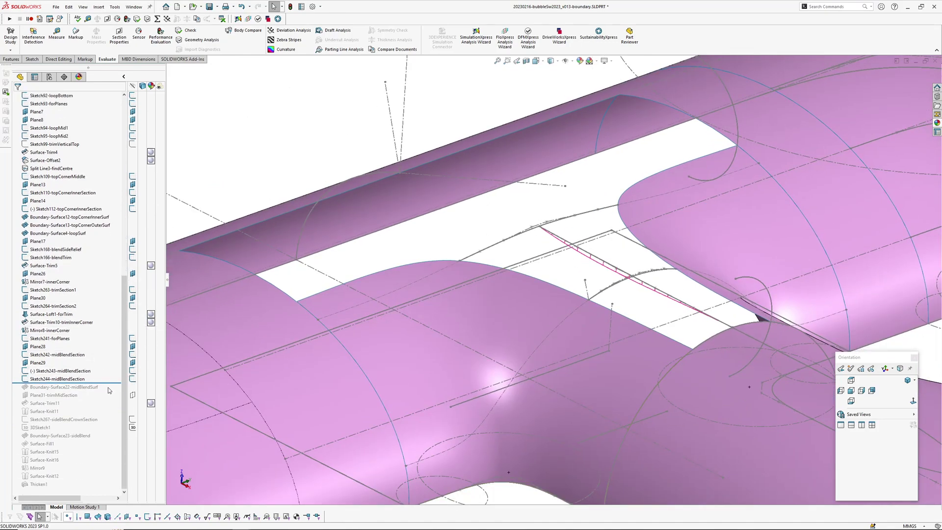
pyautogui.moveTo(111, 382); pyautogui.dragTo(107, 389)
pyautogui.scroll(2, 599, 269)
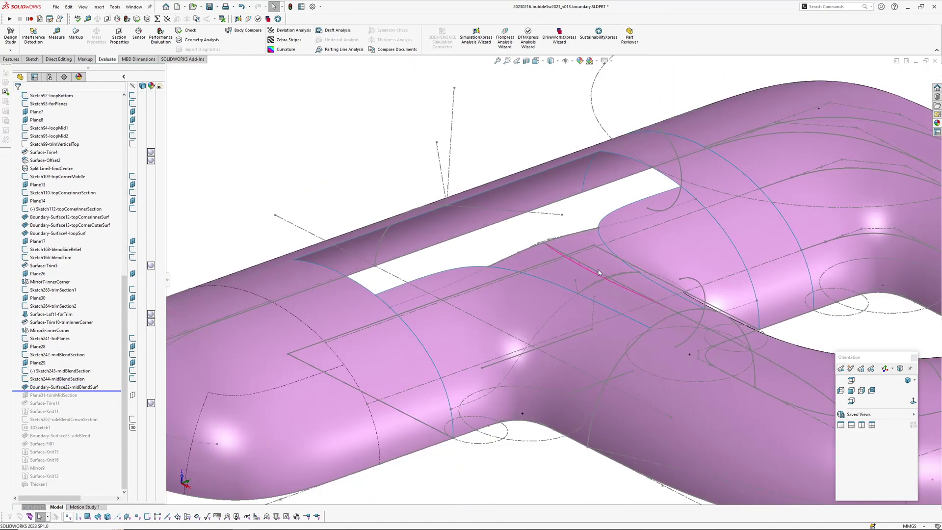
pyautogui.middleClick(582, 268)
pyautogui.moveTo(584, 268)
pyautogui.mouseDown(button='middle')
pyautogui.moveTo(606, 340)
pyautogui.moveTo(587, 284)
pyautogui.mouseUp(button='middle')
pyautogui.press('h')
pyautogui.middleClick(584, 247)
pyautogui.scroll(1, 587, 283)
# Check the middle blend surface's continuity with its neighbours using Zebra Stripes, and return to the shaded view
pyautogui.moveTo(587, 284); pyautogui.dragTo(638, 253, button='right')
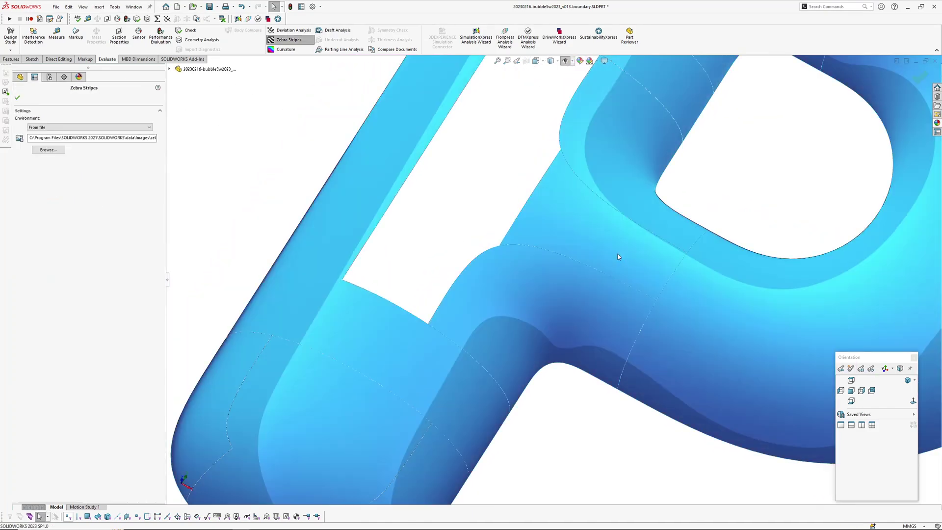
pyautogui.press('Return')
pyautogui.middleClick(593, 244)
pyautogui.moveTo(593, 244); pyautogui.dragTo(518, 253, button='middle')
pyautogui.scroll(-4, 520, 252)
pyautogui.scroll(3, 526, 253)
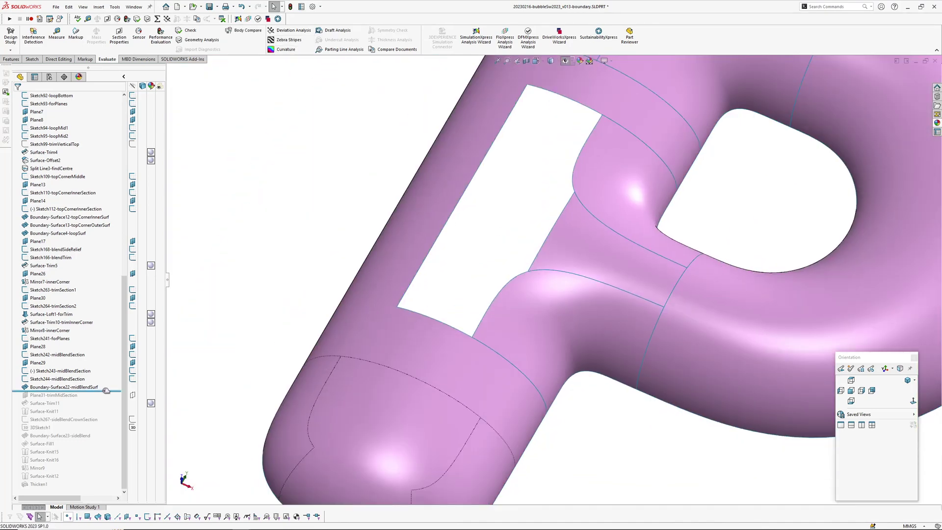
# Roll the feature history forward past Plane31-trimMidSection and Surface-Trim11, highlighting the plane to show its 0.80 mm offset
pyautogui.moveTo(106, 391); pyautogui.dragTo(104, 400)
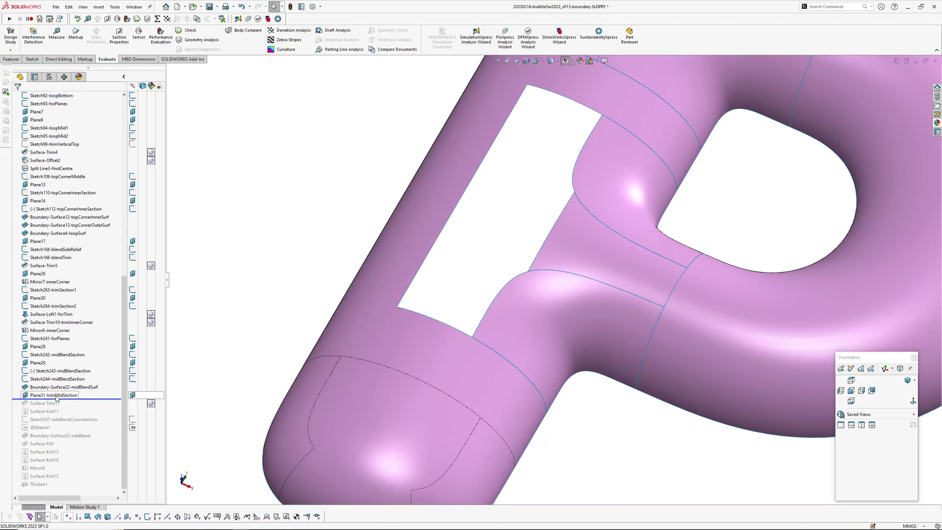
pyautogui.moveTo(575, 277); pyautogui.dragTo(582, 283, button='middle')
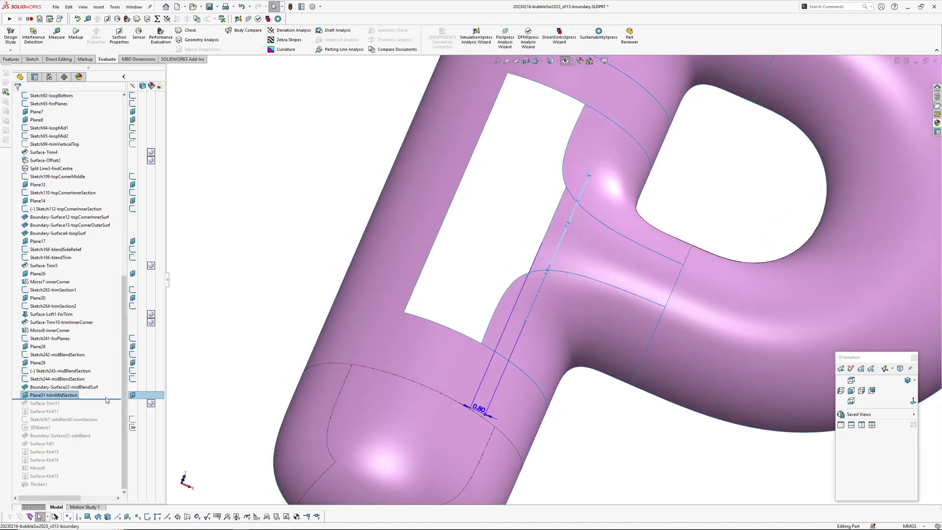
pyautogui.moveTo(107, 408); pyautogui.dragTo(107, 409)
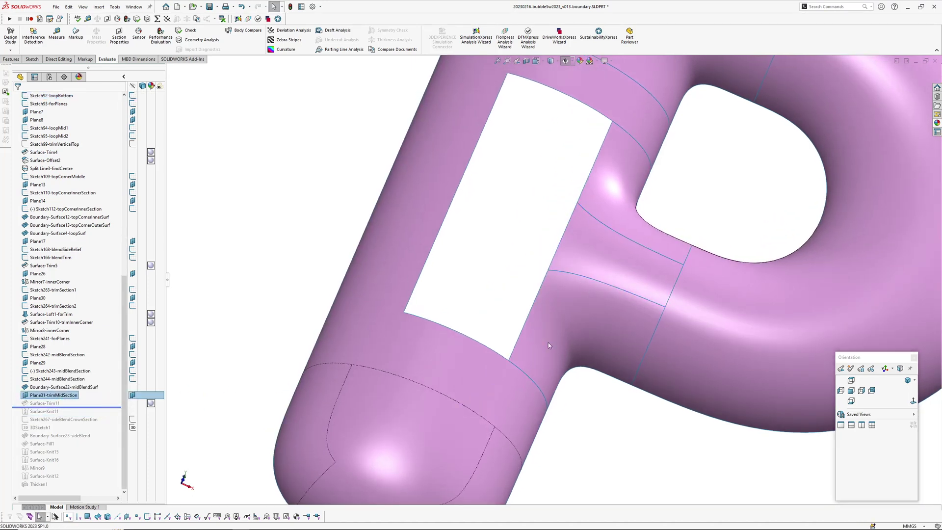
pyautogui.moveTo(605, 179); pyautogui.dragTo(514, 137, button='middle')
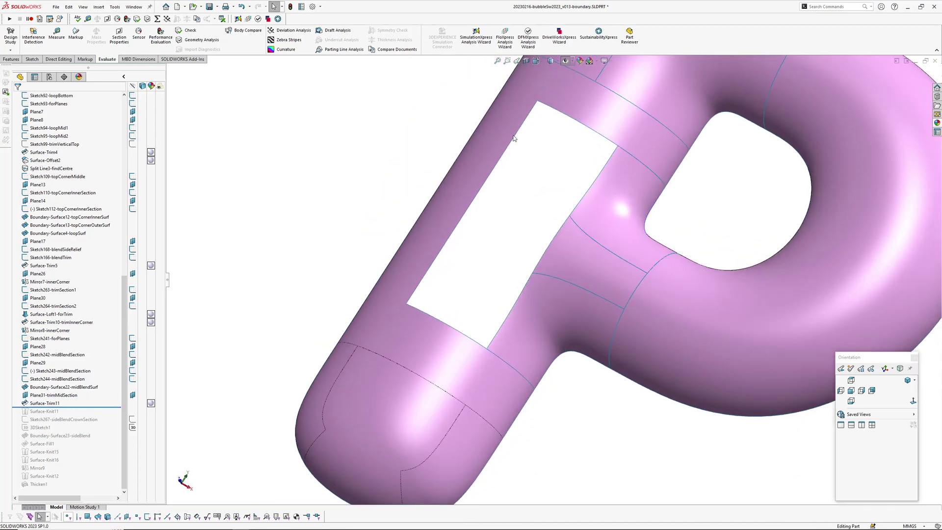
# Roll the feature history forward past Surface-Knit11 and Sketch267-sideBlendCrownSection, and open that sketch for editing
pyautogui.moveTo(107, 408); pyautogui.dragTo(107, 416)
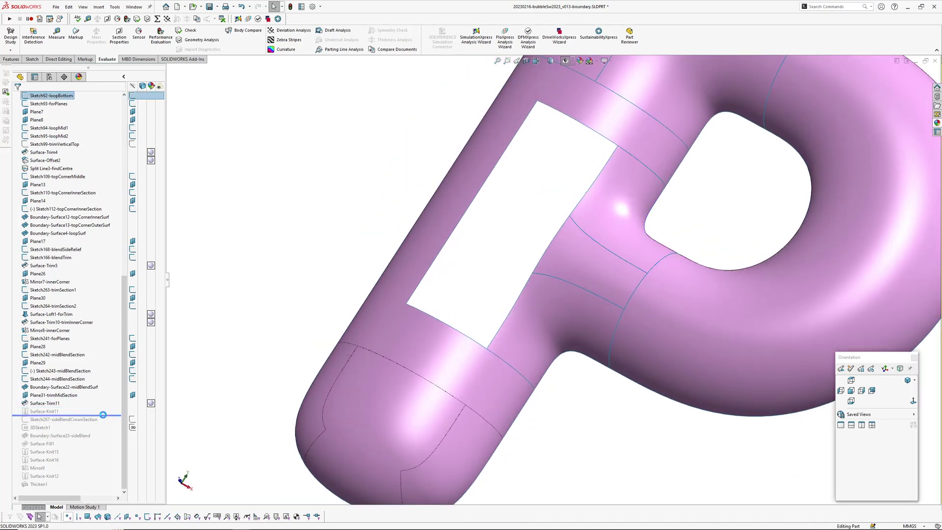
pyautogui.scroll(-2, 378, 281)
pyautogui.moveTo(370, 240); pyautogui.dragTo(501, 263, button='middle')
pyautogui.moveTo(108, 415); pyautogui.dragTo(107, 423)
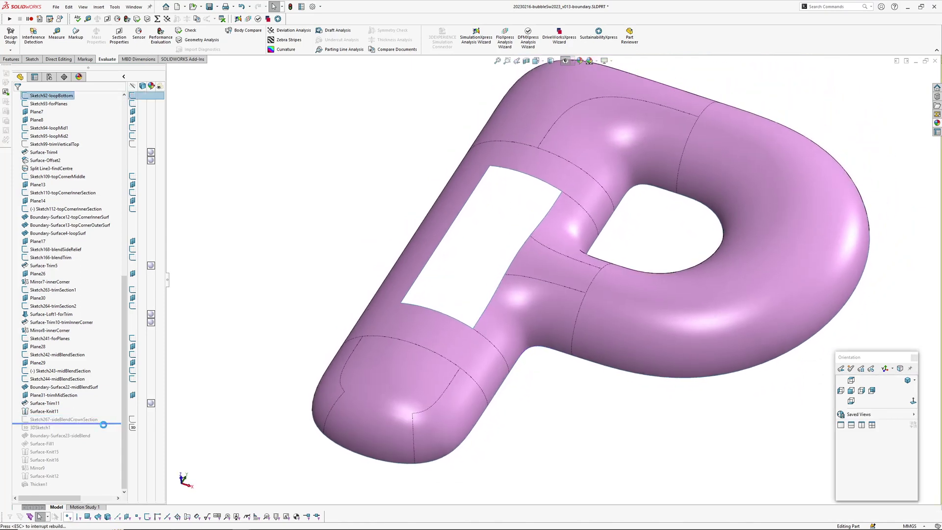
pyautogui.scroll(3, 469, 246)
pyautogui.click(66, 419)
pyautogui.click(69, 398)
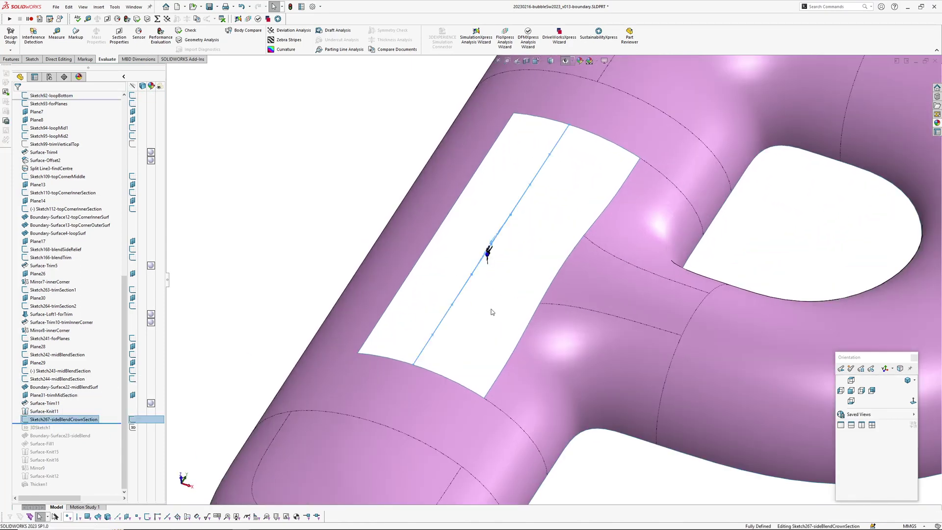
# Examine the crown section's spline, control polygon and small height dimension at the middle of the side opening
pyautogui.moveTo(489, 288)
pyautogui.mouseDown(button='middle')
pyautogui.moveTo(501, 233)
pyautogui.moveTo(474, 207)
pyautogui.moveTo(521, 193)
pyautogui.moveTo(446, 265)
pyautogui.mouseUp(button='middle')
pyautogui.scroll(-2, 474, 207)
pyautogui.scroll(4, 489, 227)
pyautogui.scroll(-8, 538, 194)
pyautogui.keyDown('ctrl'); pyautogui.moveTo(558, 255); pyautogui.dragTo(604, 183, button='middle'); pyautogui.keyUp('ctrl')
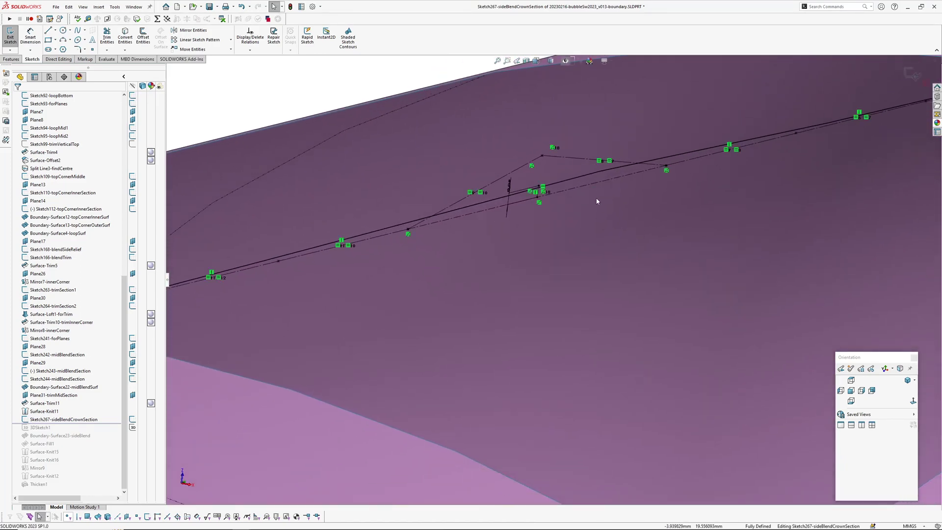
pyautogui.scroll(-3, 538, 181)
pyautogui.moveTo(539, 199)
pyautogui.mouseDown(button='middle')
pyautogui.moveTo(523, 179)
pyautogui.moveTo(509, 223)
pyautogui.mouseUp(button='middle')
pyautogui.scroll(3, 509, 226)
pyautogui.scroll(4, 633, 232)
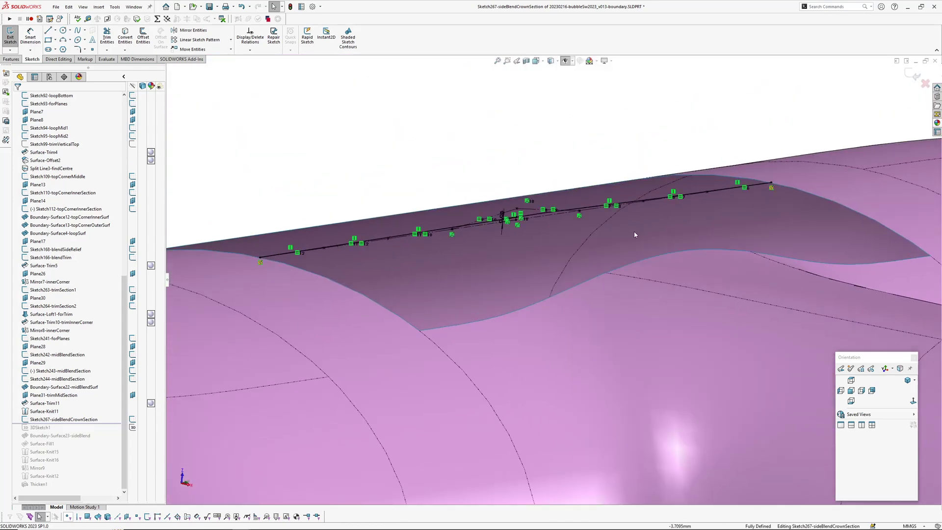
pyautogui.moveTo(633, 232)
pyautogui.mouseDown(button='middle')
pyautogui.moveTo(500, 238)
pyautogui.moveTo(532, 249)
pyautogui.mouseUp(button='middle')
pyautogui.scroll(-8, 539, 251)
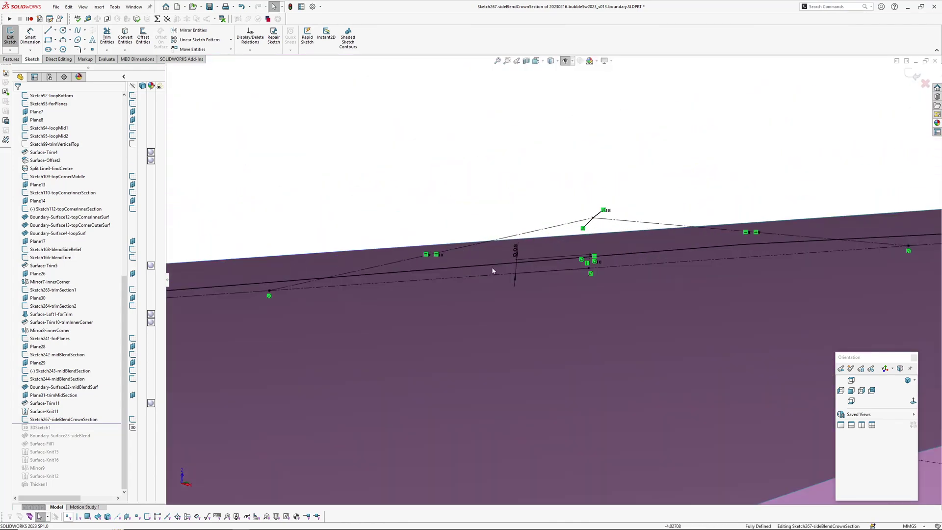
# Show the curvature comb on the side blend crown section's style spline and slightly reduce the comb scale
pyautogui.click(447, 269)
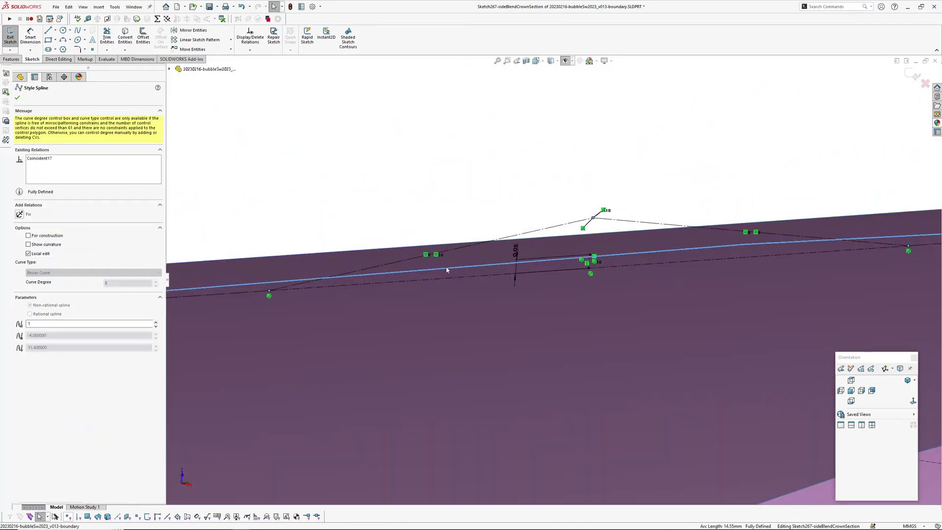
pyautogui.click(42, 245)
pyautogui.moveTo(461, 244); pyautogui.dragTo(371, 278, button='middle')
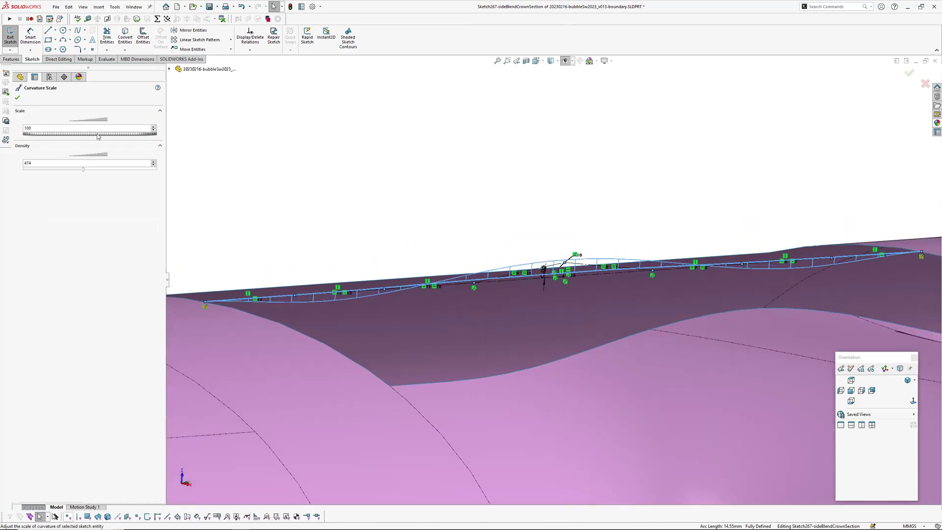
pyautogui.moveTo(94, 137); pyautogui.dragTo(89, 135)
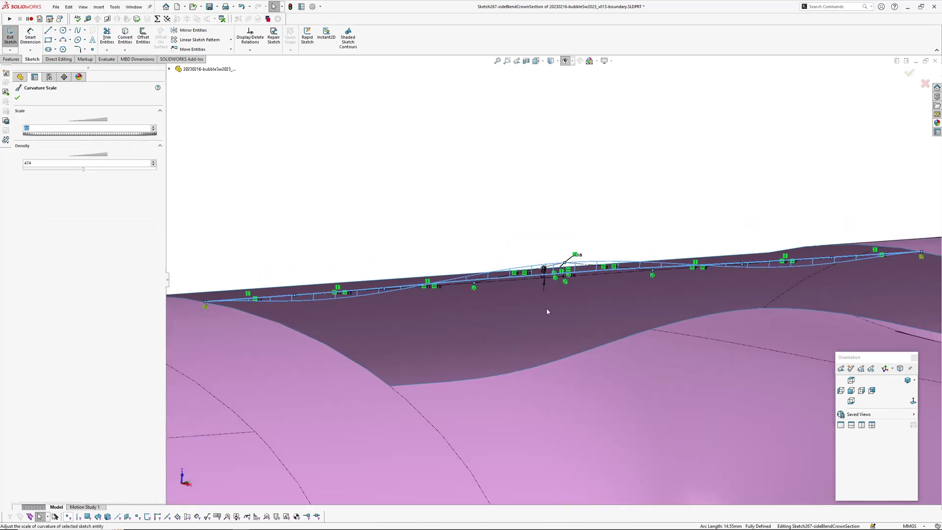
pyautogui.click(358, 204)
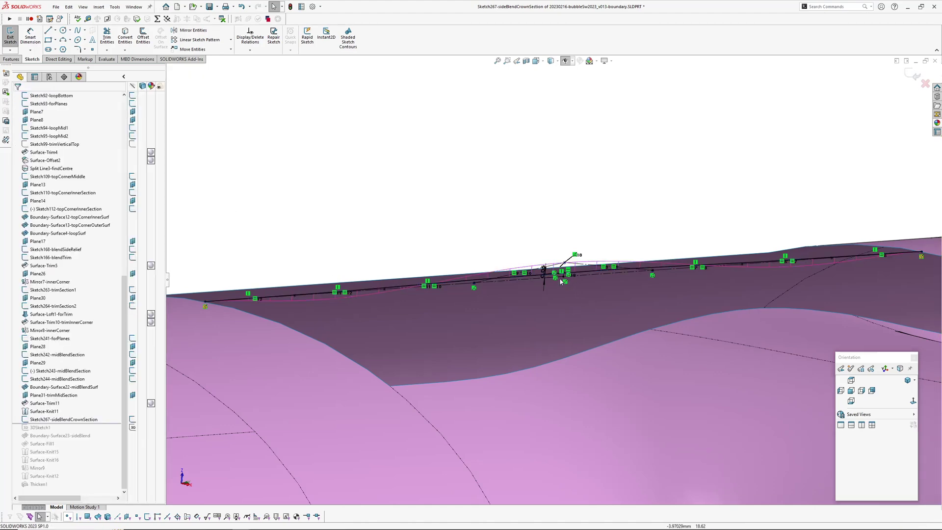
# Examine the crown spline's curvature comb around the peak of its control polygon and the small height dimension
pyautogui.click(536, 278)
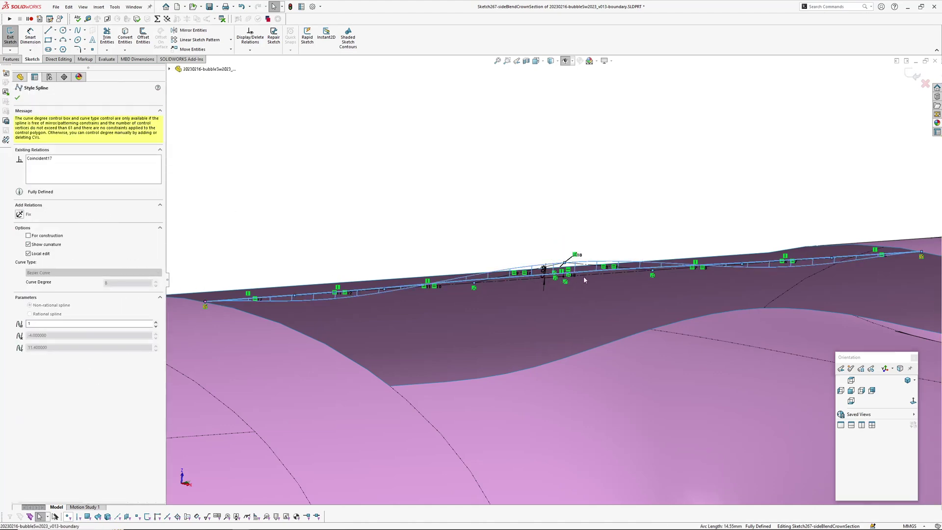
pyautogui.scroll(-3, 584, 280)
pyautogui.scroll(2, 551, 289)
pyautogui.click(526, 223)
pyautogui.scroll(3, 524, 260)
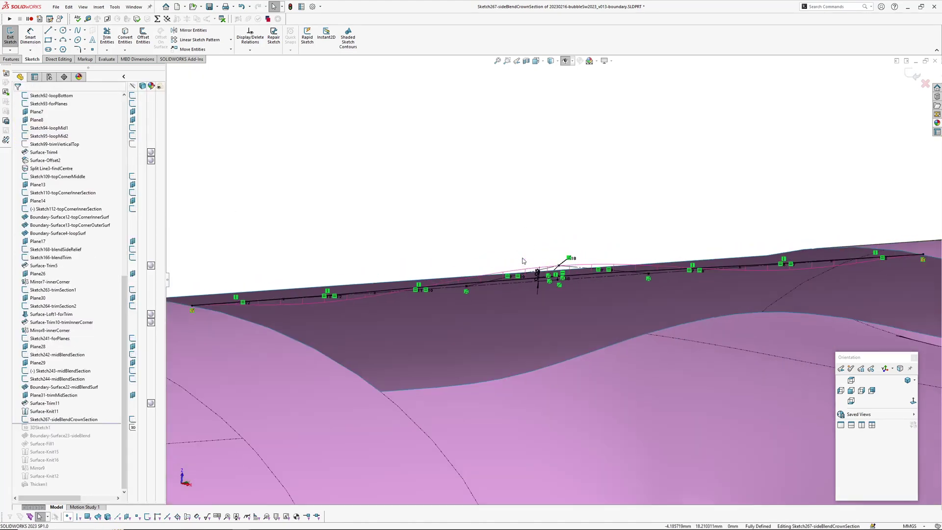
pyautogui.keyDown('ctrl'); pyautogui.moveTo(573, 277); pyautogui.dragTo(522, 269, button='middle'); pyautogui.keyUp('ctrl')
pyautogui.scroll(-10, 576, 318)
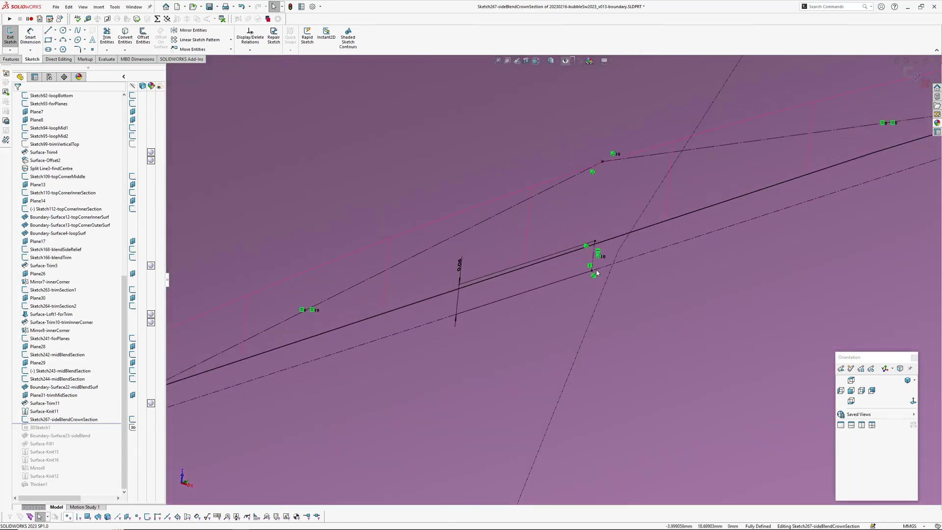
pyautogui.scroll(5, 600, 255)
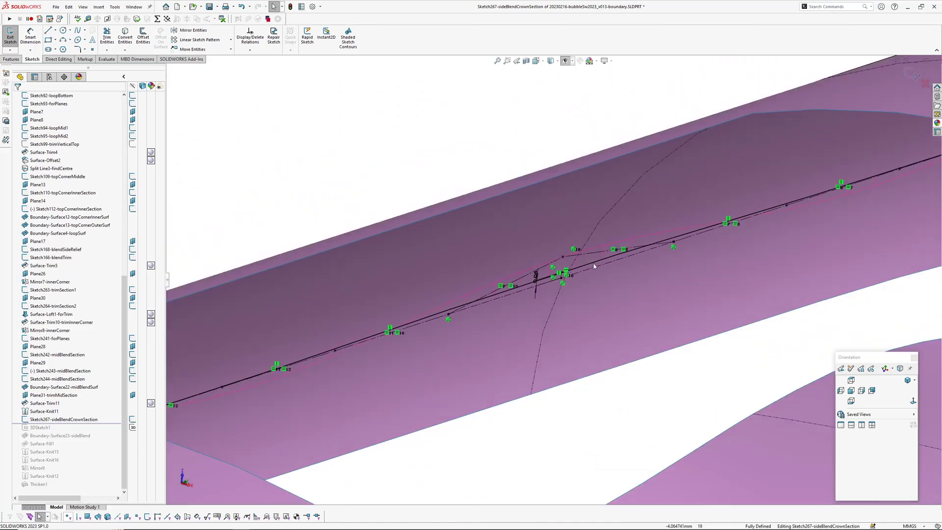
# Check how the crown section spans the side opening from several angles, and exit the sketch
pyautogui.scroll(6, 841, 175)
pyautogui.moveTo(627, 329)
pyautogui.keyDown('ctrl'); pyautogui.mouseDown(button='middle')
pyautogui.moveTo(630, 259)
pyautogui.moveTo(627, 287)
pyautogui.moveTo(474, 277)
pyautogui.mouseUp(button='middle'); pyautogui.keyUp('ctrl')
pyautogui.middleClick(606, 280)
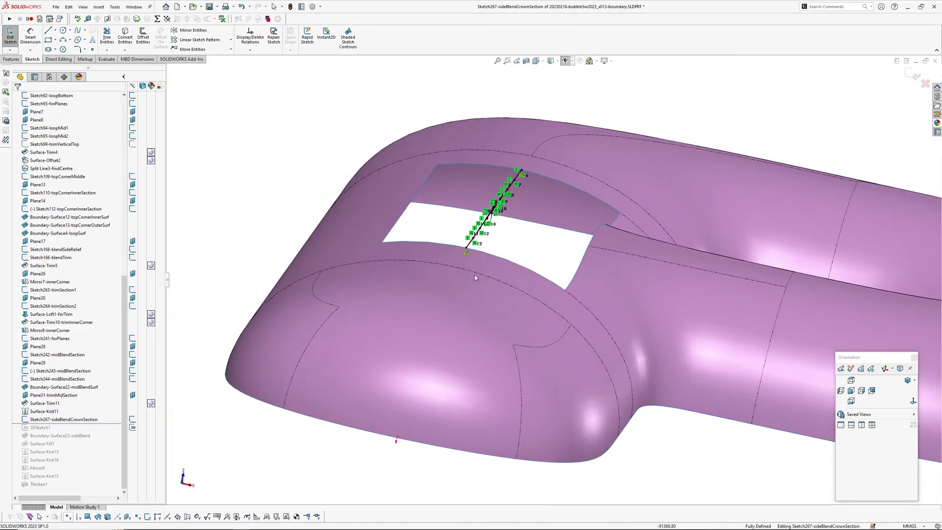
pyautogui.hotkey('ctrl', '8')
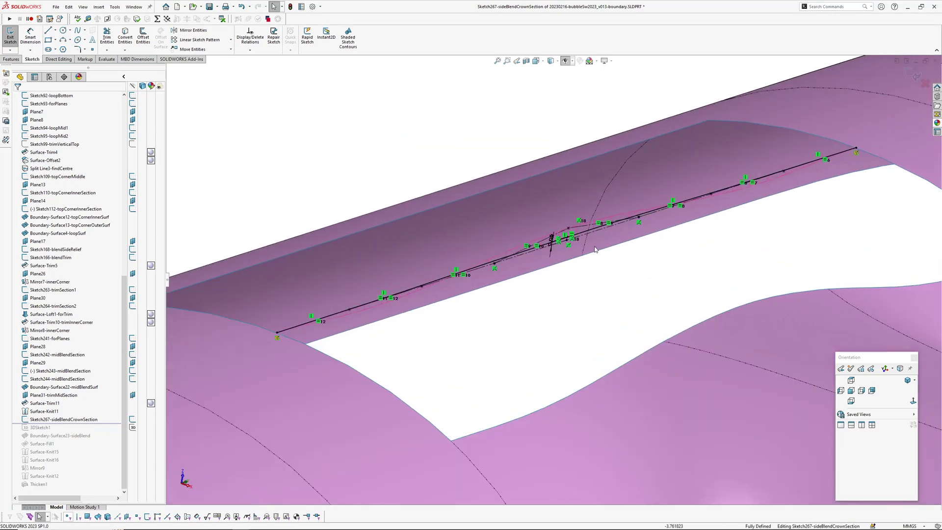
pyautogui.scroll(3, 595, 249)
pyautogui.moveTo(595, 250); pyautogui.dragTo(610, 226, button='middle')
pyautogui.scroll(3, 611, 225)
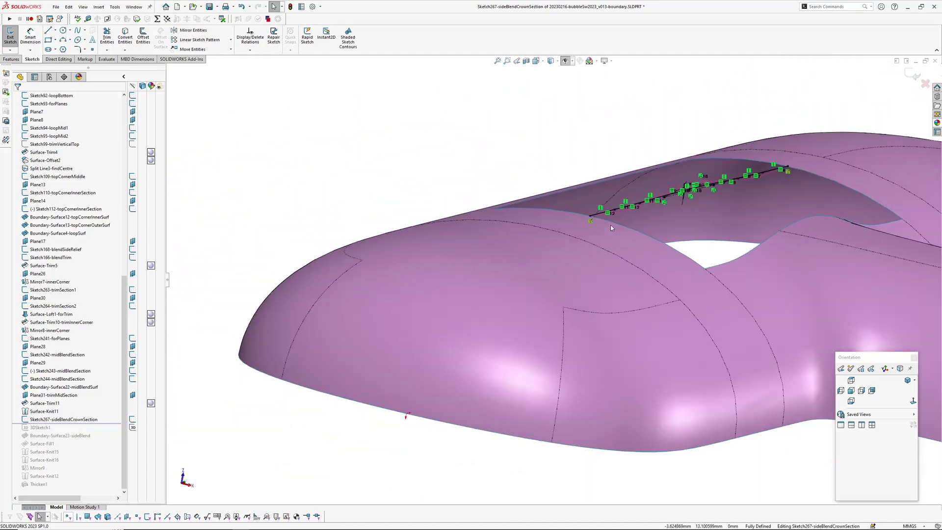
pyautogui.moveTo(699, 187); pyautogui.dragTo(577, 145, button='middle')
pyautogui.click(914, 75)
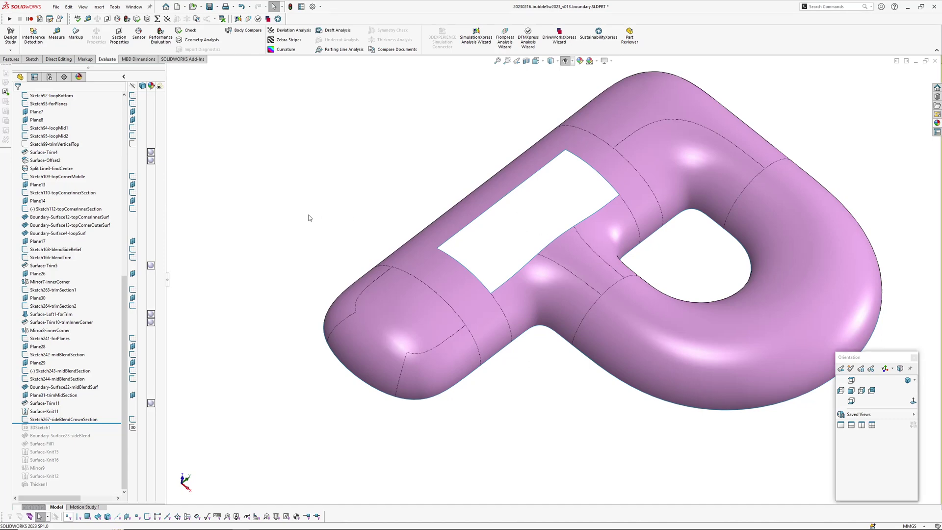
# Roll the feature history forward past 3DSketch1, and examine its points and dimensions with the other sketches temporarily shown
pyautogui.moveTo(112, 422); pyautogui.dragTo(110, 432)
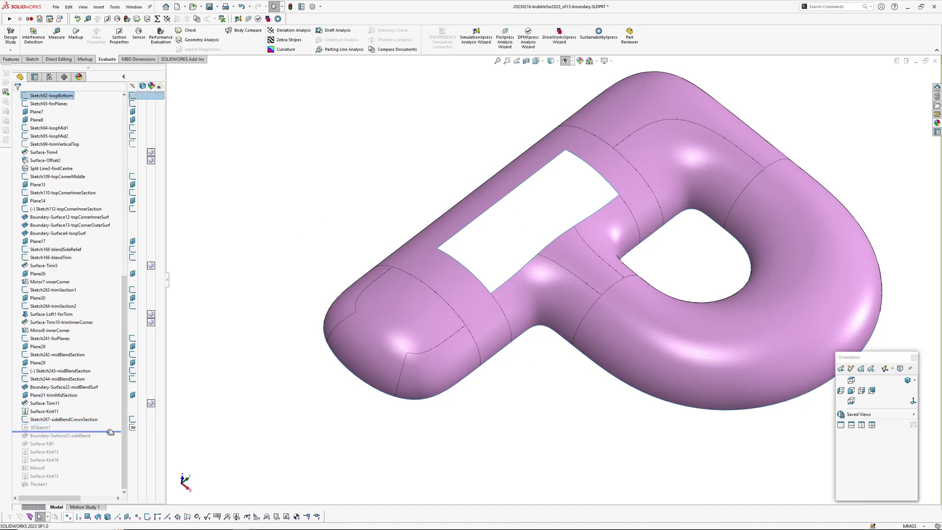
pyautogui.click(110, 428)
pyautogui.scroll(-6, 540, 268)
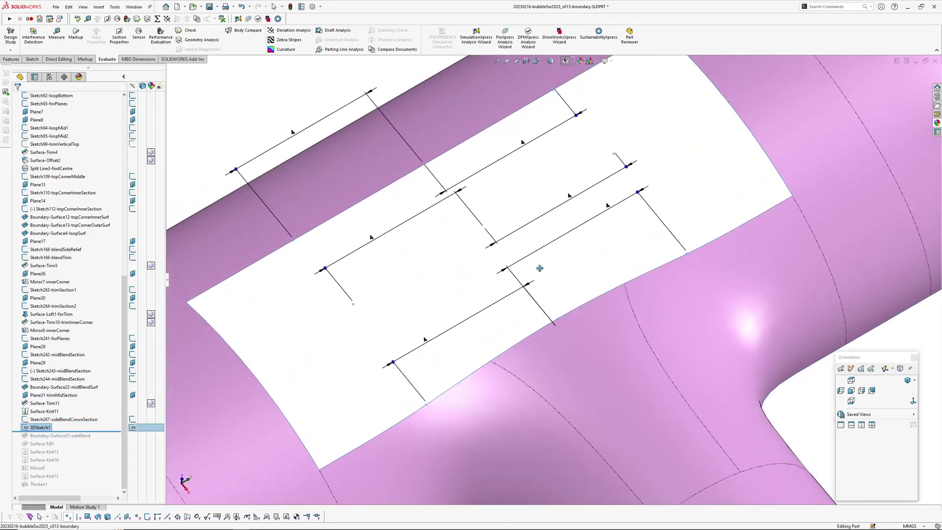
pyautogui.moveTo(539, 268)
pyautogui.mouseDown(button='middle')
pyautogui.moveTo(559, 270)
pyautogui.moveTo(564, 252)
pyautogui.mouseUp(button='middle')
pyautogui.press('h')
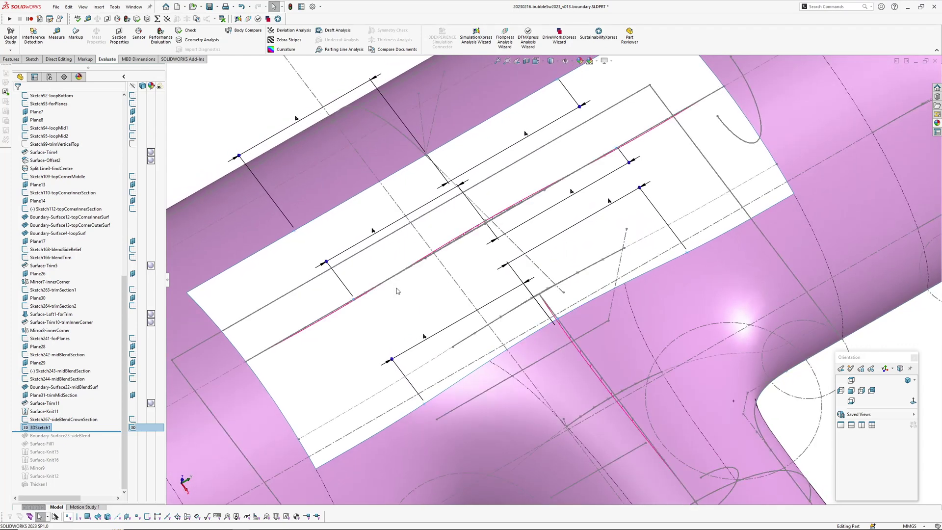
pyautogui.moveTo(501, 278)
pyautogui.mouseDown(button='middle')
pyautogui.moveTo(526, 204)
pyautogui.moveTo(449, 214)
pyautogui.mouseUp(button='middle')
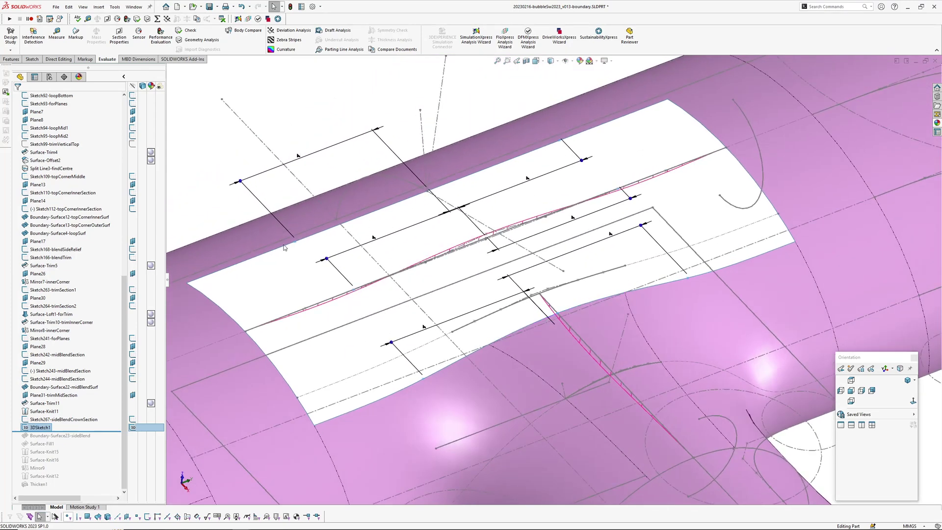
pyautogui.click(337, 305)
pyautogui.press('h')
pyautogui.scroll(2, 362, 321)
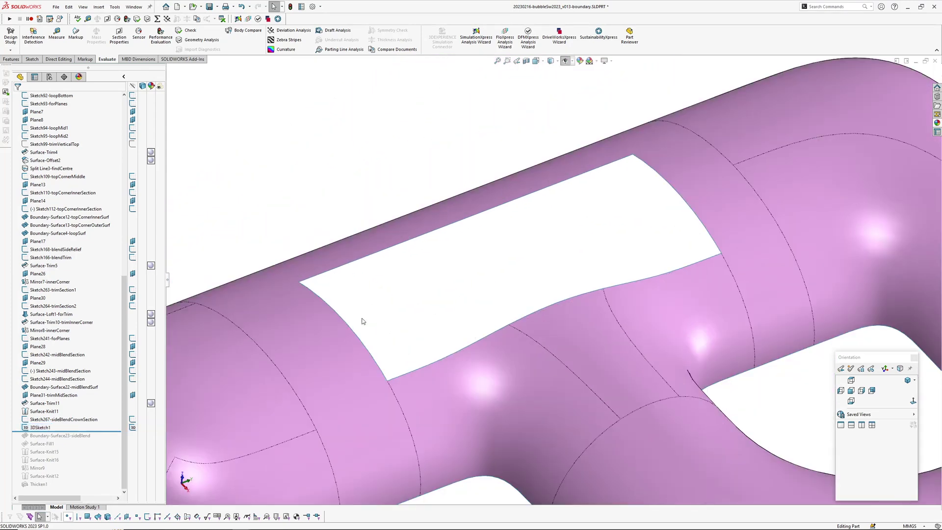
# Roll the feature history forward past Boundary-Surface23-sideBlend, and open that feature to examine its direction curves and tangency settings
pyautogui.moveTo(105, 431); pyautogui.dragTo(105, 440)
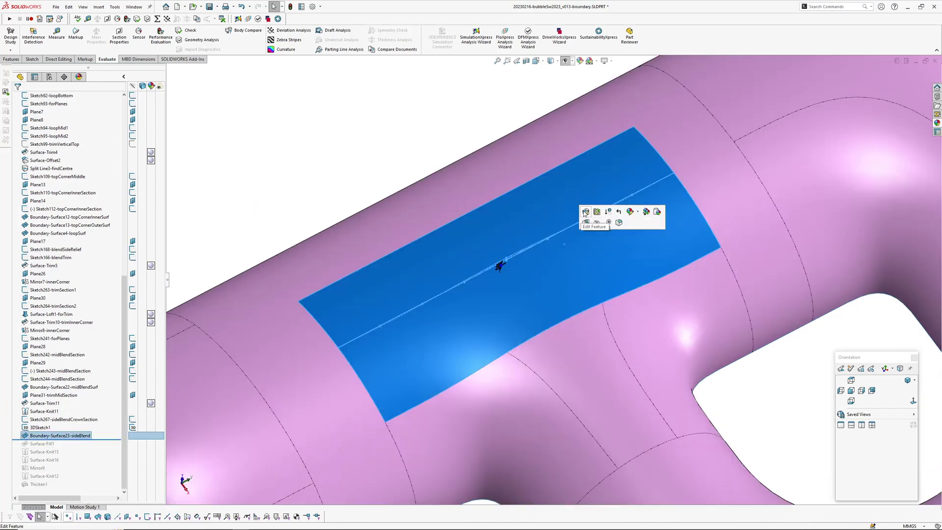
pyautogui.click(586, 211)
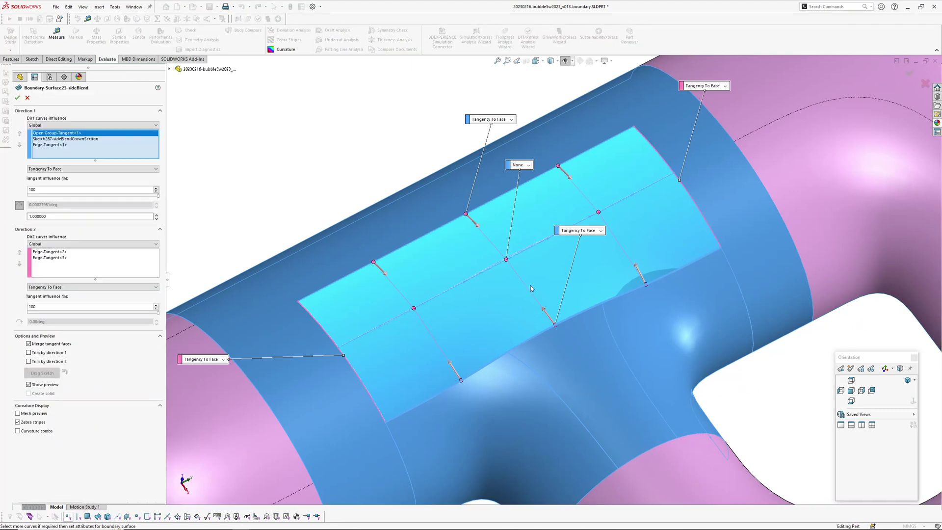
pyautogui.scroll(-2, 598, 229)
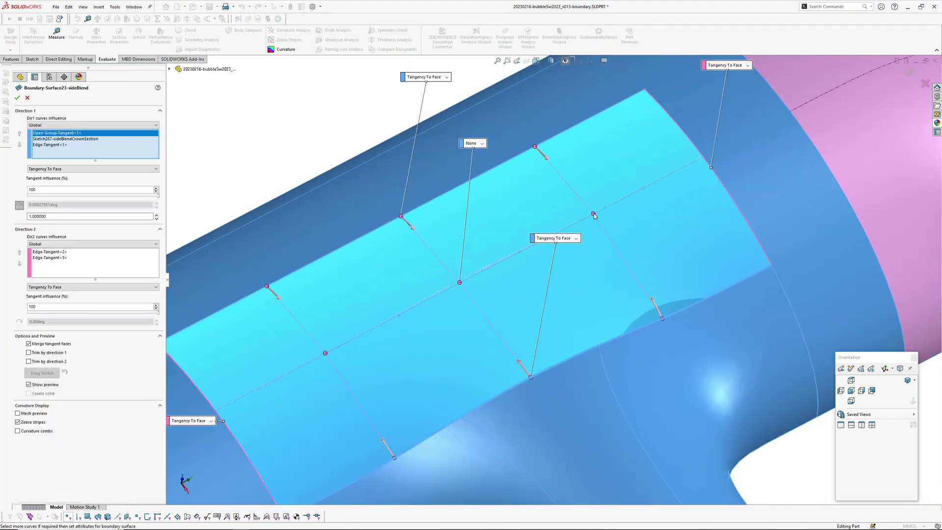
pyautogui.moveTo(553, 280); pyautogui.dragTo(584, 262, button='middle')
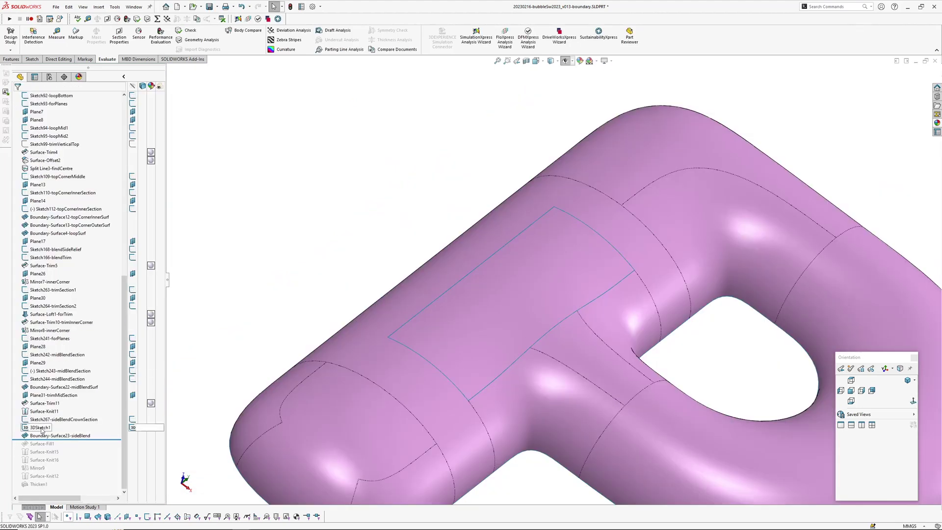
# Show 3DSketch1's dimensions on the side blend and turn on the curvature display
pyautogui.click(42, 428)
pyautogui.moveTo(550, 311)
pyautogui.mouseDown(button='middle')
pyautogui.moveTo(445, 314)
pyautogui.moveTo(459, 312)
pyautogui.mouseUp(button='middle')
pyautogui.scroll(-4, 464, 313)
pyautogui.scroll(2, 459, 312)
pyautogui.press('c')
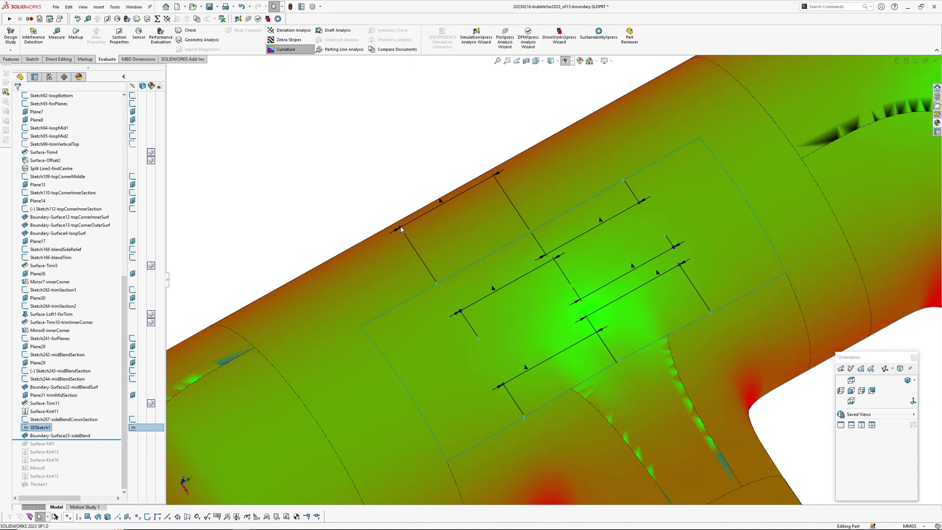
# Try repositioning two of 3DSketch1's points to dimensions of 2.80 mm and about 6.46 mm under the curvature display
pyautogui.moveTo(378, 245); pyautogui.dragTo(374, 246)
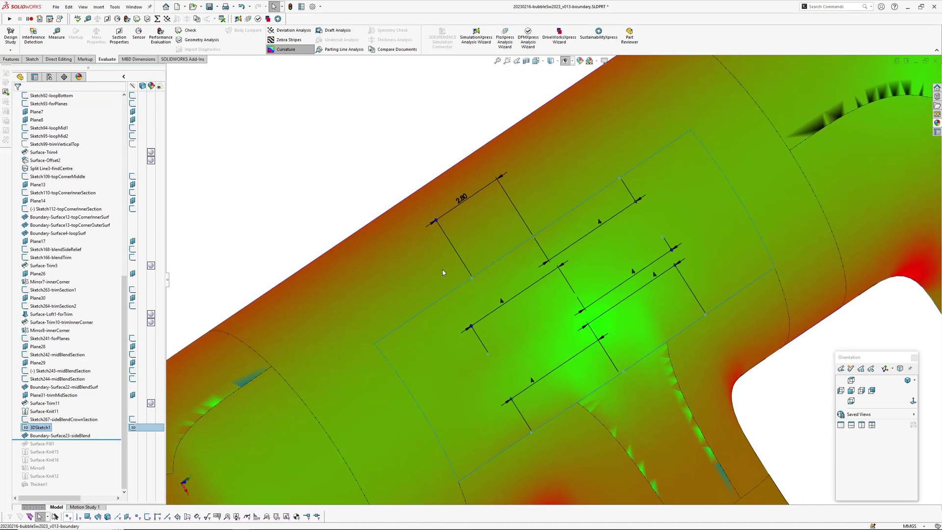
pyautogui.moveTo(501, 301)
pyautogui.mouseDown()
pyautogui.moveTo(504, 309)
pyautogui.moveTo(528, 294)
pyautogui.moveTo(486, 385)
pyautogui.mouseUp()
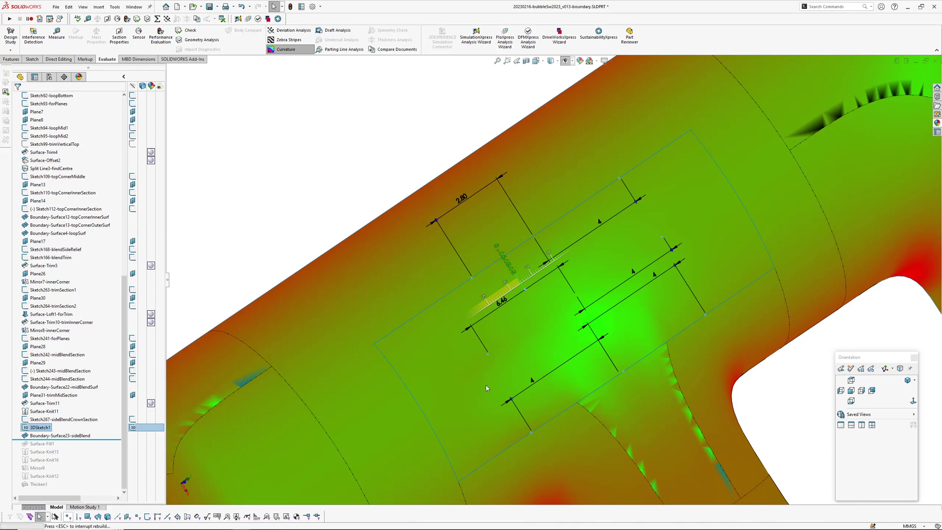
pyautogui.moveTo(516, 367); pyautogui.dragTo(425, 300, button='middle')
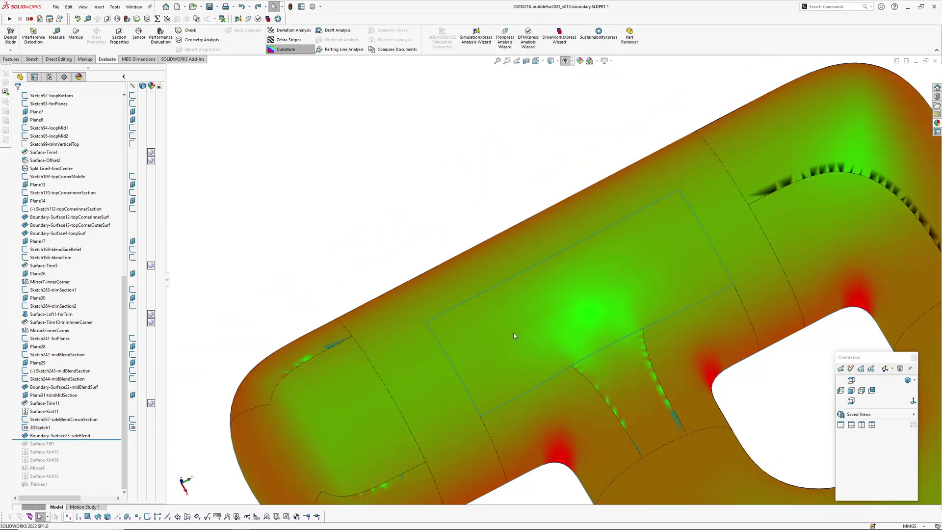
# Switch to Zebra Stripes, roll the feature history forward to the end past Thicken1, and shade the model without edges
pyautogui.moveTo(515, 334)
pyautogui.mouseDown(button='middle')
pyautogui.moveTo(509, 261)
pyautogui.moveTo(489, 274)
pyautogui.mouseUp(button='middle')
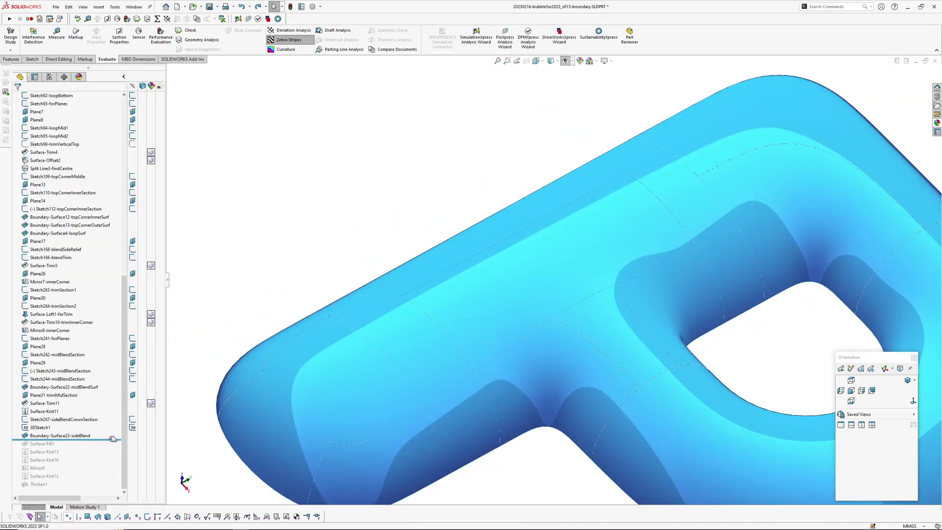
pyautogui.moveTo(113, 438); pyautogui.dragTo(104, 459)
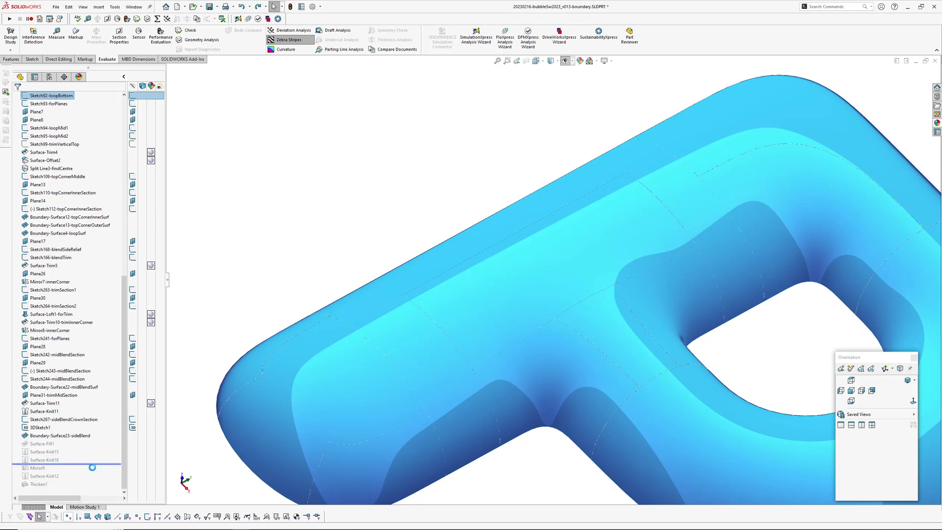
pyautogui.moveTo(91, 476); pyautogui.dragTo(89, 491)
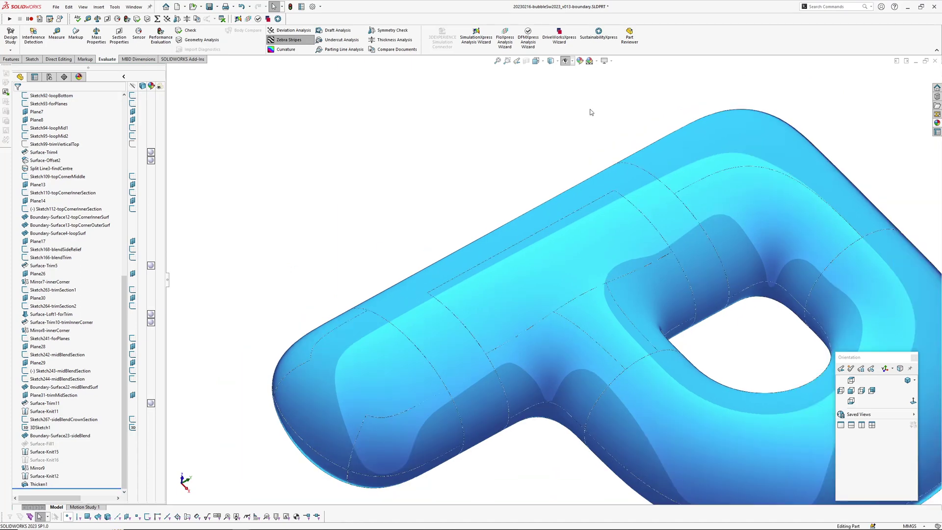
pyautogui.click(551, 82)
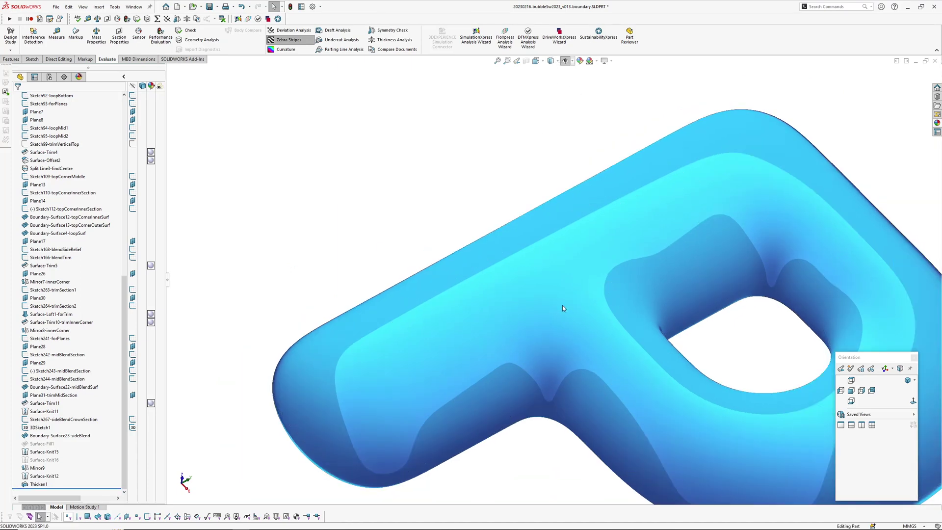
# Inspect the zebra stripes across the finished letter's stem, loop, inner corners and blends from several angles
pyautogui.moveTo(558, 130)
pyautogui.mouseDown(button='middle')
pyautogui.moveTo(564, 299)
pyautogui.moveTo(581, 288)
pyautogui.moveTo(538, 284)
pyautogui.moveTo(485, 383)
pyautogui.moveTo(496, 431)
pyautogui.moveTo(543, 362)
pyautogui.moveTo(505, 265)
pyautogui.moveTo(557, 238)
pyautogui.moveTo(546, 421)
pyautogui.moveTo(591, 395)
pyautogui.moveTo(587, 336)
pyautogui.moveTo(523, 358)
pyautogui.moveTo(500, 338)
pyautogui.moveTo(475, 340)
pyautogui.moveTo(461, 292)
pyautogui.moveTo(433, 269)
pyautogui.moveTo(460, 259)
pyautogui.mouseUp(button='middle')
pyautogui.scroll(-2, 460, 259)
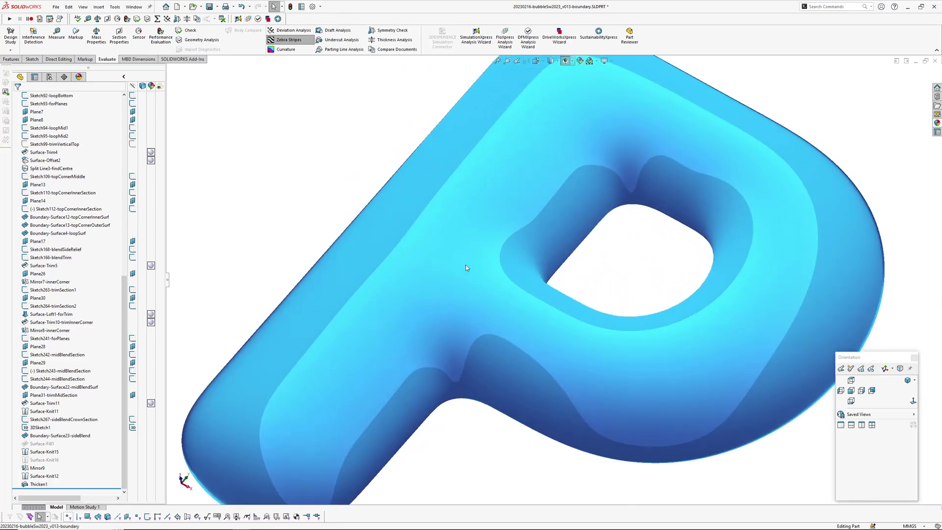
pyautogui.scroll(1, 541, 288)
pyautogui.moveTo(485, 319); pyautogui.dragTo(467, 284, button='middle')
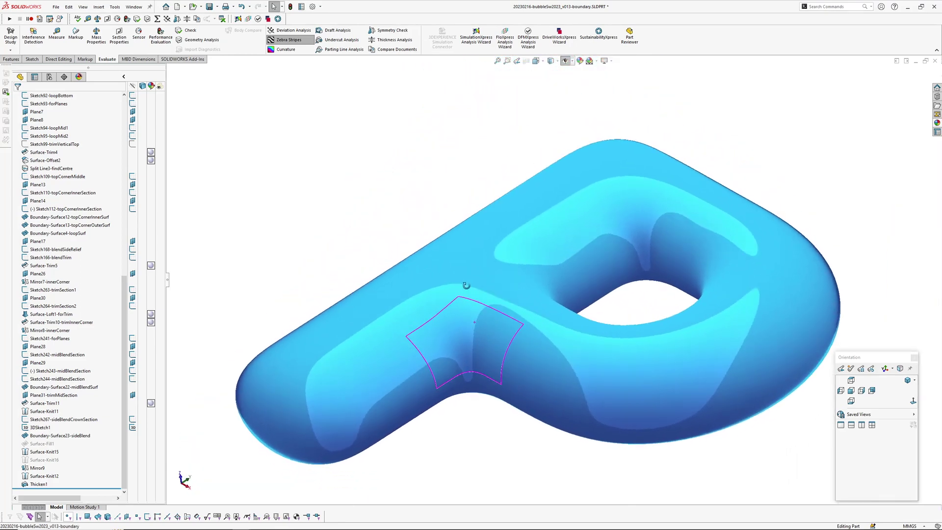
pyautogui.scroll(-2, 476, 281)
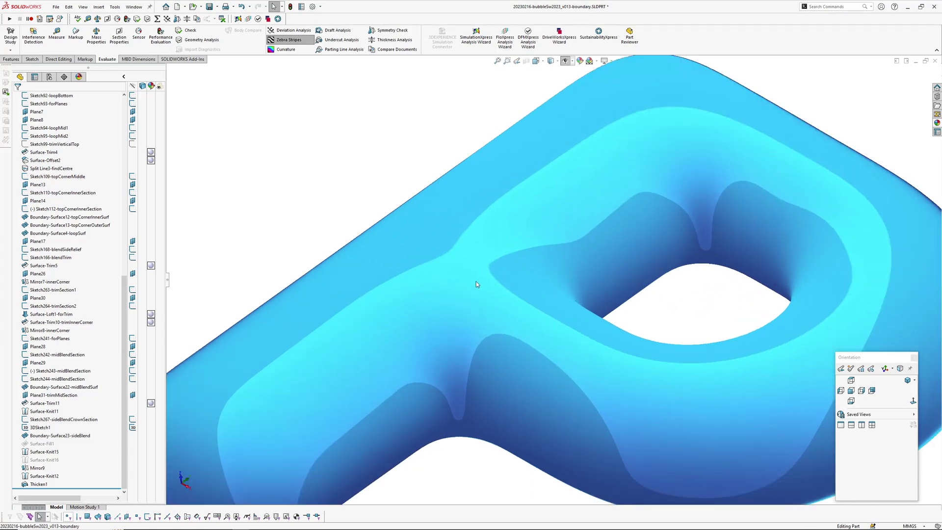
pyautogui.scroll(3, 476, 284)
pyautogui.moveTo(443, 305); pyautogui.dragTo(544, 300, button='middle')
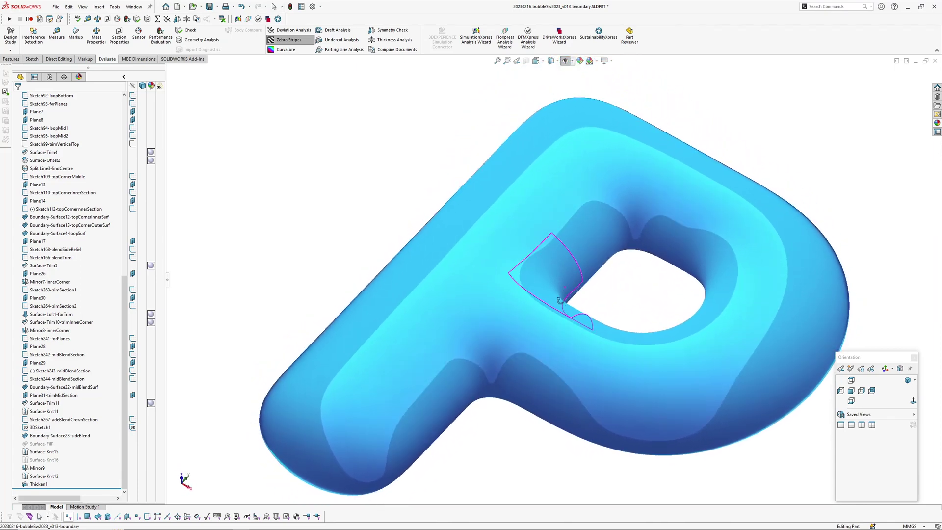
pyautogui.scroll(-2, 502, 383)
pyautogui.scroll(2, 498, 387)
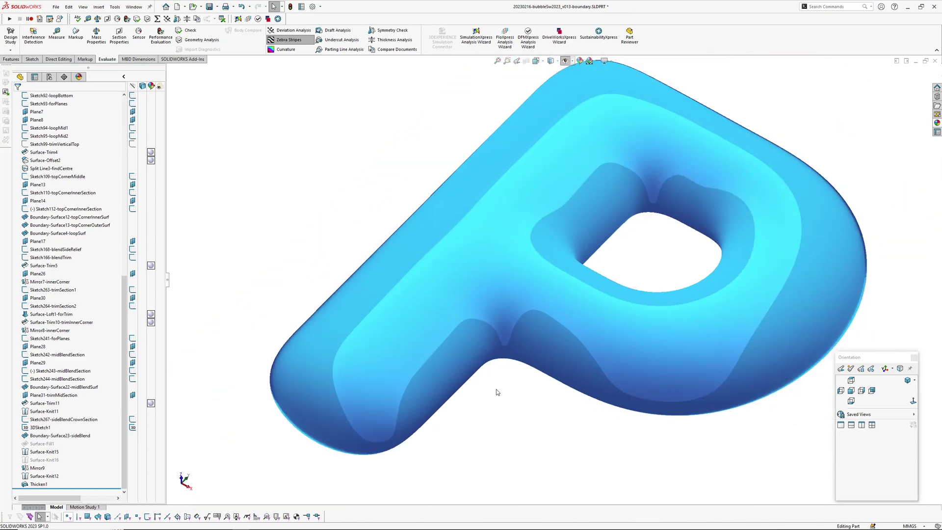
pyautogui.moveTo(519, 336); pyautogui.dragTo(589, 277, button='middle')
pyautogui.scroll(-3, 530, 323)
pyautogui.scroll(3, 531, 322)
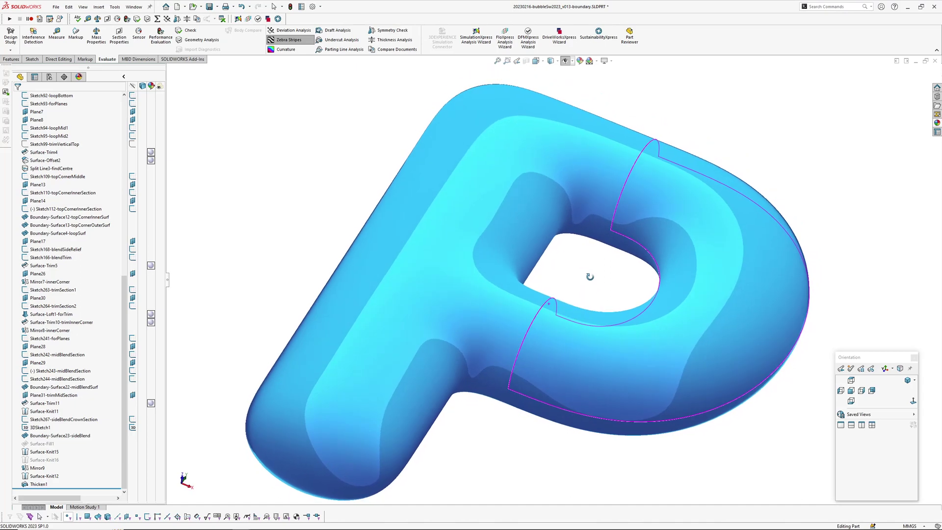
# Activate the fill configuration of the bubble letter
pyautogui.scroll(-3, 428, 271)
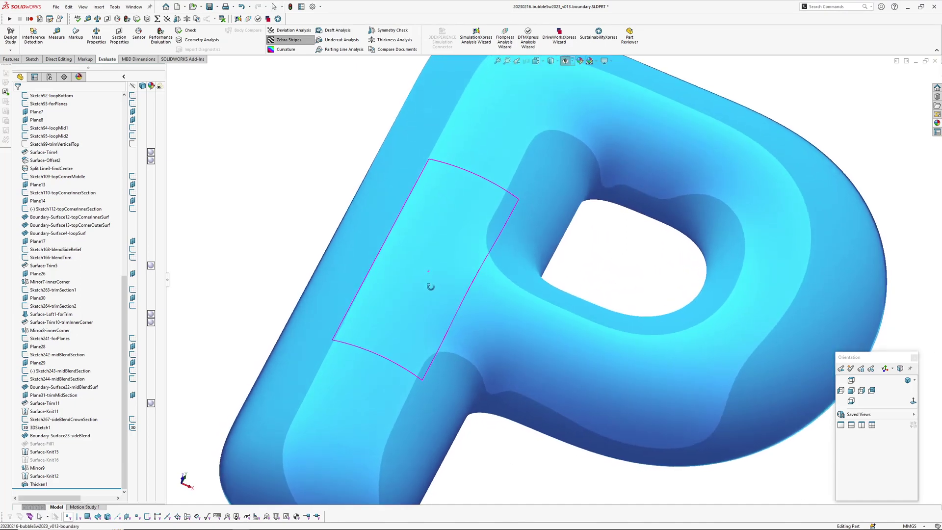
pyautogui.scroll(2, 428, 271)
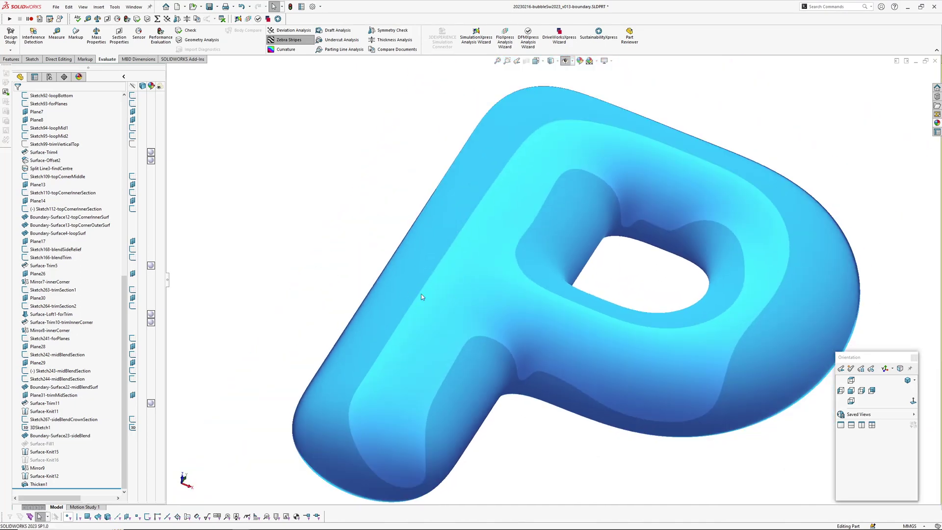
pyautogui.keyDown('ctrl'); pyautogui.moveTo(496, 298); pyautogui.dragTo(461, 277, button='middle'); pyautogui.keyUp('ctrl')
pyautogui.moveTo(436, 267); pyautogui.dragTo(464, 241, button='middle')
pyautogui.scroll(3, 463, 241)
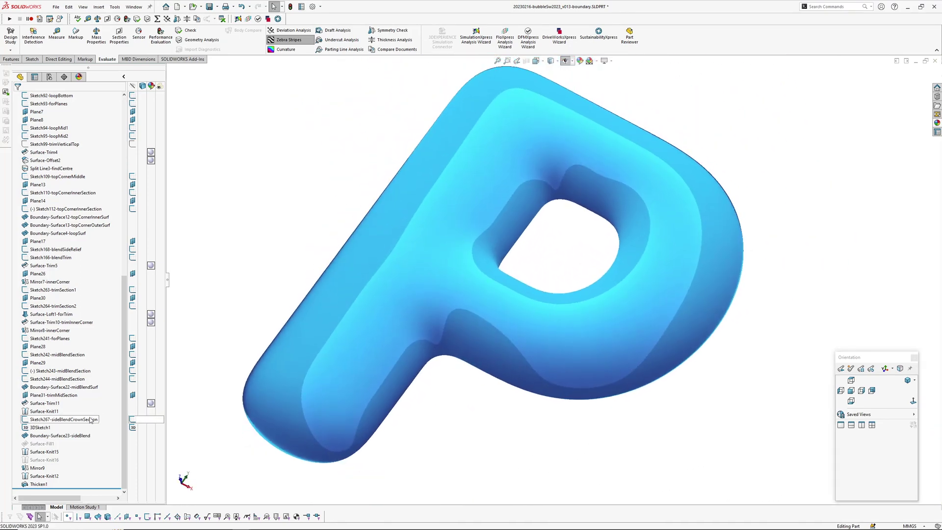
pyautogui.click(49, 77)
pyautogui.doubleClick(53, 126)
# Inspect the zebra stripes across the fill version's side blend and inner corners, and turn Zebra Stripes off
pyautogui.moveTo(508, 390); pyautogui.dragTo(468, 303, button='middle')
pyautogui.moveTo(474, 230); pyautogui.dragTo(481, 208, button='middle')
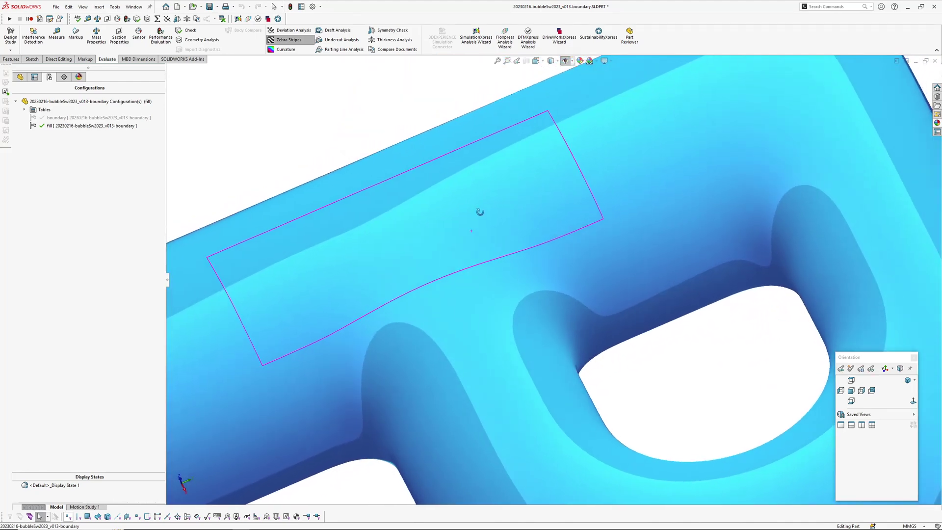
pyautogui.scroll(4, 491, 226)
pyautogui.moveTo(492, 241); pyautogui.dragTo(513, 314, button='middle')
pyautogui.press('Escape')
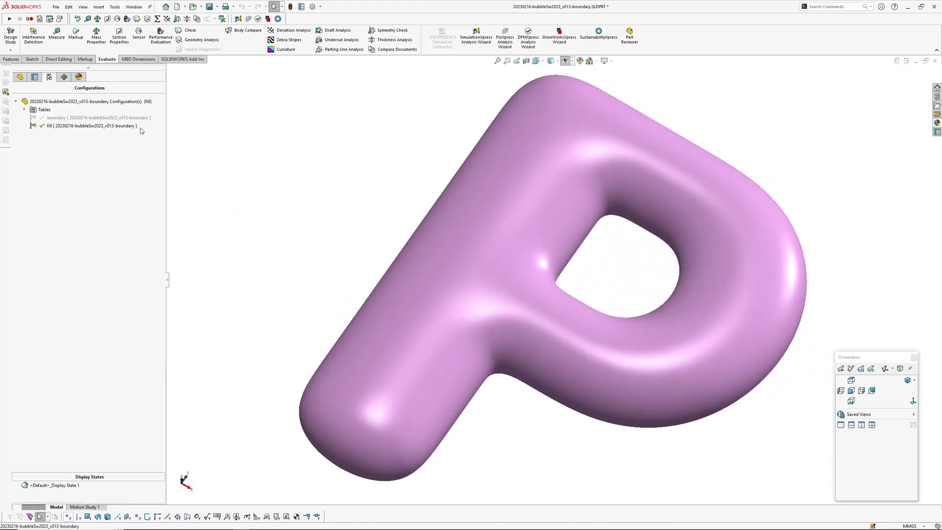
# Show the hidden Surface-Loft1-forTrim surface at the inner corner of the letter
pyautogui.click(21, 77)
pyautogui.click(51, 314)
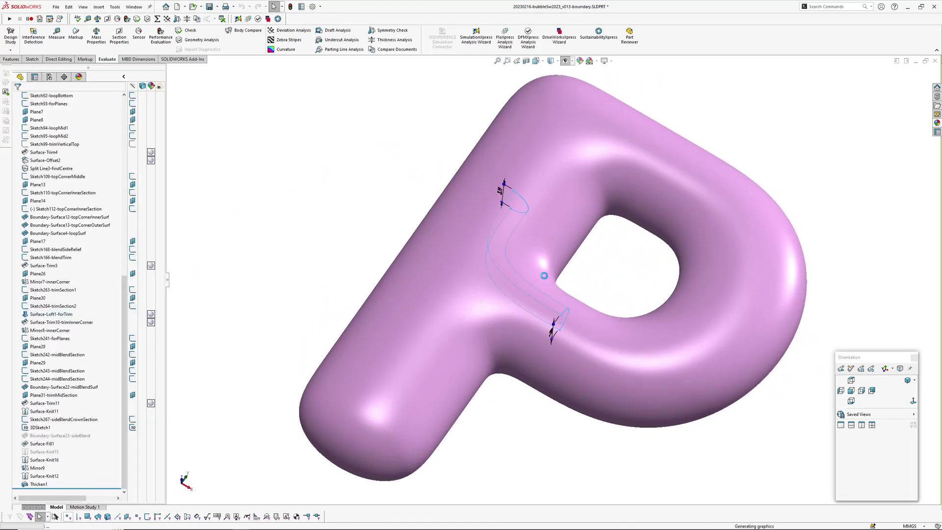
pyautogui.click(59, 301)
pyautogui.scroll(-2, 514, 234)
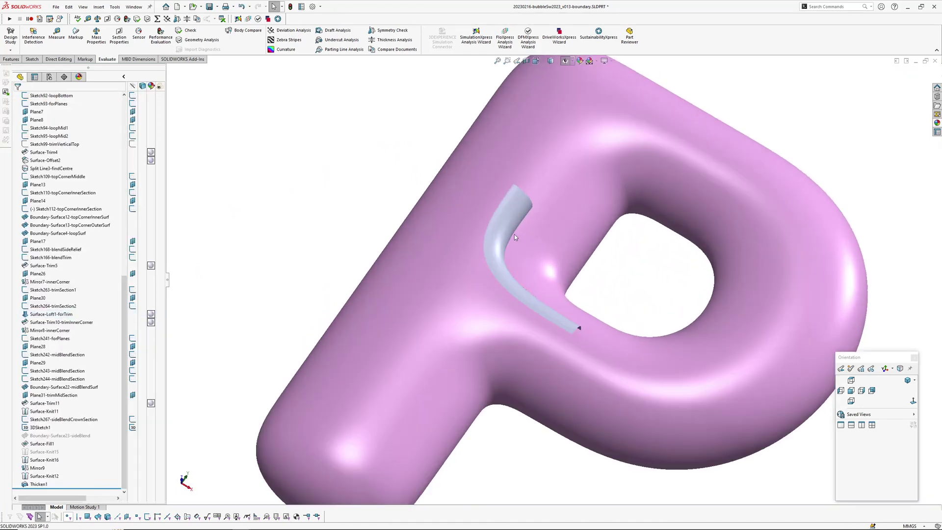
pyautogui.moveTo(514, 234); pyautogui.dragTo(495, 187, button='middle')
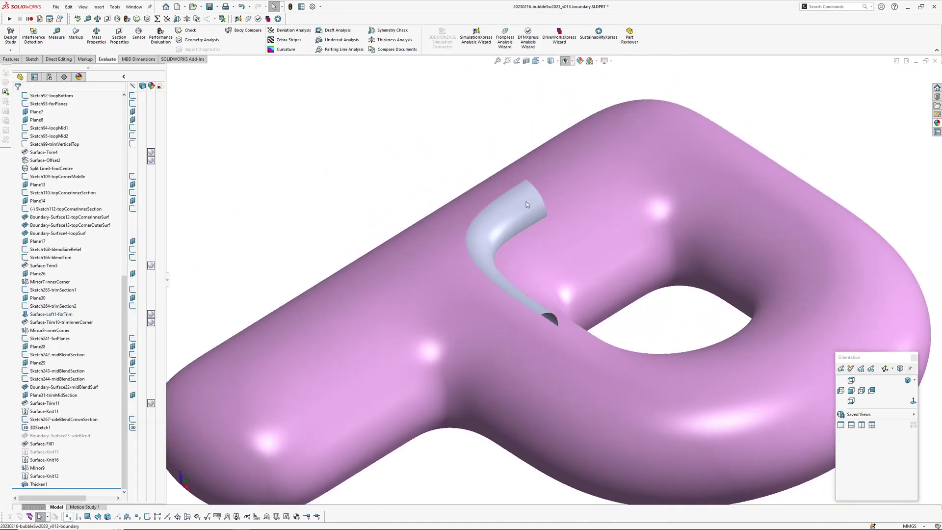
# Try lengthening the section dimension at the stem-side end of Surface-Loft1-forTrim to 2.74 mm
pyautogui.click(526, 202)
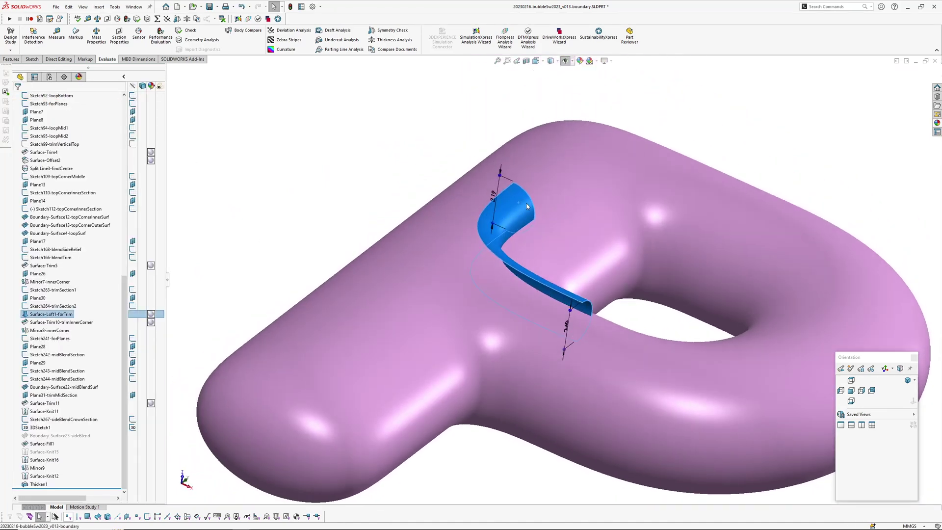
pyautogui.scroll(-5, 495, 186)
pyautogui.moveTo(494, 174); pyautogui.dragTo(494, 177)
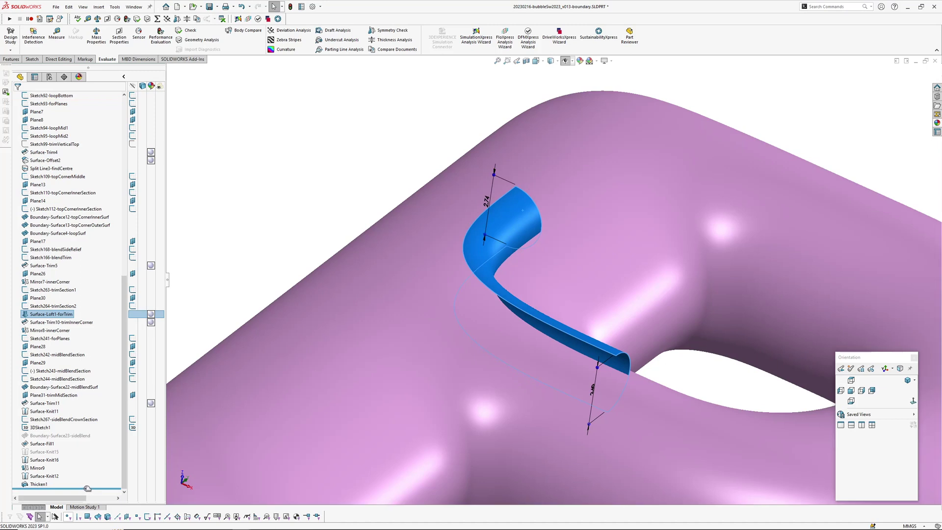
# Roll the feature history back to just after Surface-Knit16 and readjust the trim loft's stem-side section dimension
pyautogui.moveTo(87, 488); pyautogui.dragTo(86, 463)
pyautogui.scroll(3, 521, 252)
pyautogui.keyDown('ctrl'); pyautogui.moveTo(520, 252); pyautogui.dragTo(531, 204, button='middle'); pyautogui.keyUp('ctrl')
pyautogui.click(530, 204)
pyautogui.scroll(-3, 532, 197)
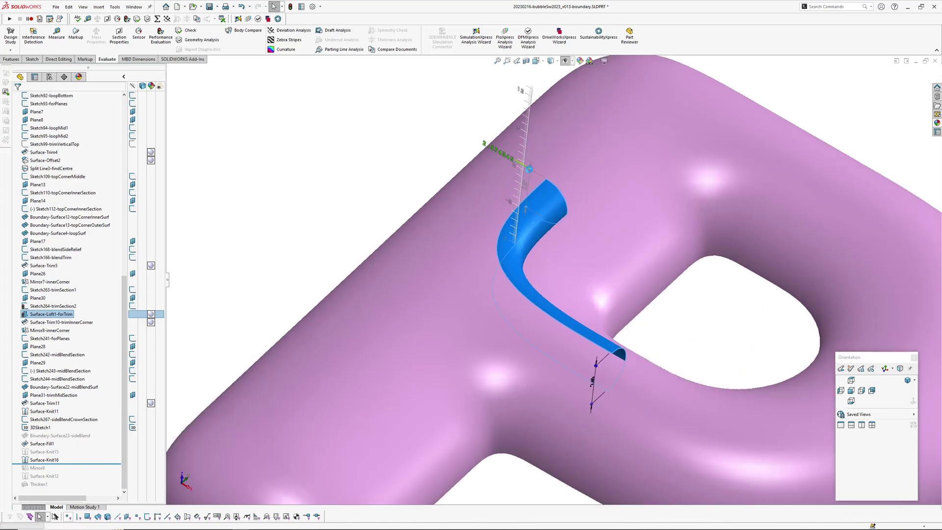
pyautogui.moveTo(529, 168); pyautogui.dragTo(530, 169)
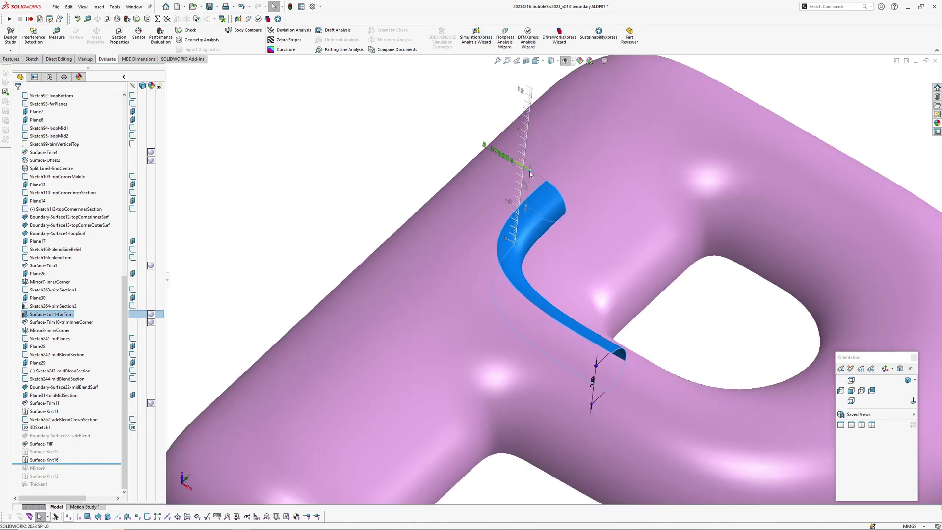
pyautogui.moveTo(530, 171); pyautogui.dragTo(529, 173)
# Turn on Zebra Stripes and try stretching the trim loft's stem-side section dimension to about 2.88 mm
pyautogui.scroll(5, 540, 186)
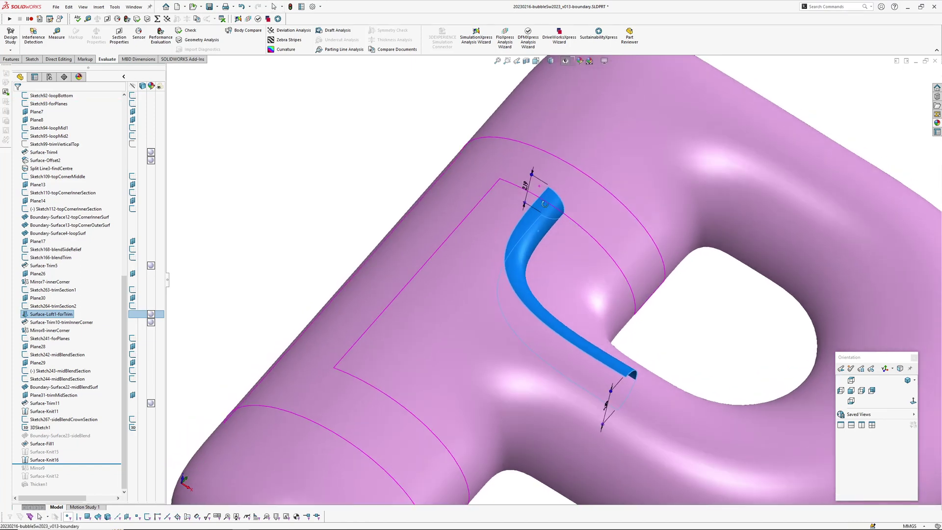
pyautogui.press('z')
pyautogui.moveTo(542, 215); pyautogui.dragTo(545, 235, button='middle')
pyautogui.scroll(-2, 541, 264)
pyautogui.press('Return')
pyautogui.moveTo(542, 222); pyautogui.dragTo(543, 217)
# Try a further change to the trim loft's stem-side section dimension with the zebra stripes on
pyautogui.scroll(2, 533, 304)
pyautogui.moveTo(533, 303); pyautogui.dragTo(538, 225, button='middle')
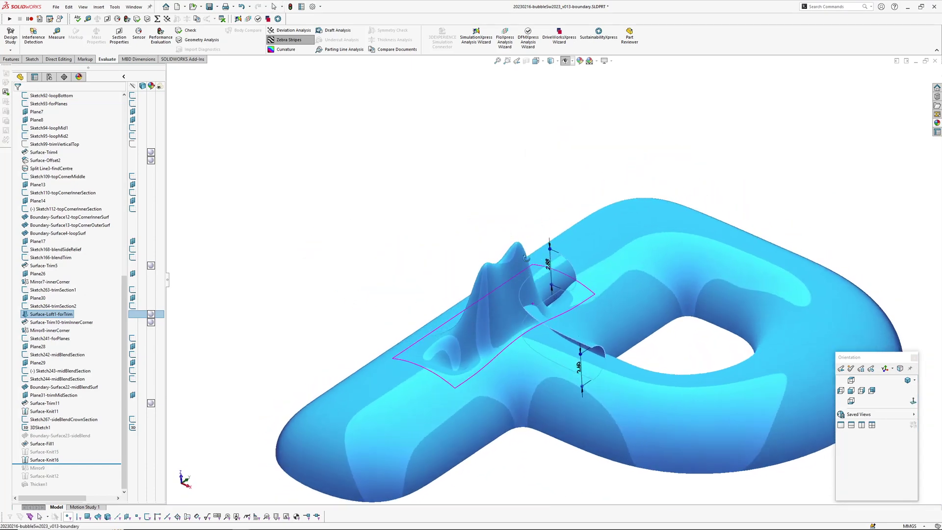
pyautogui.scroll(-5, 538, 225)
pyautogui.moveTo(539, 219); pyautogui.dragTo(538, 219)
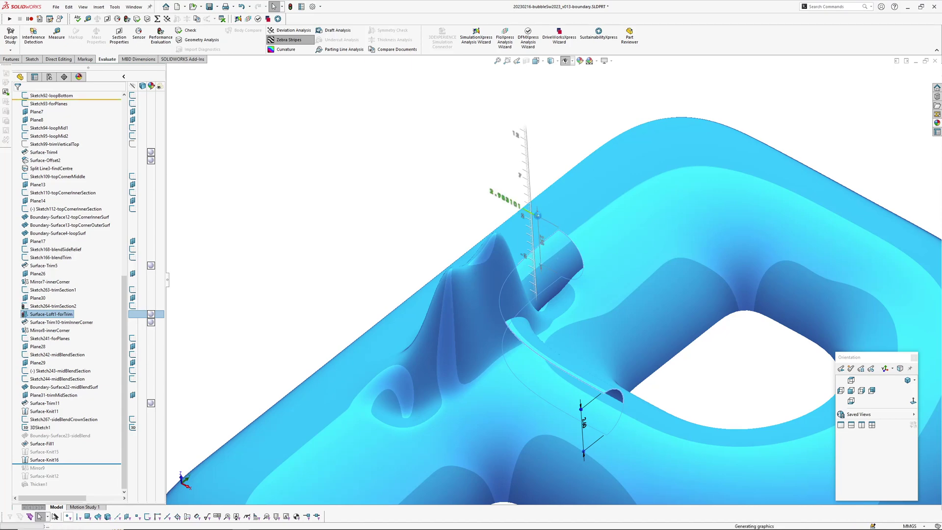
# Turn off Zebra Stripes and examine the side blend's fill surface from the front, side and above
pyautogui.scroll(5, 535, 272)
pyautogui.moveTo(557, 265); pyautogui.dragTo(580, 393, button='middle')
pyautogui.press('z')
pyautogui.scroll(-2, 465, 246)
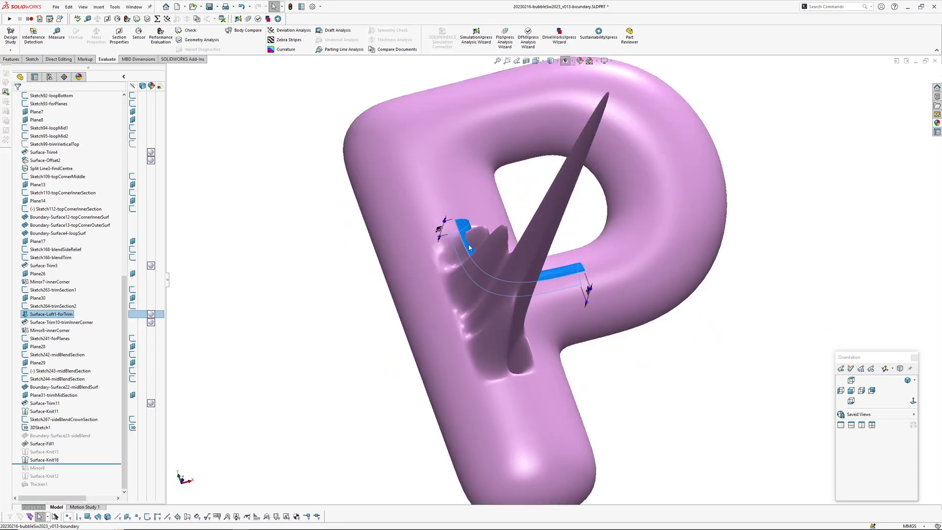
pyautogui.moveTo(467, 248); pyautogui.dragTo(467, 280, button='middle')
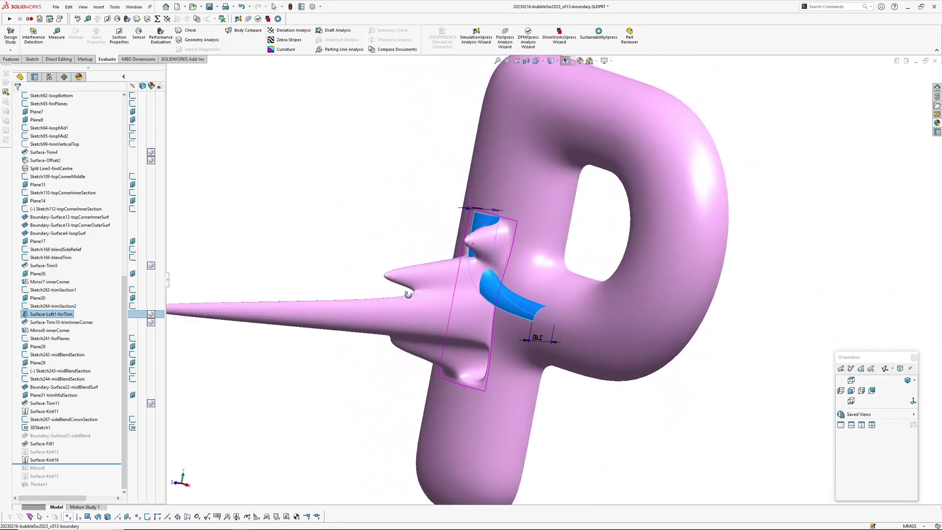
pyautogui.press('f')
pyautogui.moveTo(410, 212); pyautogui.dragTo(466, 202, button='middle')
pyautogui.scroll(1, 428, 354)
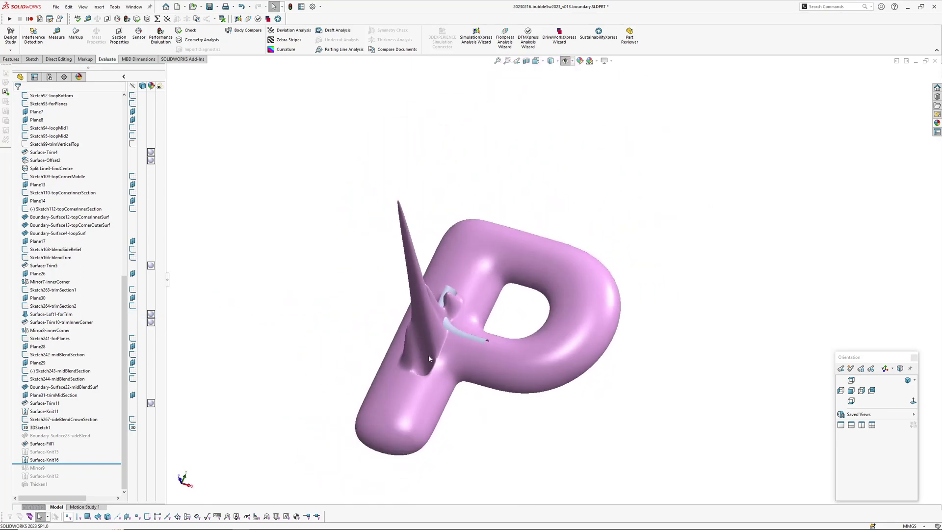
# Select Surface-Loft1-forTrim and readjust its stem-side section dimension to smooth the side blend's fill surface
pyautogui.scroll(-5, 428, 355)
pyautogui.moveTo(453, 335); pyautogui.dragTo(480, 261, button='middle')
pyautogui.scroll(-2, 539, 221)
pyautogui.click(546, 210)
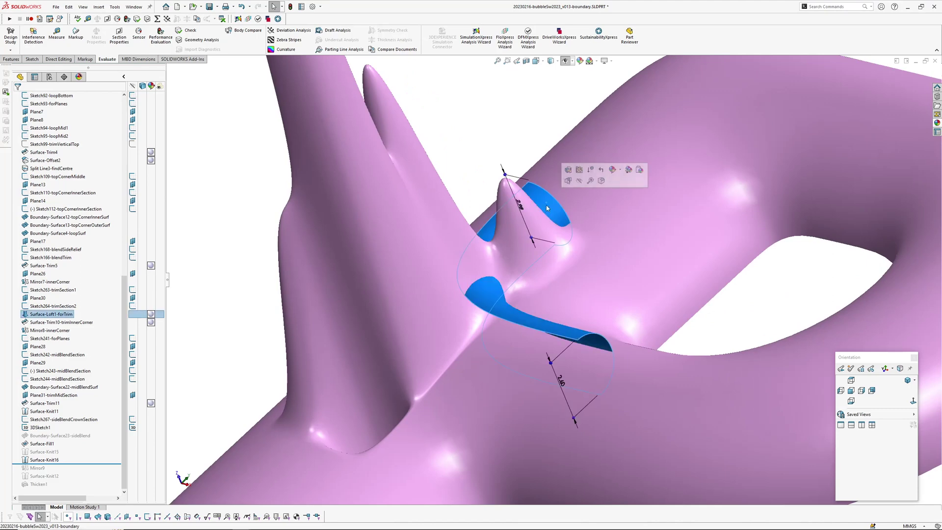
pyautogui.keyDown('ctrl'); pyautogui.moveTo(543, 212); pyautogui.dragTo(453, 195, button='middle'); pyautogui.keyUp('ctrl')
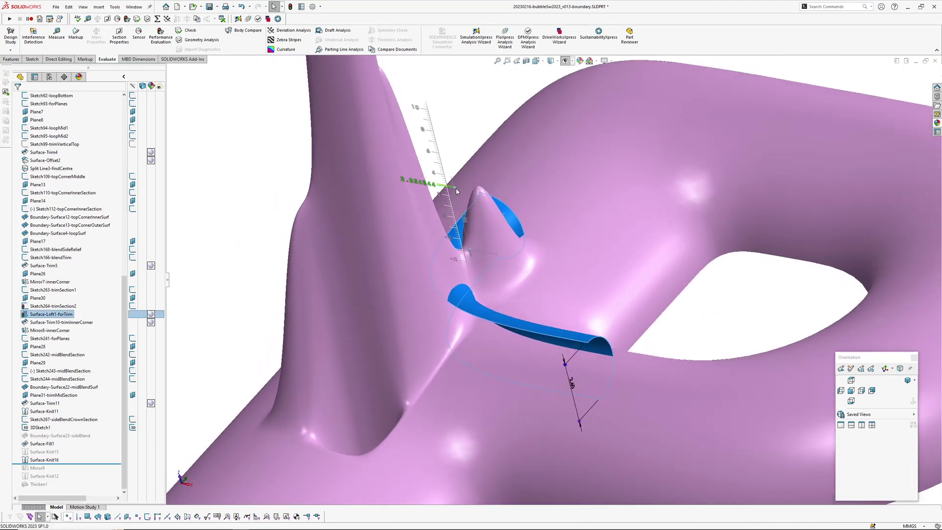
pyautogui.moveTo(474, 239); pyautogui.dragTo(521, 298, button='middle')
pyautogui.scroll(3, 516, 290)
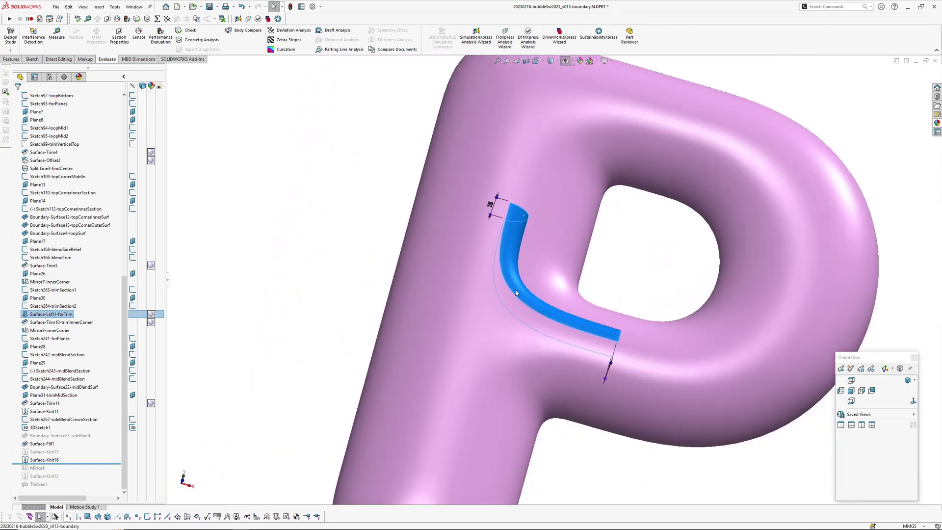
# Hide the Surface-Loft1-forTrim surface
pyautogui.click(622, 301)
pyautogui.click(543, 310)
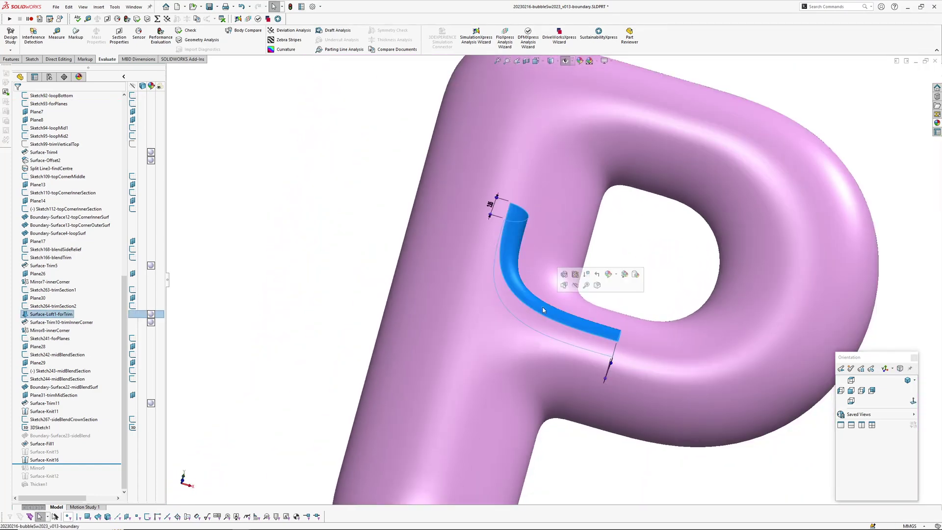
pyautogui.moveTo(532, 278); pyautogui.dragTo(540, 292, button='middle')
pyautogui.scroll(1, 541, 292)
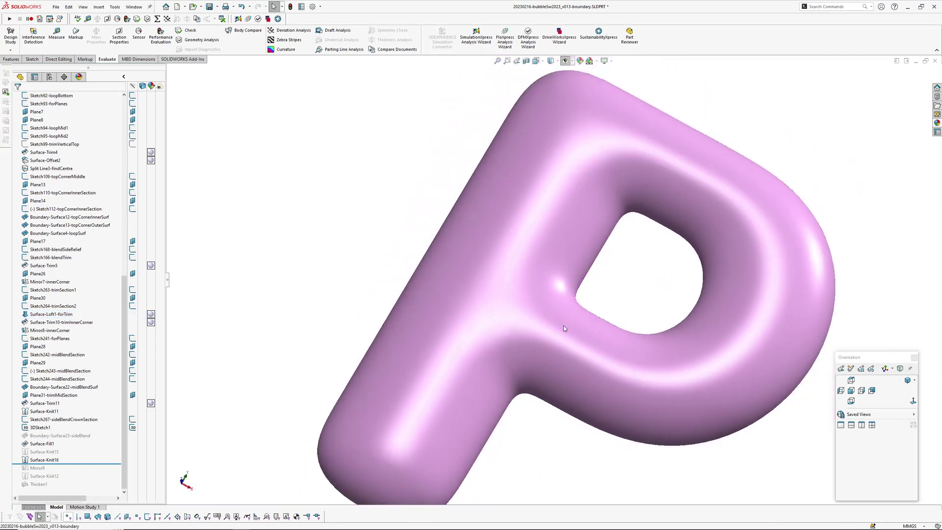
# Turn on Zebra Stripes with the environment taken from file and inspect the stem, loop and side blend
pyautogui.press('z')
pyautogui.scroll(-2, 519, 301)
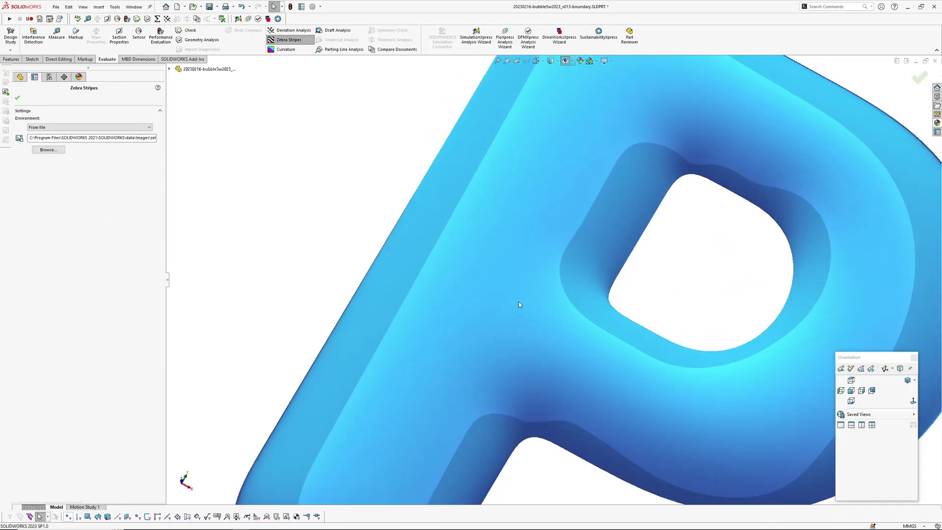
pyautogui.press('Return')
pyautogui.moveTo(521, 303); pyautogui.dragTo(525, 266, button='middle')
pyautogui.scroll(2, 528, 268)
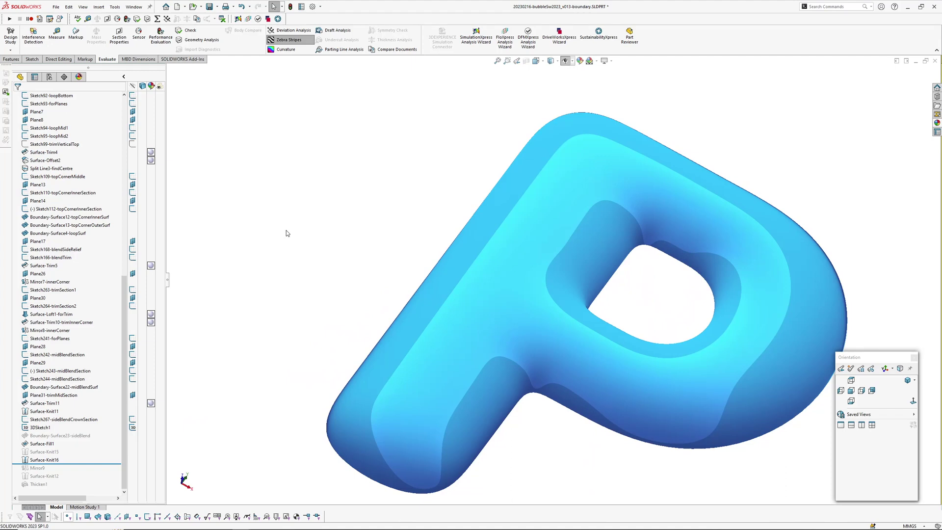
pyautogui.moveTo(428, 268); pyautogui.dragTo(591, 289, button='middle')
pyautogui.press('Escape')
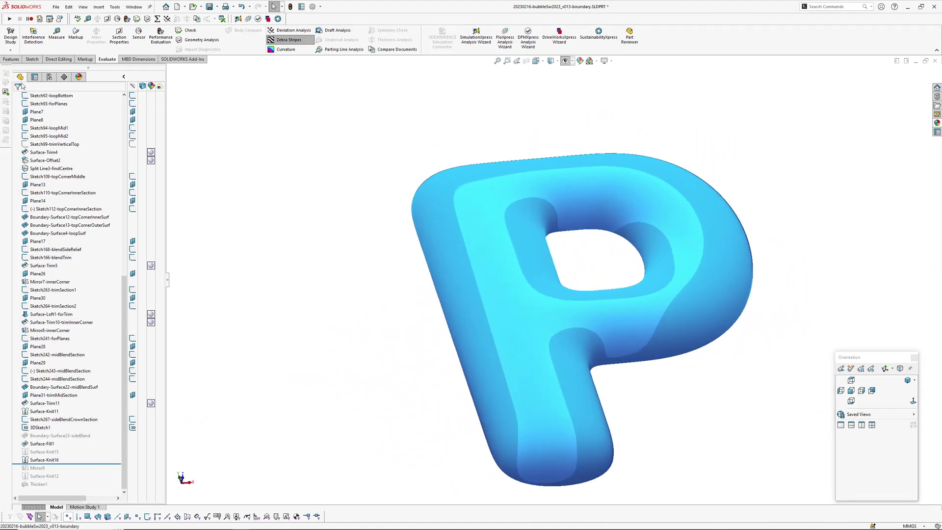
# Check the part's boundary and fill configurations, return to the feature history and view the striped letter at an angle
pyautogui.click(50, 77)
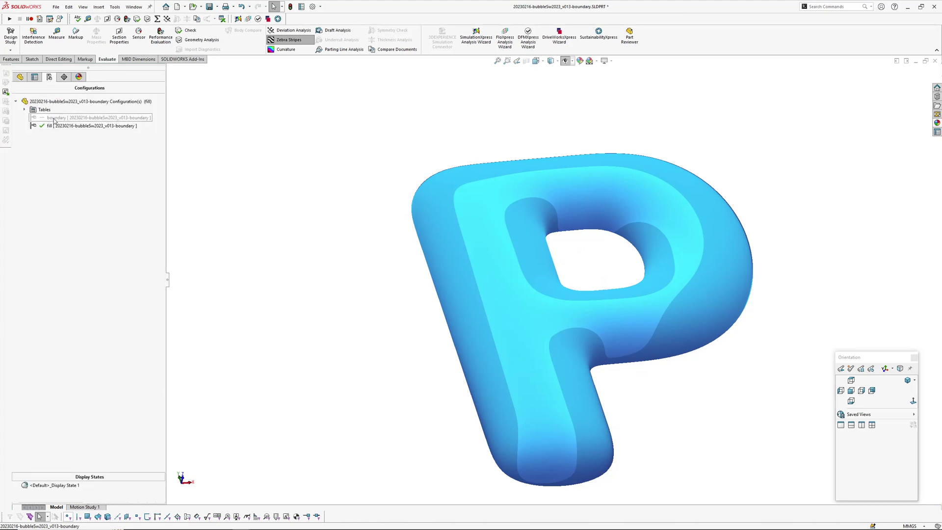
pyautogui.click(21, 77)
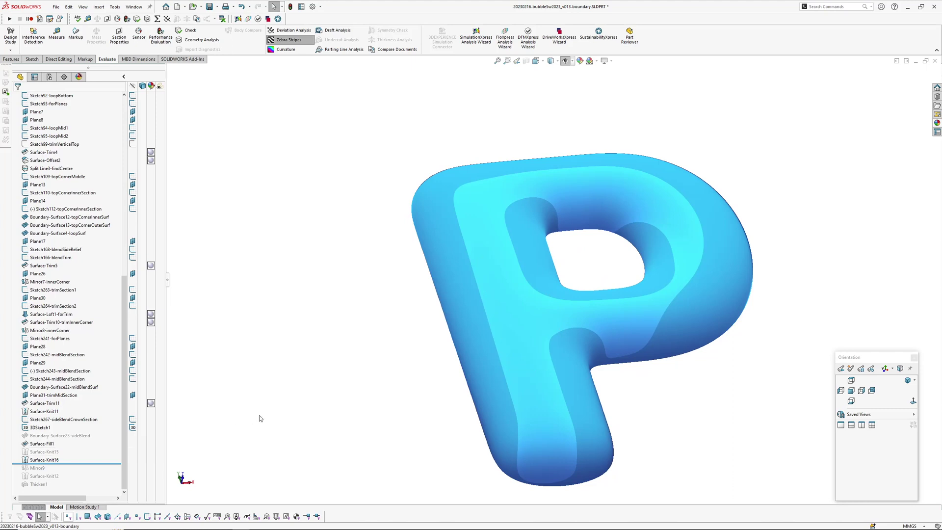
pyautogui.moveTo(457, 361); pyautogui.dragTo(554, 251, button='middle')
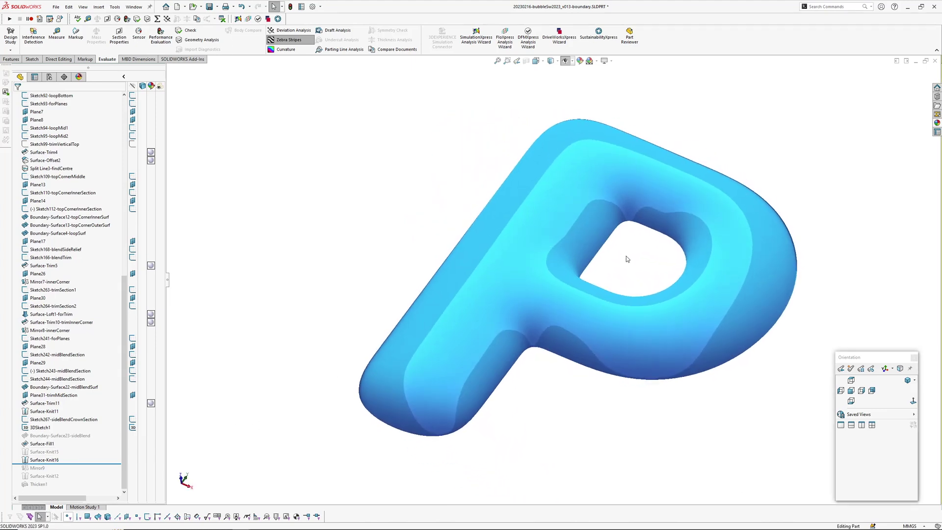